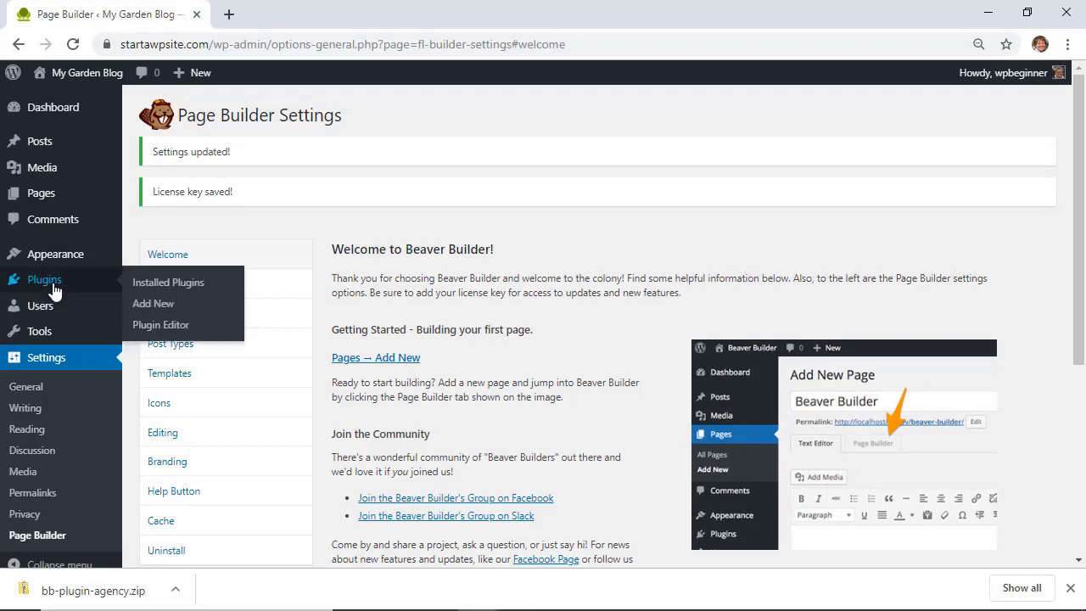
Step: Upload bb-theme-builder.zip as a new plugin and install it
click(157, 306)
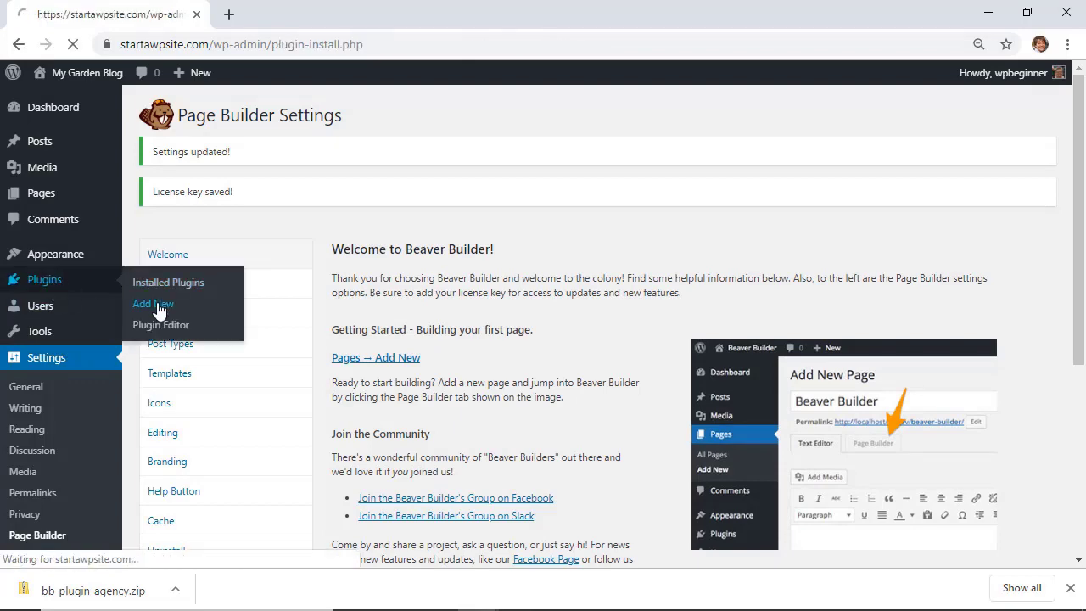
click(263, 113)
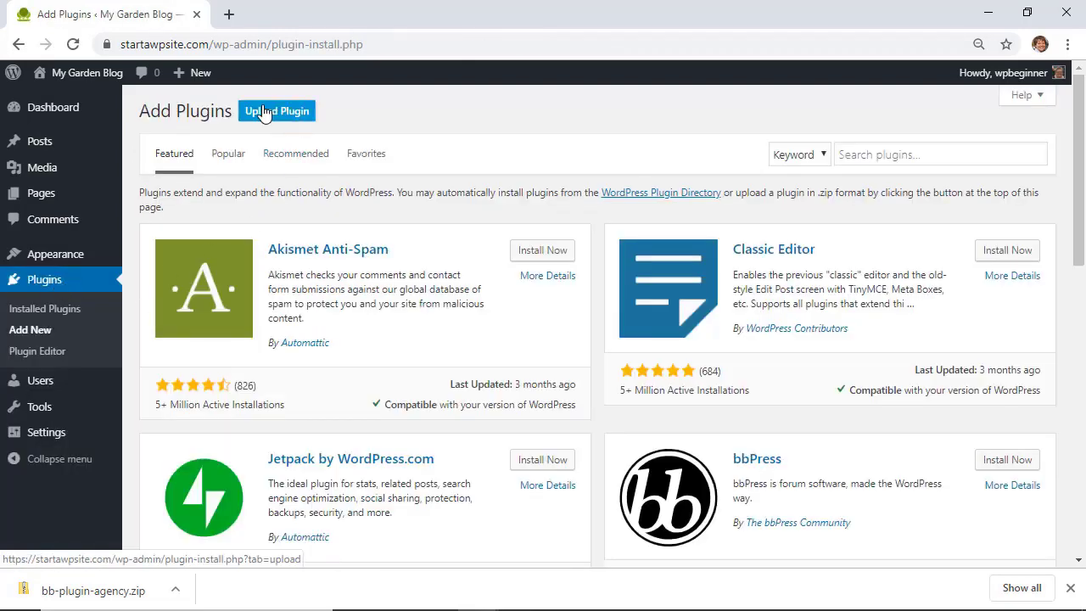
click(482, 252)
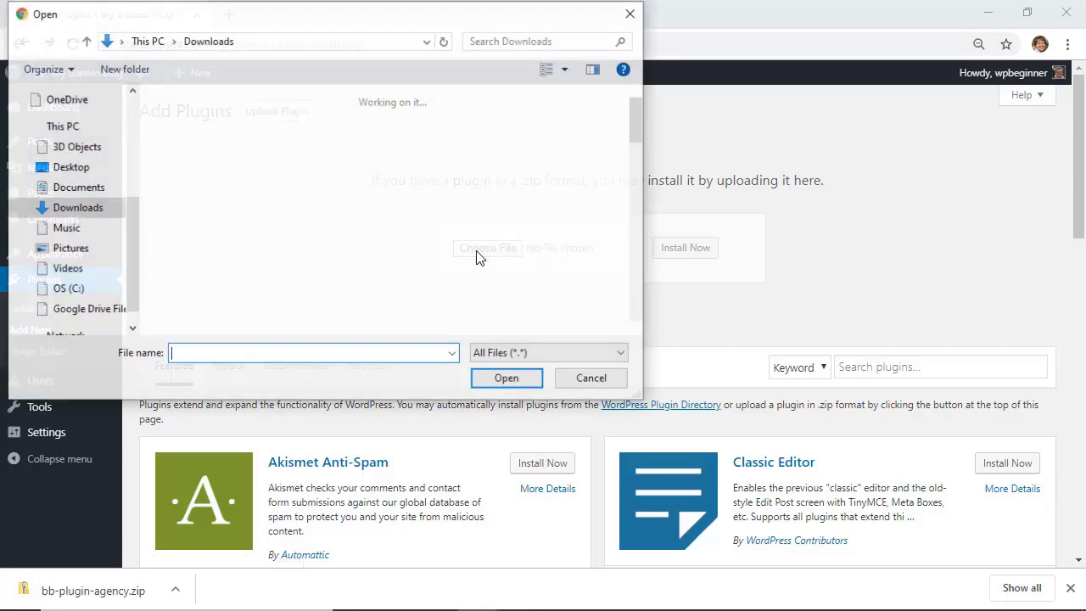
click(366, 238)
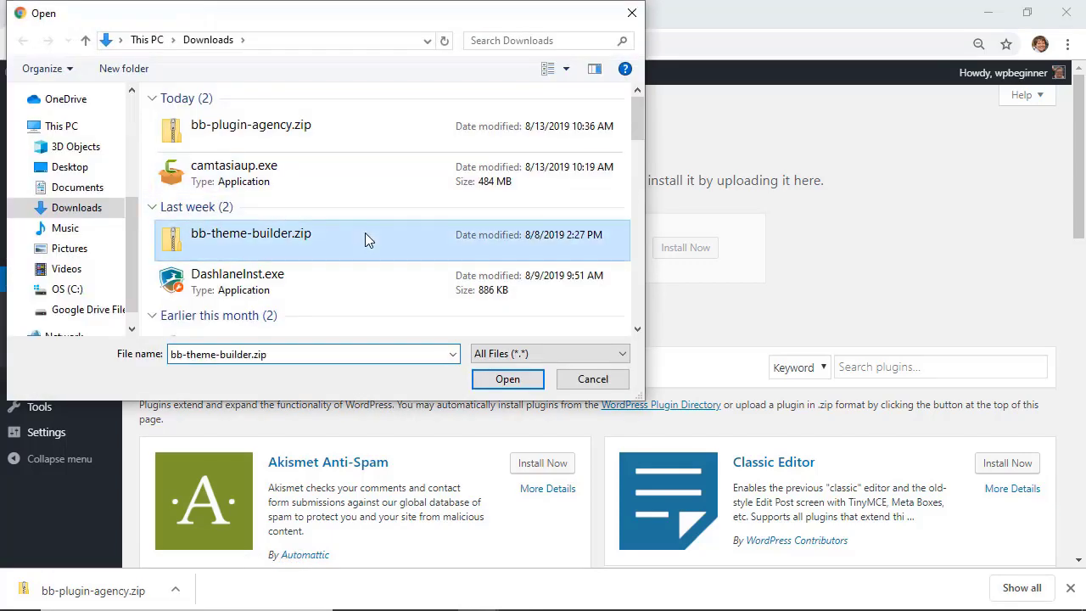
click(508, 380)
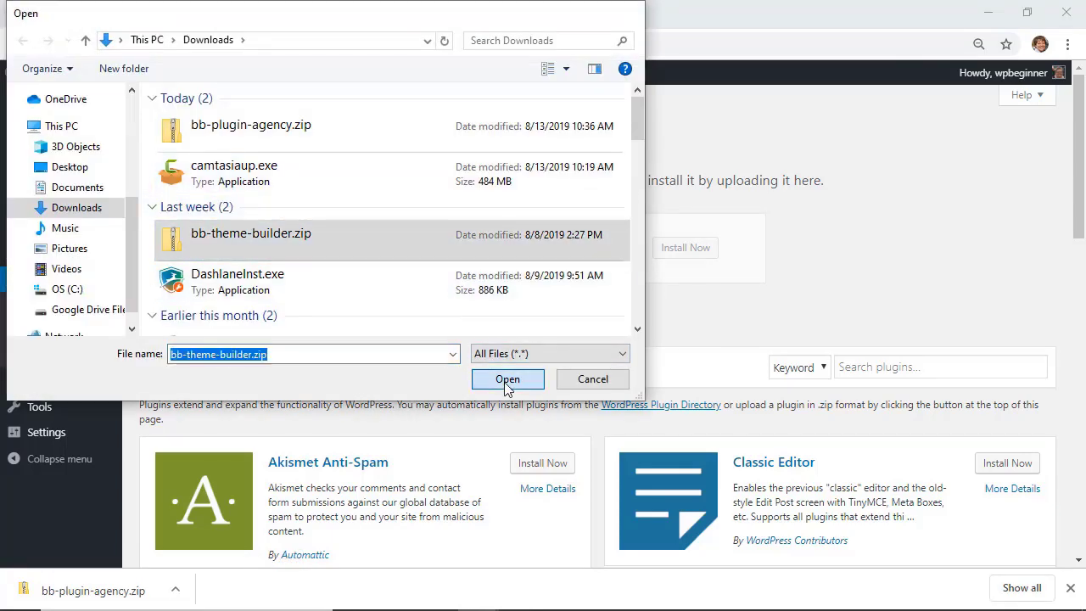
click(683, 249)
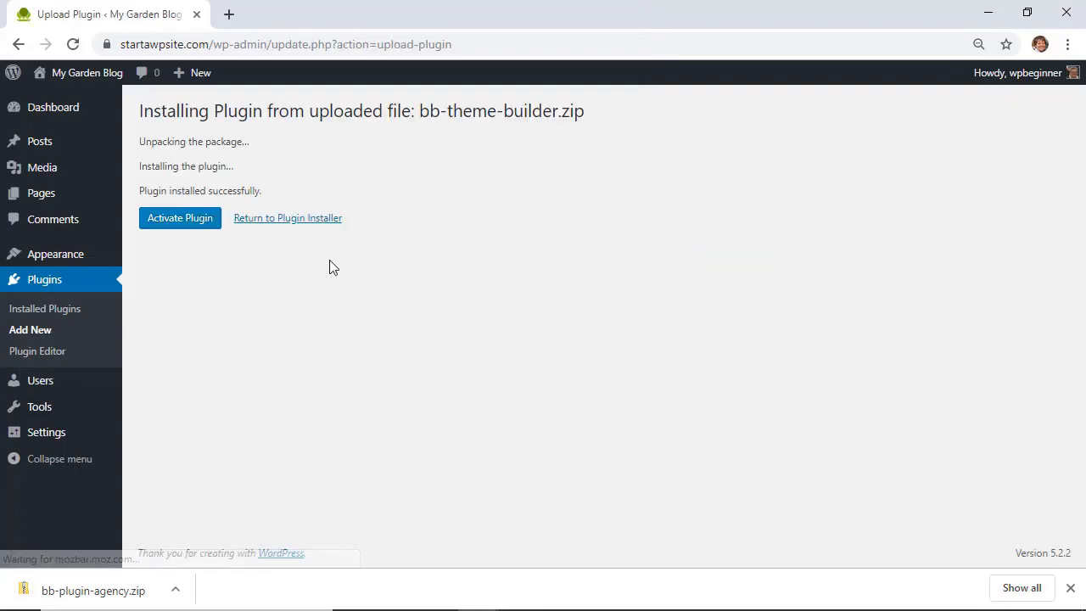
Step: Activate Beaver Themer and dismiss the Builder Admin Menu notice and downloads list
click(177, 224)
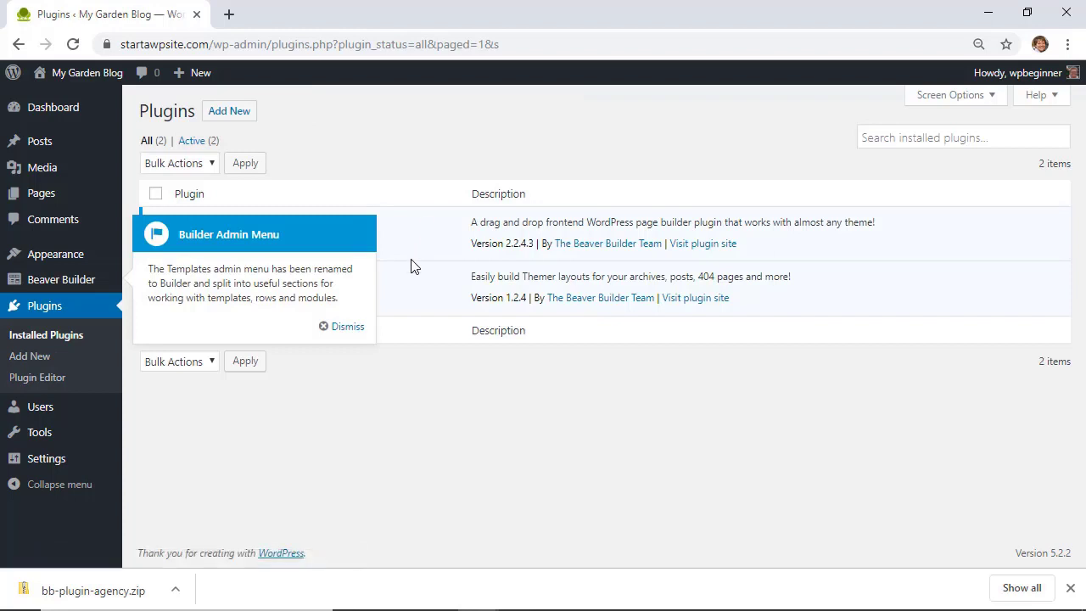
click(346, 328)
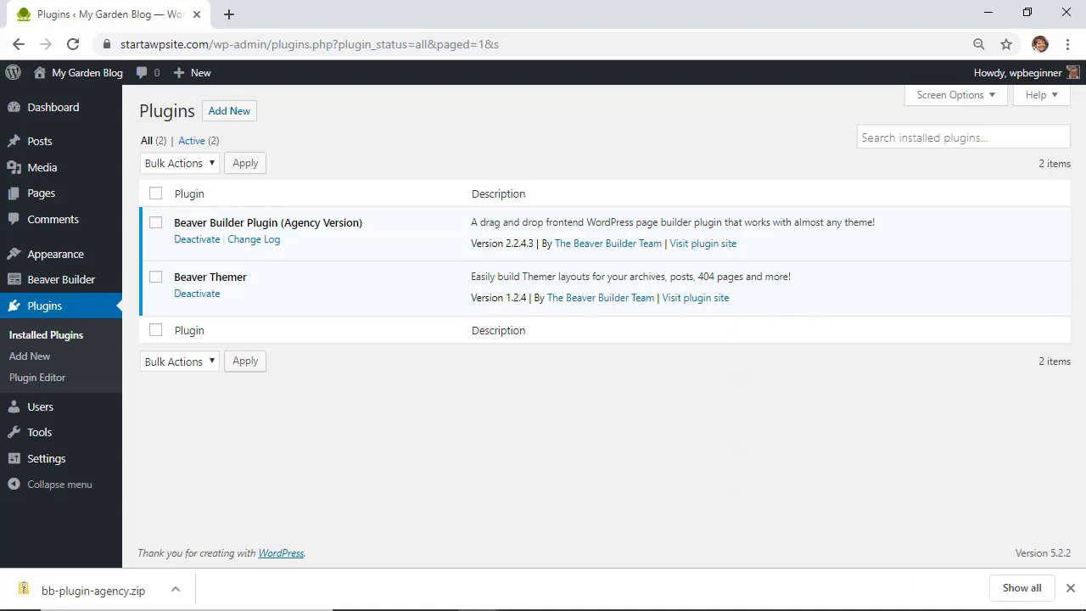
click(1071, 588)
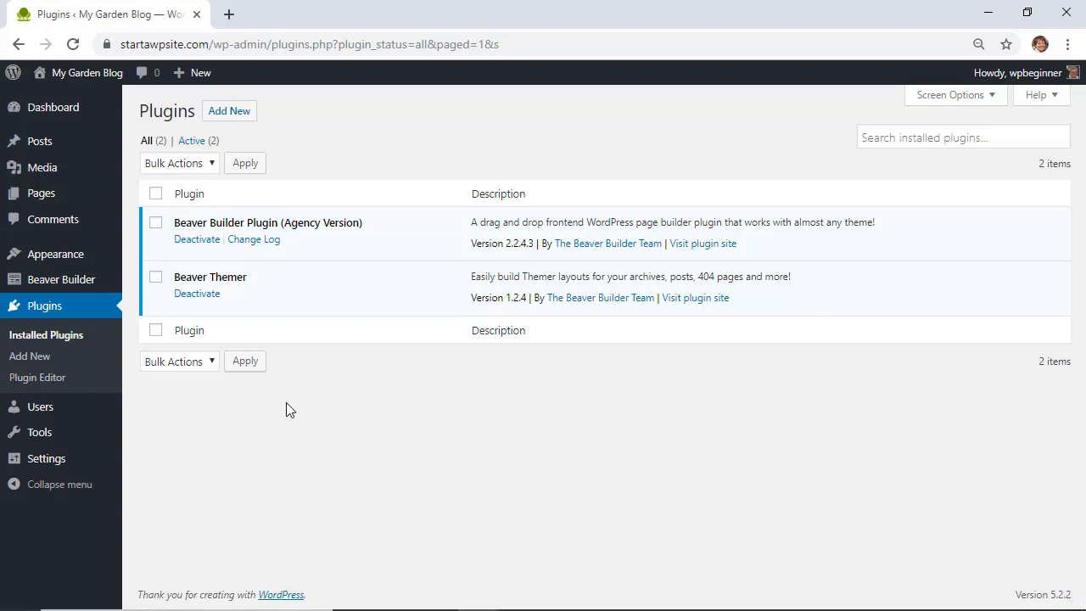
Step: Search the WordPress theme directory for astra
mouse_move(42, 256)
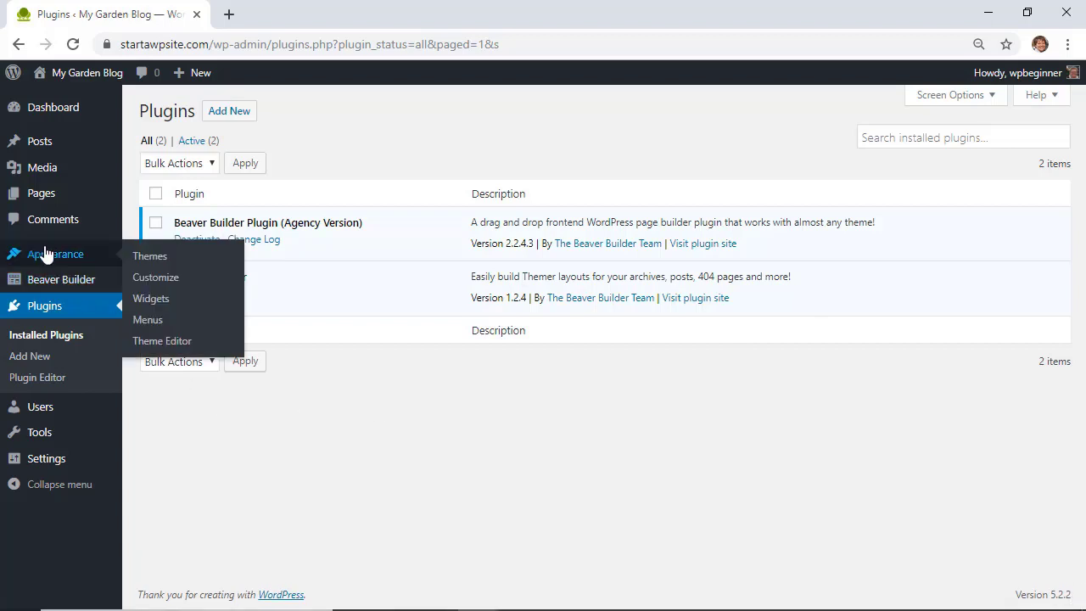
click(149, 259)
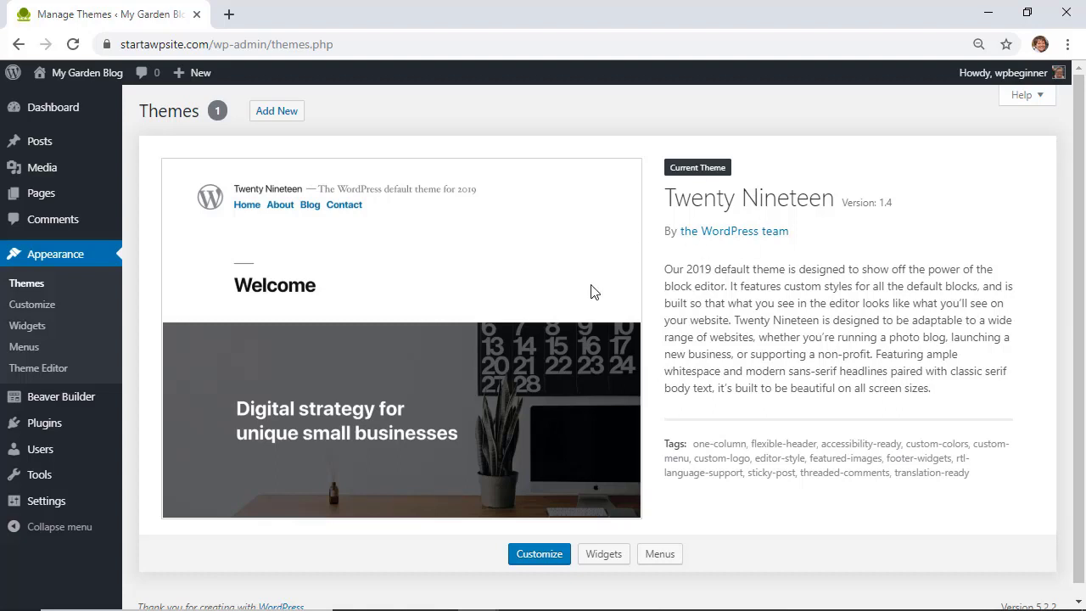
click(276, 111)
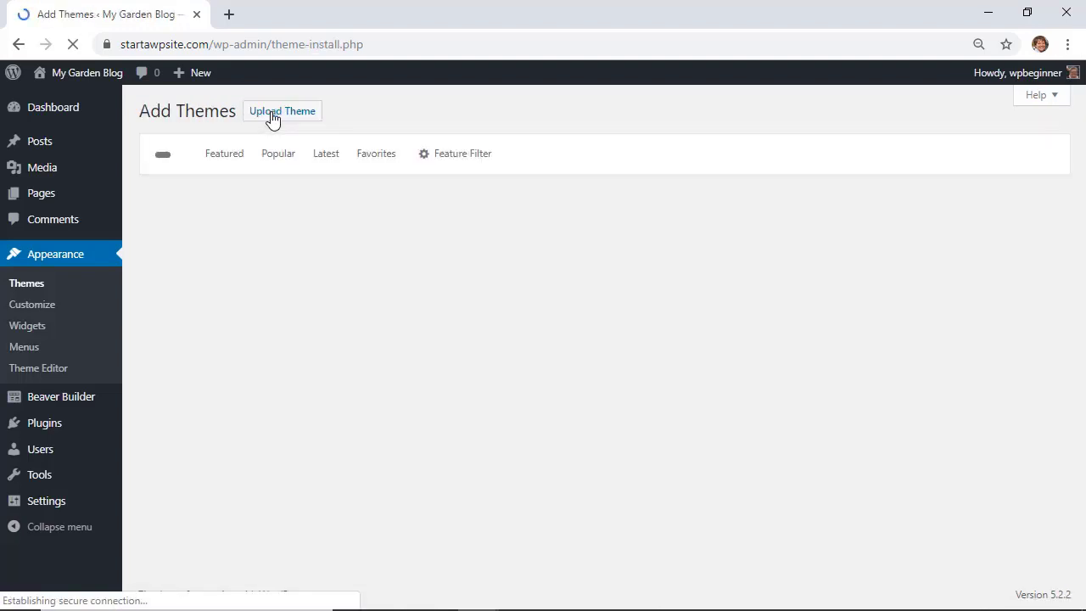
click(873, 148)
text(astra)
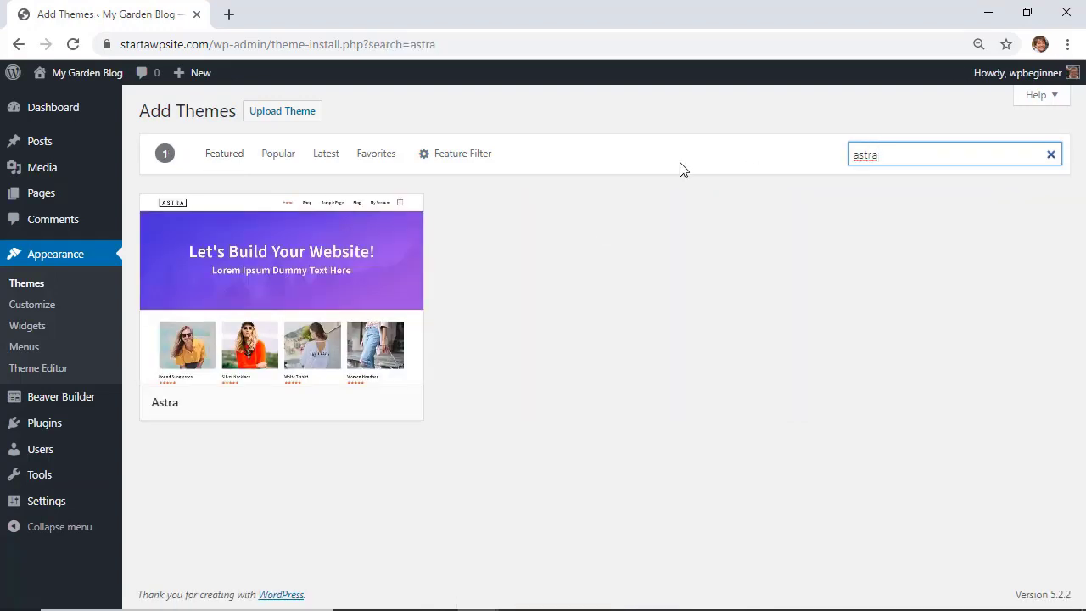
Step: Install the Astra theme and activate it
mouse_move(314, 279)
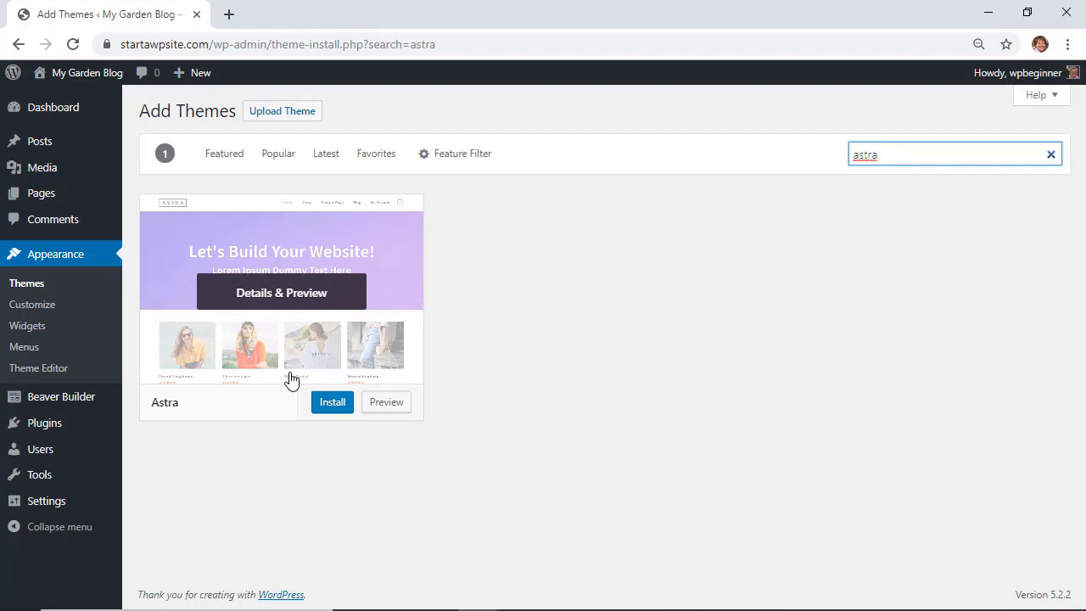
click(331, 404)
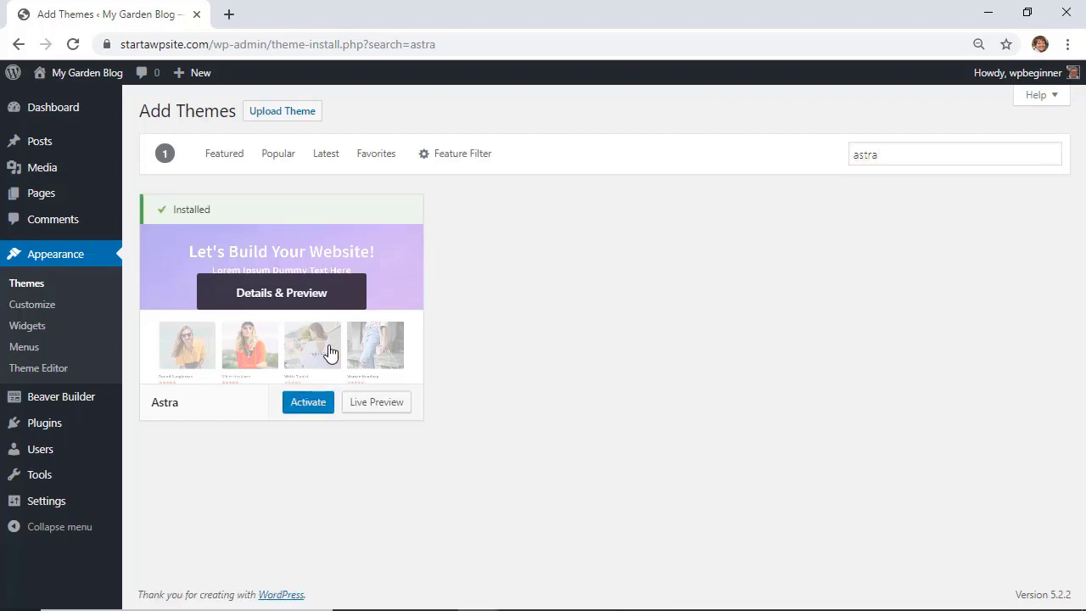
click(308, 403)
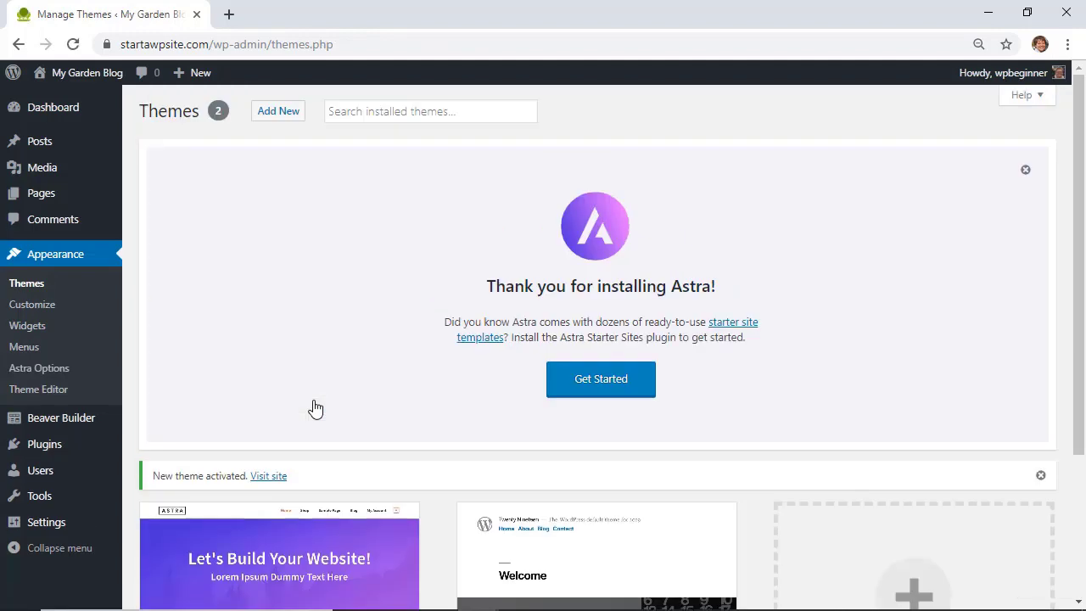
scroll(315, 408, down, 3)
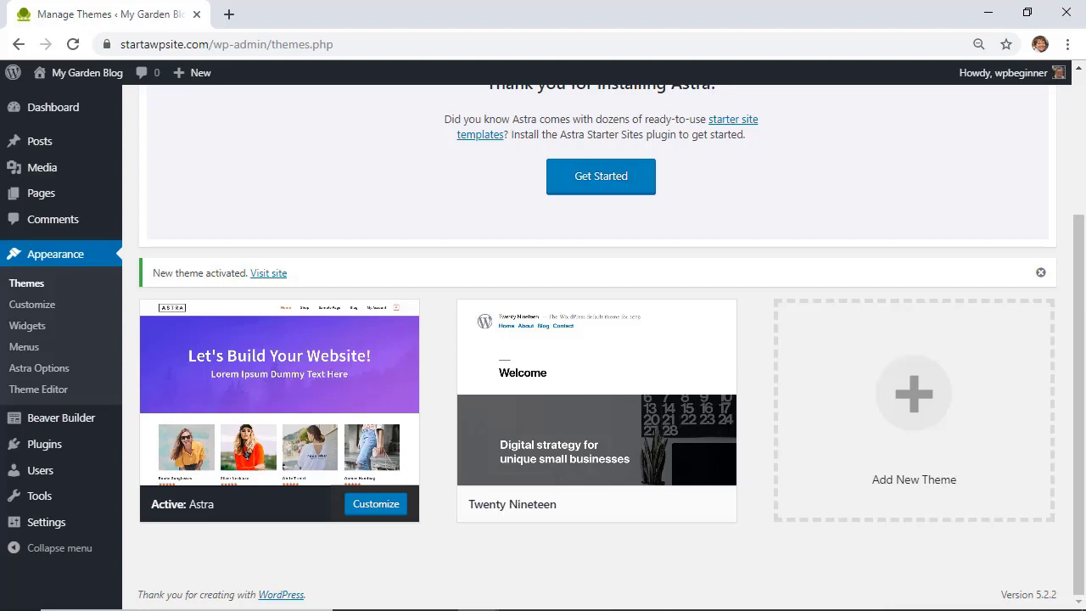
mouse_move(35, 77)
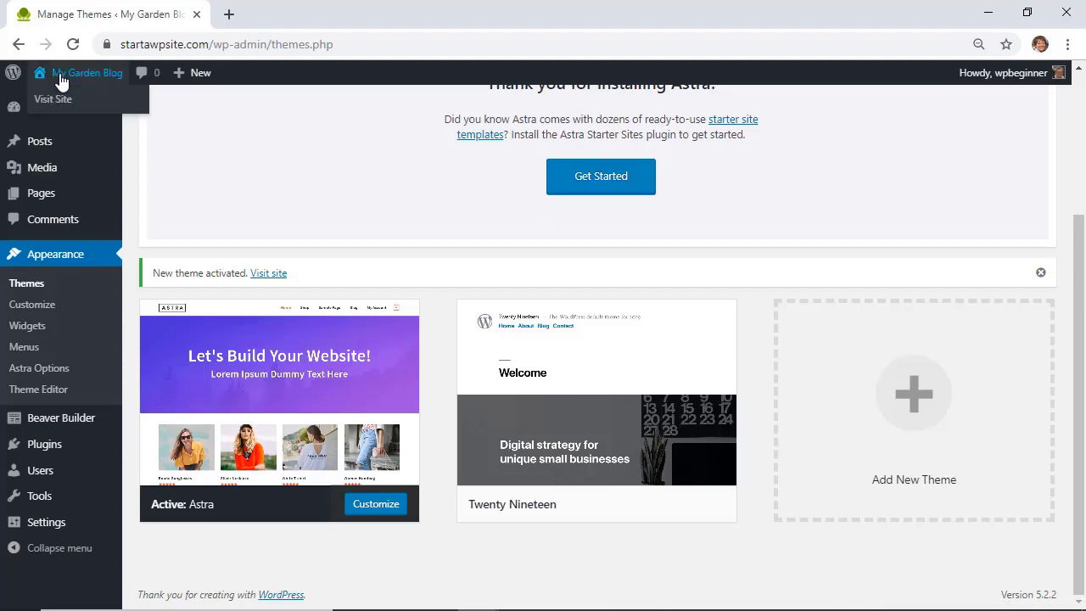
right_click(56, 106)
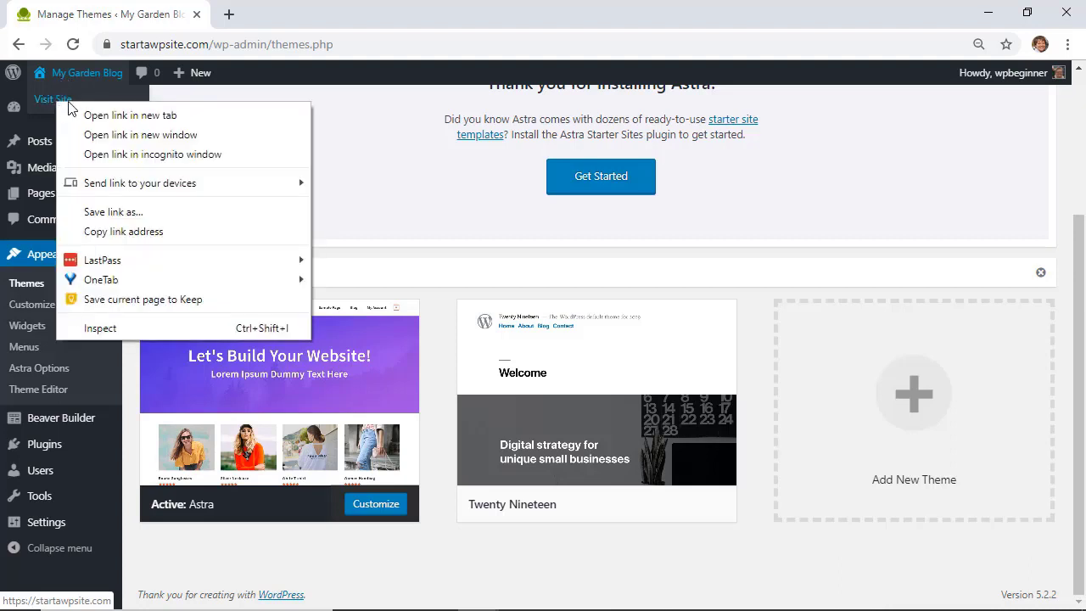
click(86, 114)
click(277, 19)
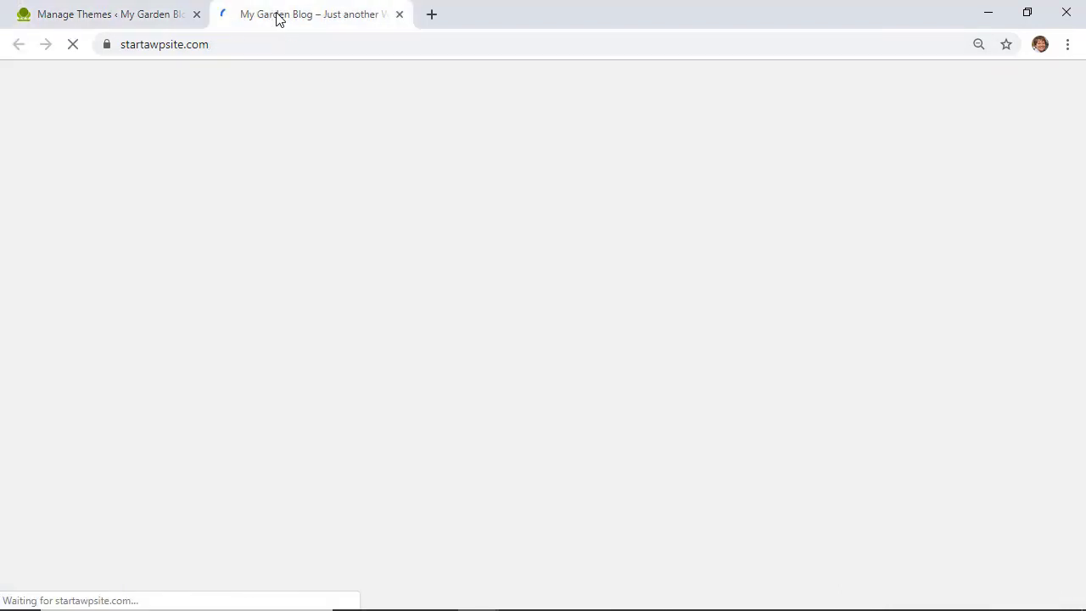
scroll(691, 342, down, 1)
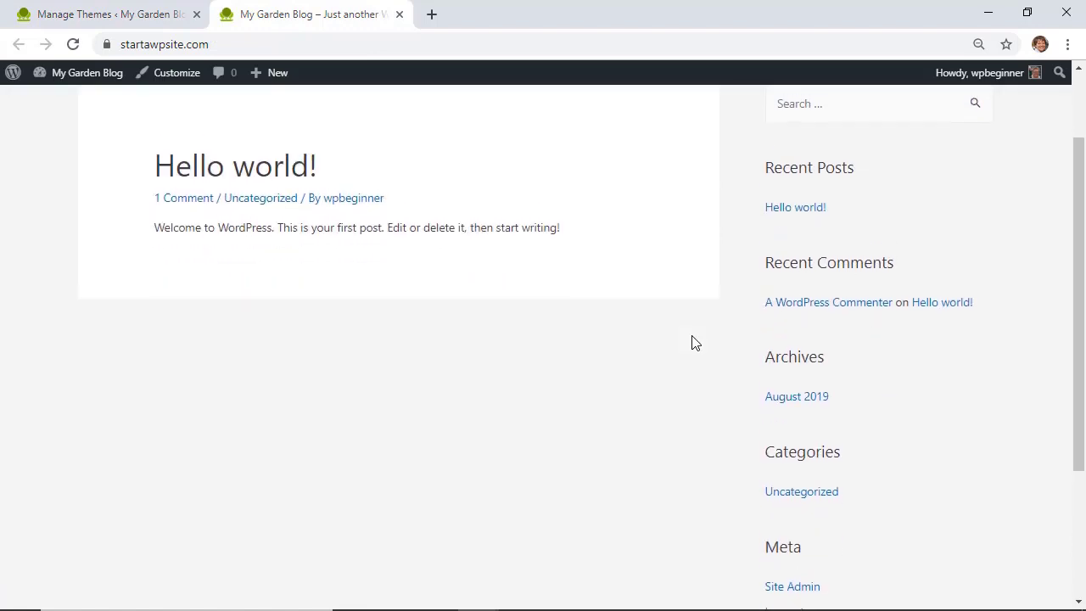
scroll(692, 342, up, 1)
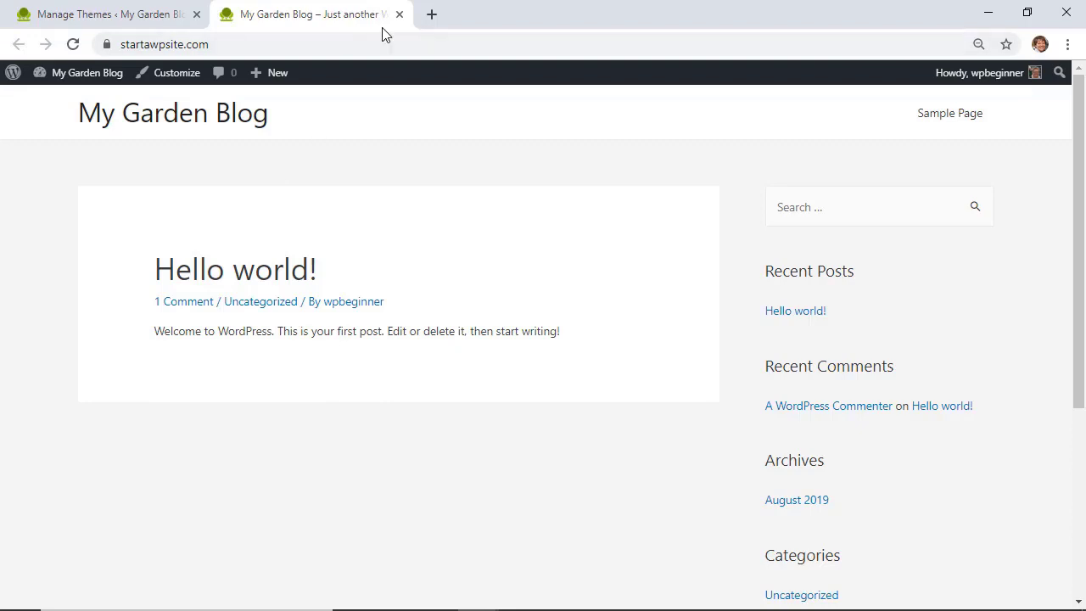
click(400, 15)
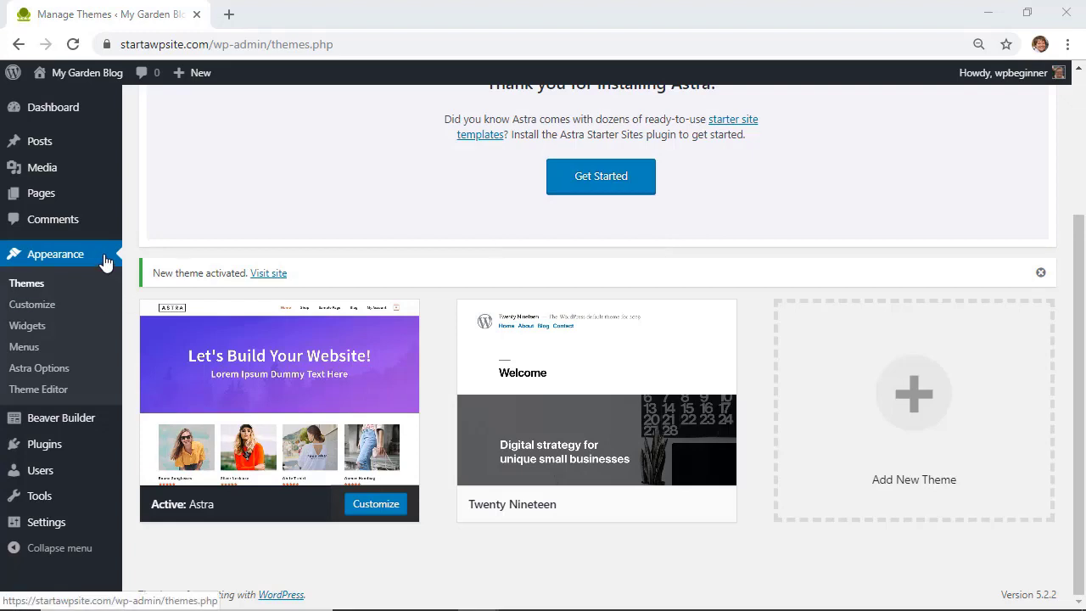
Step: Set Astra's Default Layout under Layout > Sidebar to No Sidebar, publish, and exit the Customizer
click(43, 307)
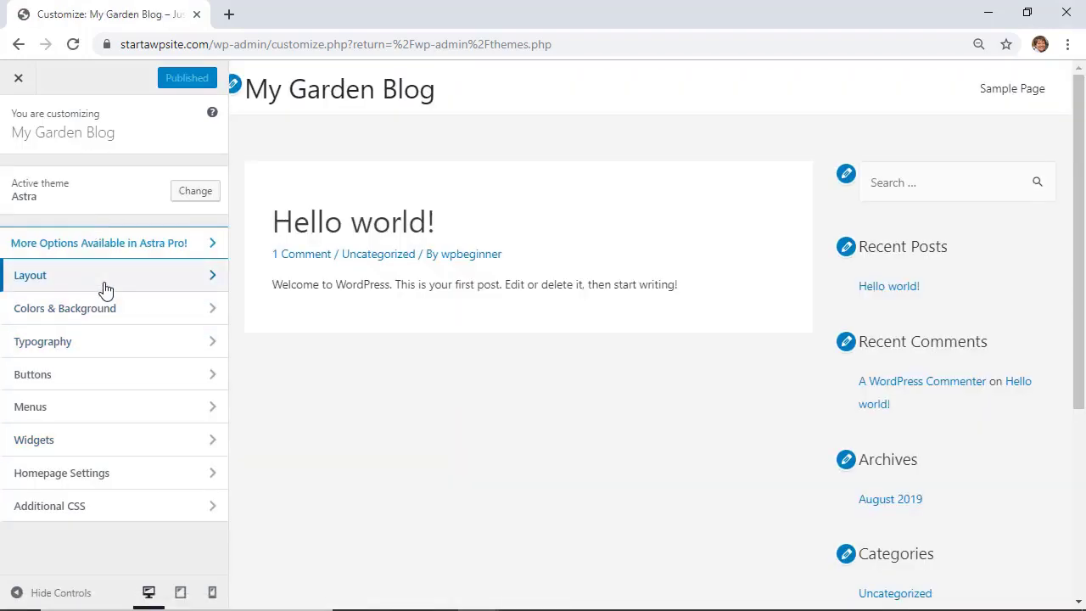
click(105, 289)
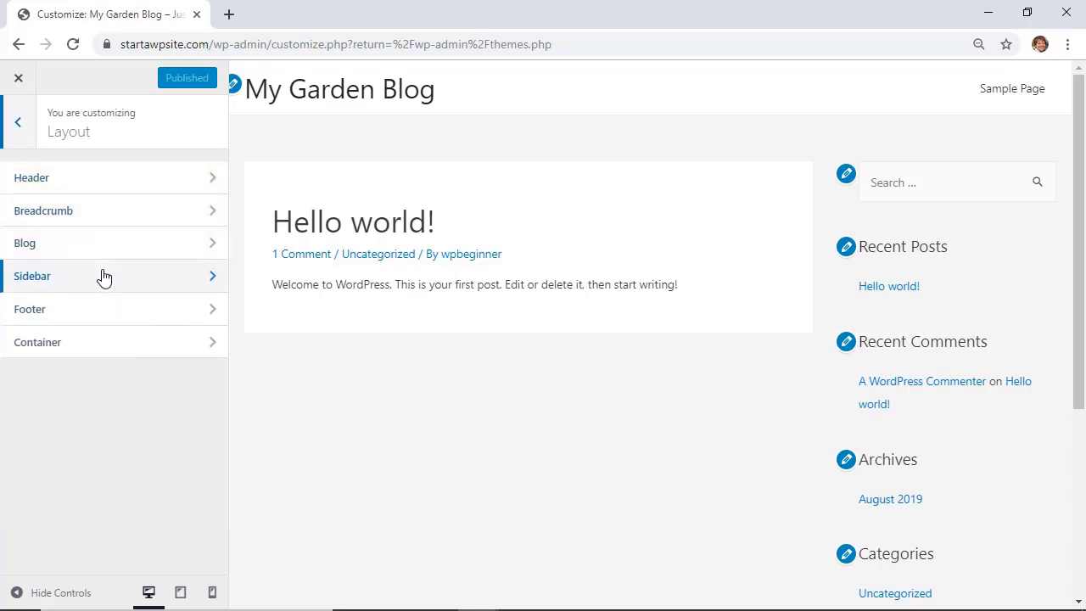
click(103, 275)
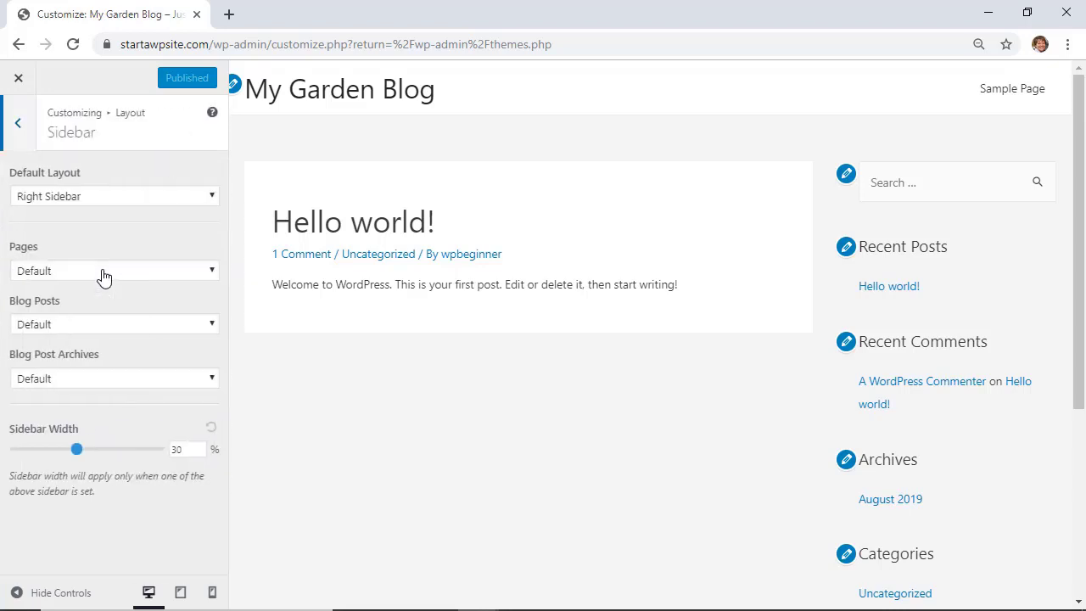
click(62, 202)
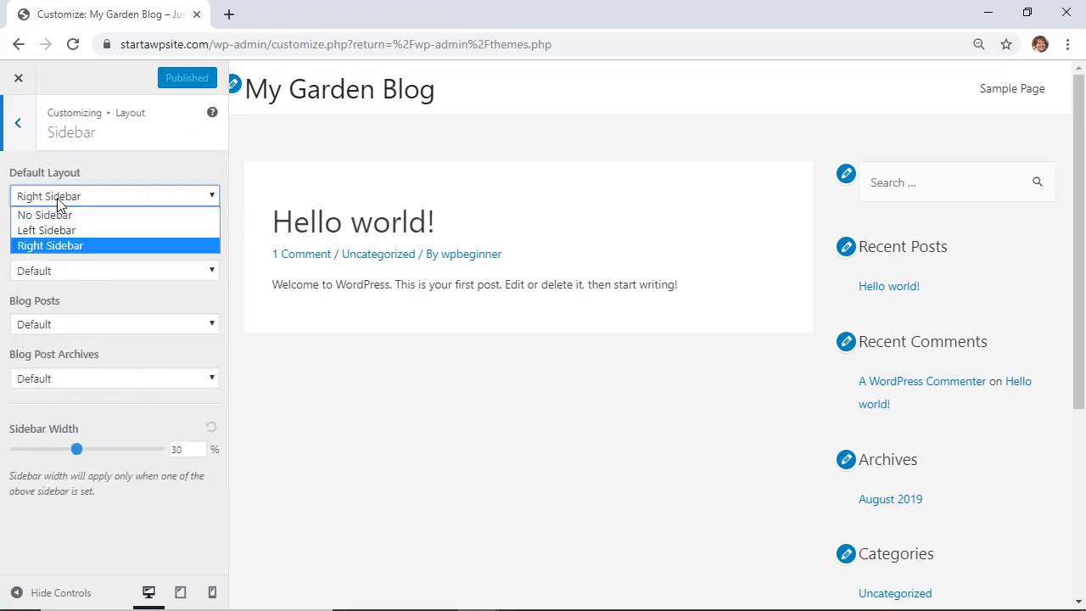
click(74, 217)
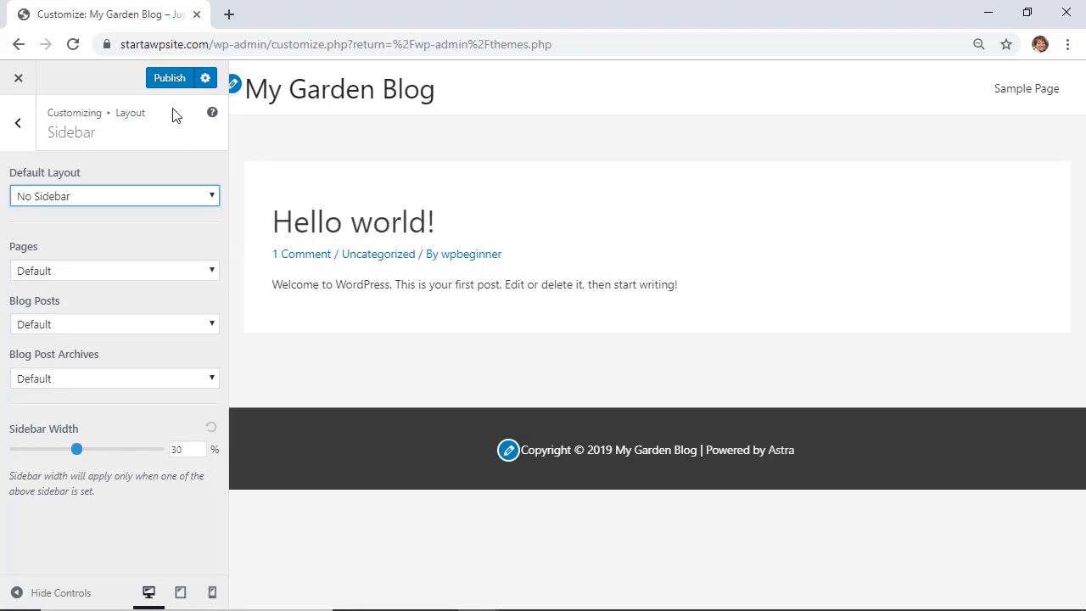
click(170, 83)
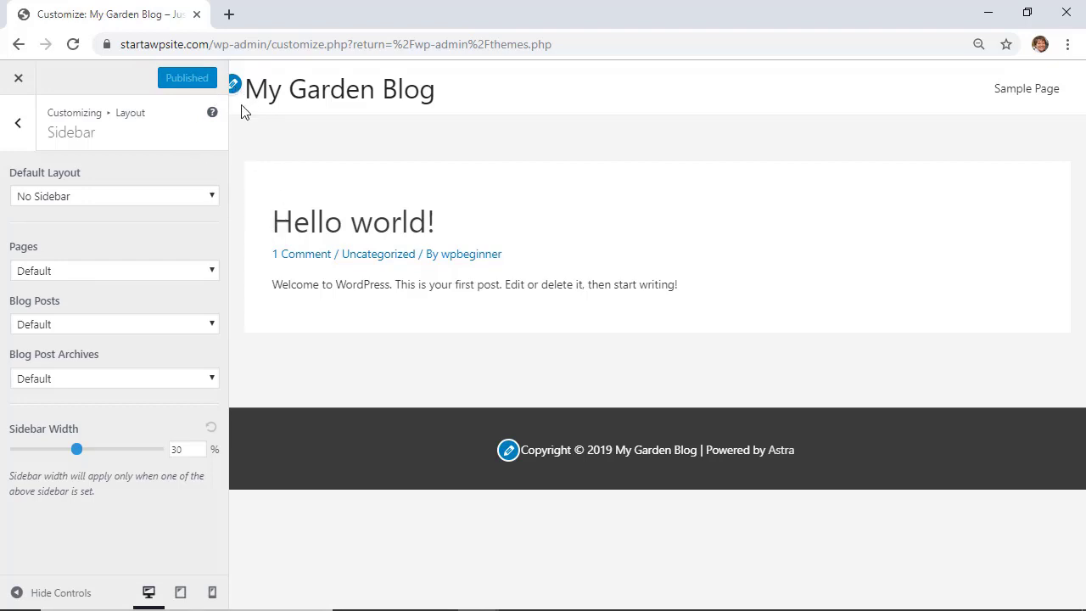
click(17, 83)
Step: Open the live site in a new tab, view it, then return to the WordPress admin tab
mouse_move(86, 82)
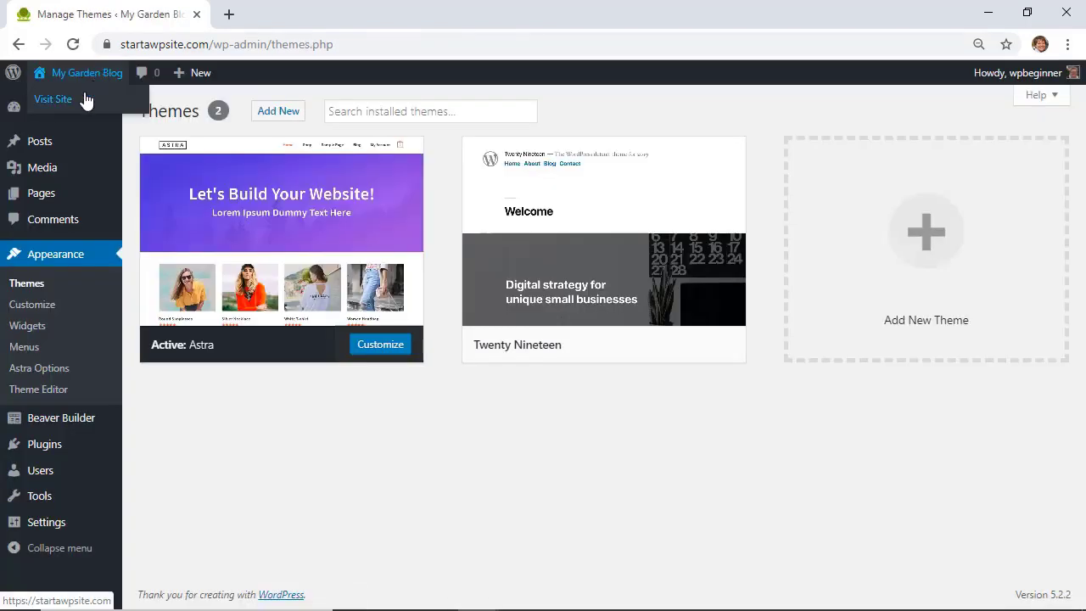
right_click(85, 100)
click(110, 104)
click(248, 21)
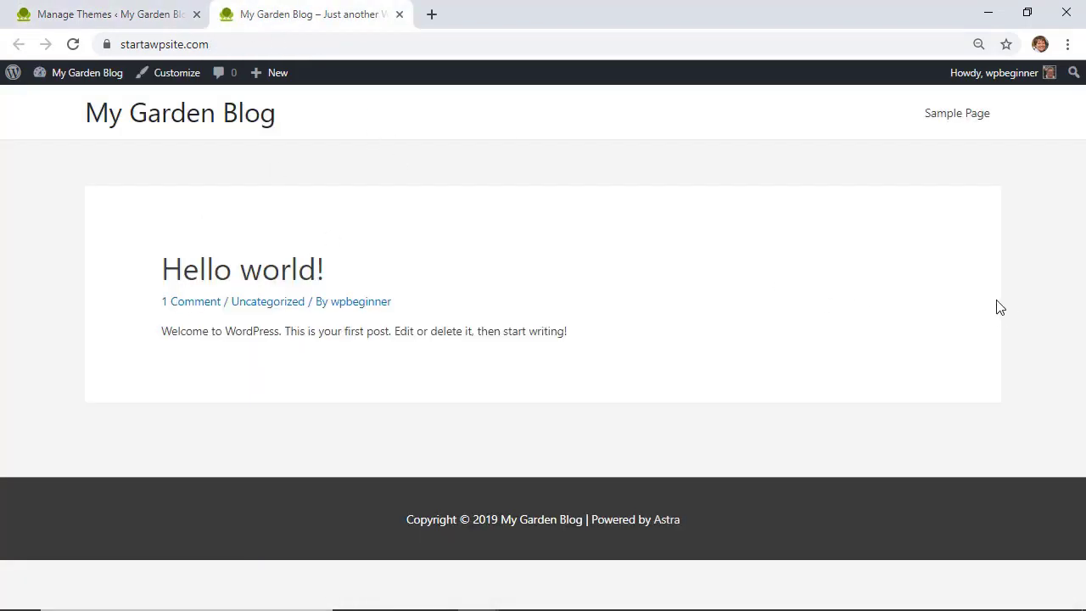
click(127, 17)
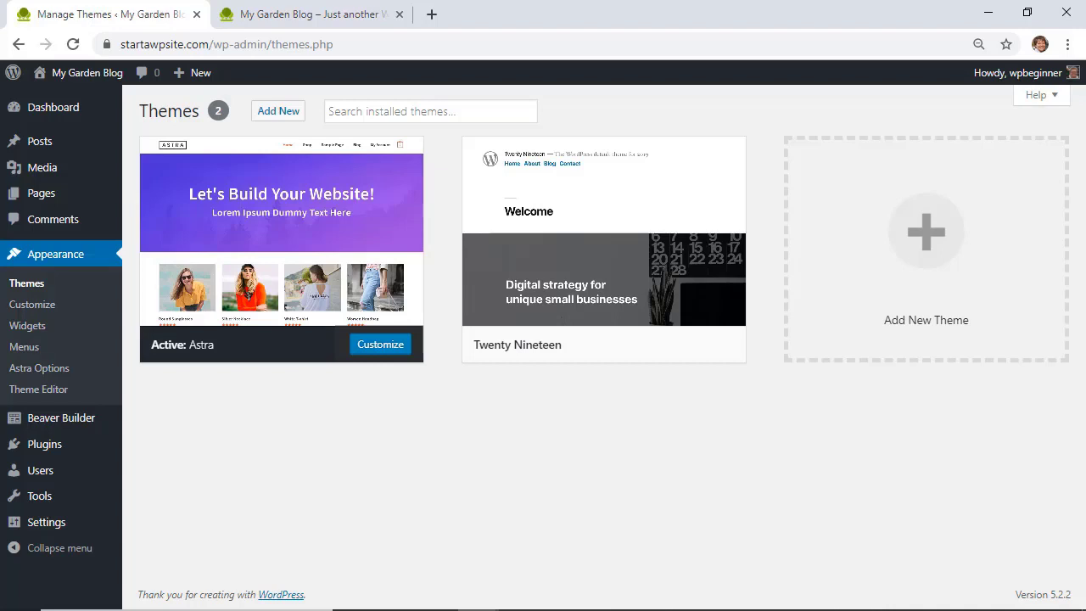
Step: Start a new Beaver Builder item titled 'My Theme Header'
click(78, 420)
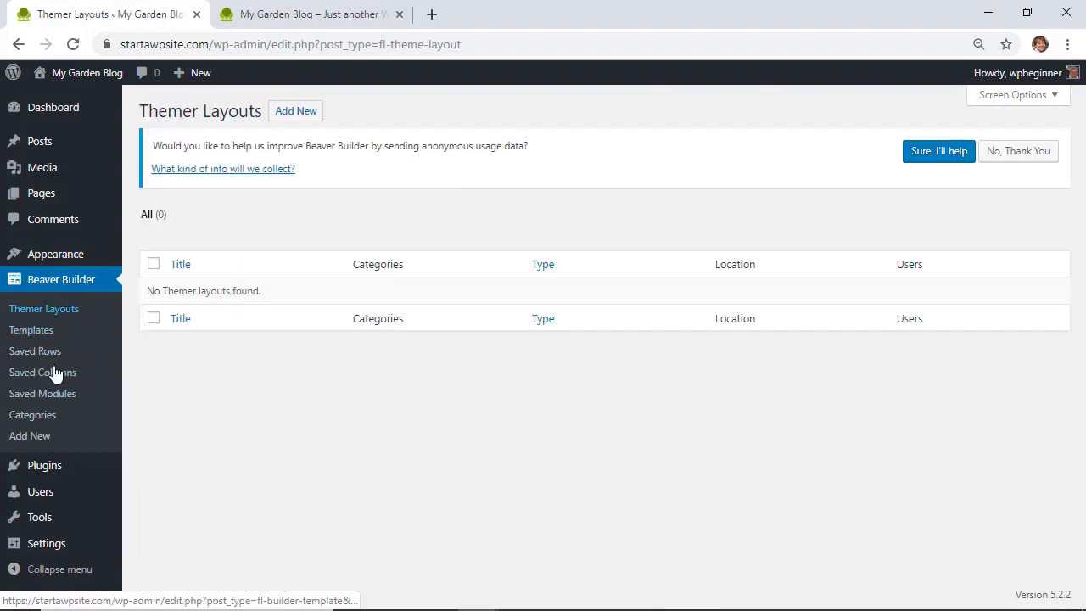
click(45, 446)
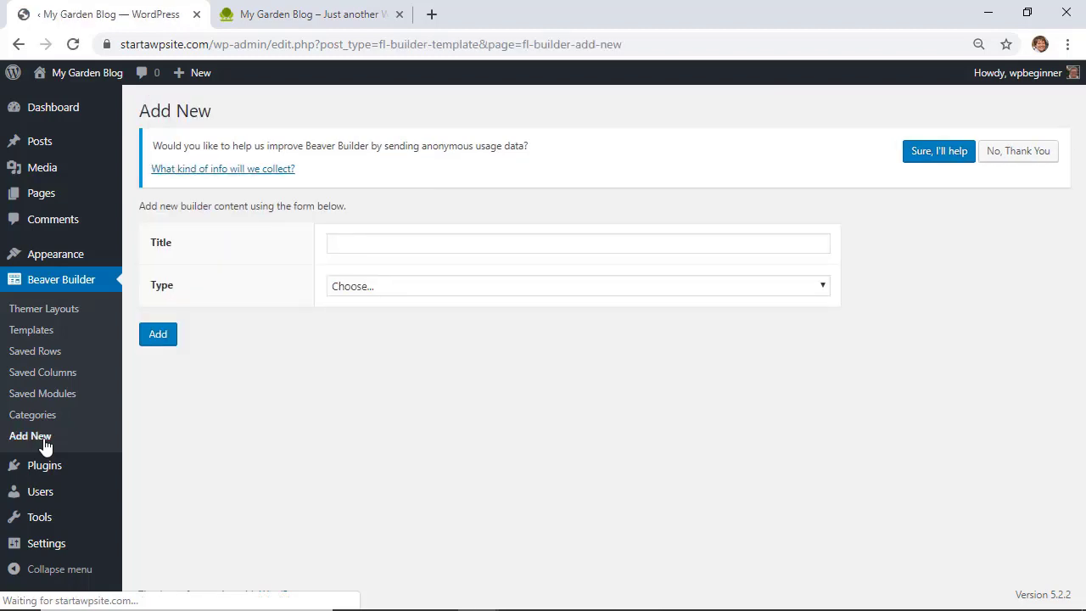
click(375, 244)
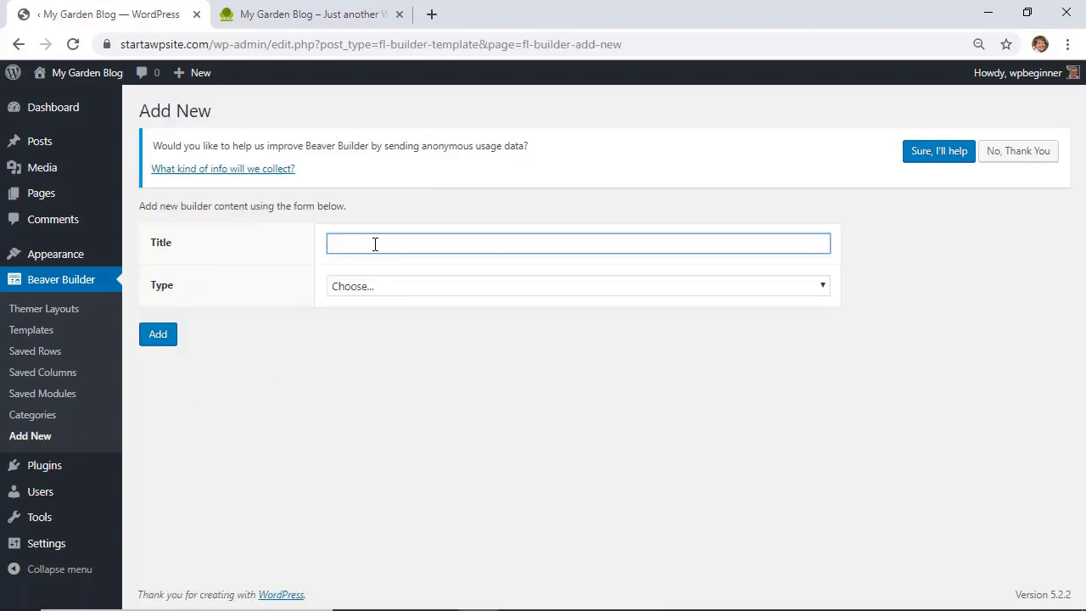
text(My Theme Header)
click(313, 28)
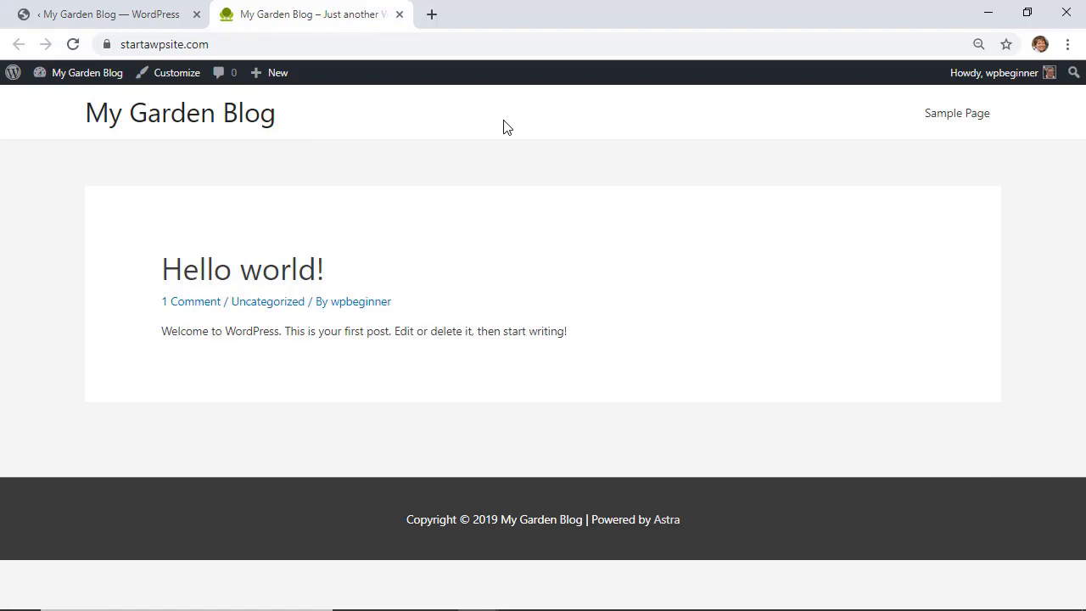
click(134, 14)
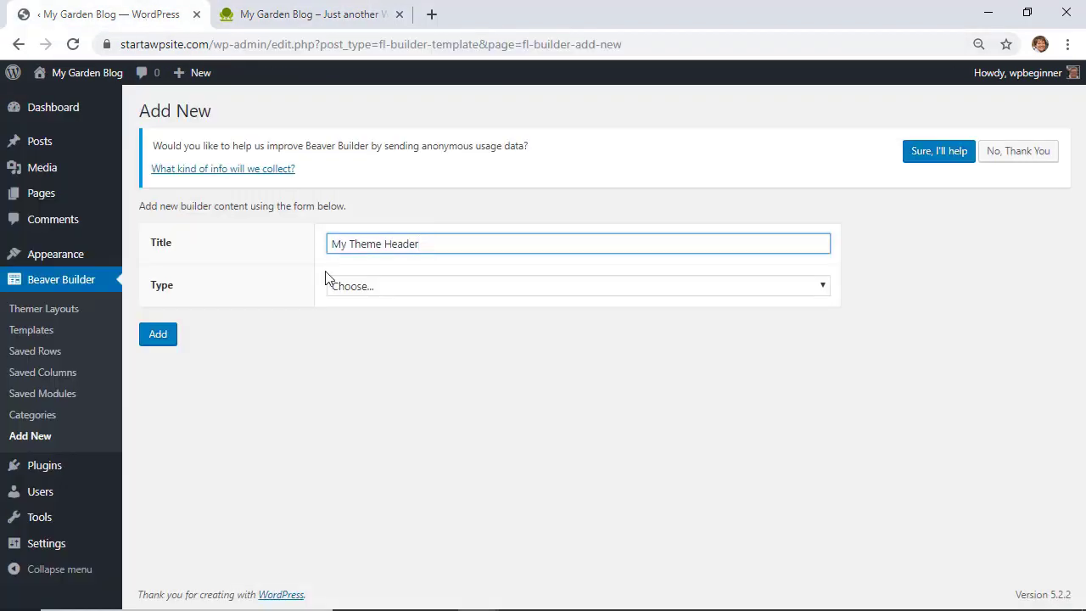
Step: Set the type to Themer Layout with layout Header and create it
click(358, 289)
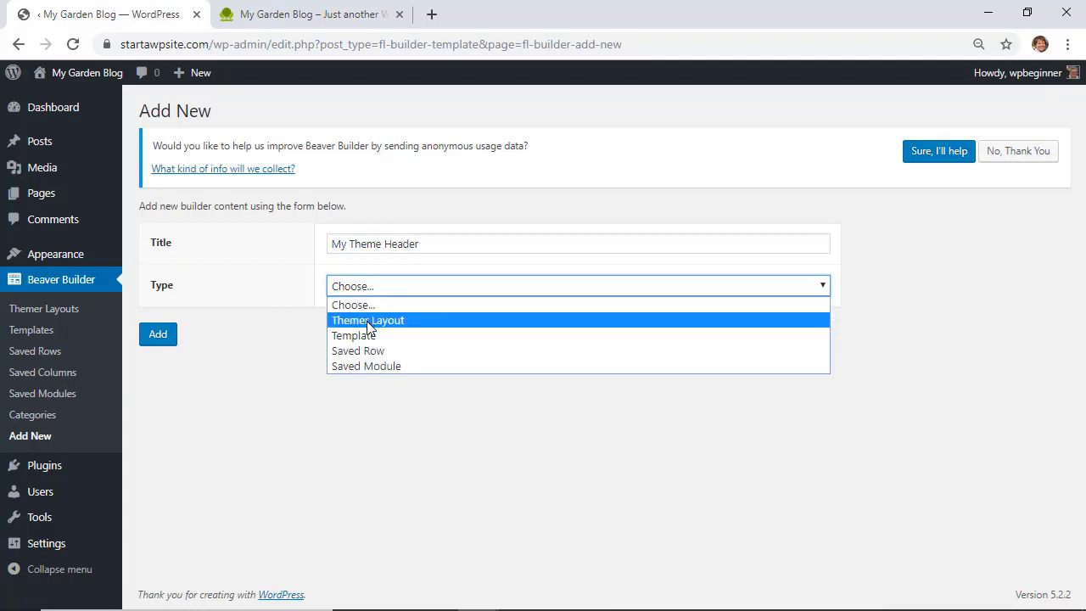
click(366, 321)
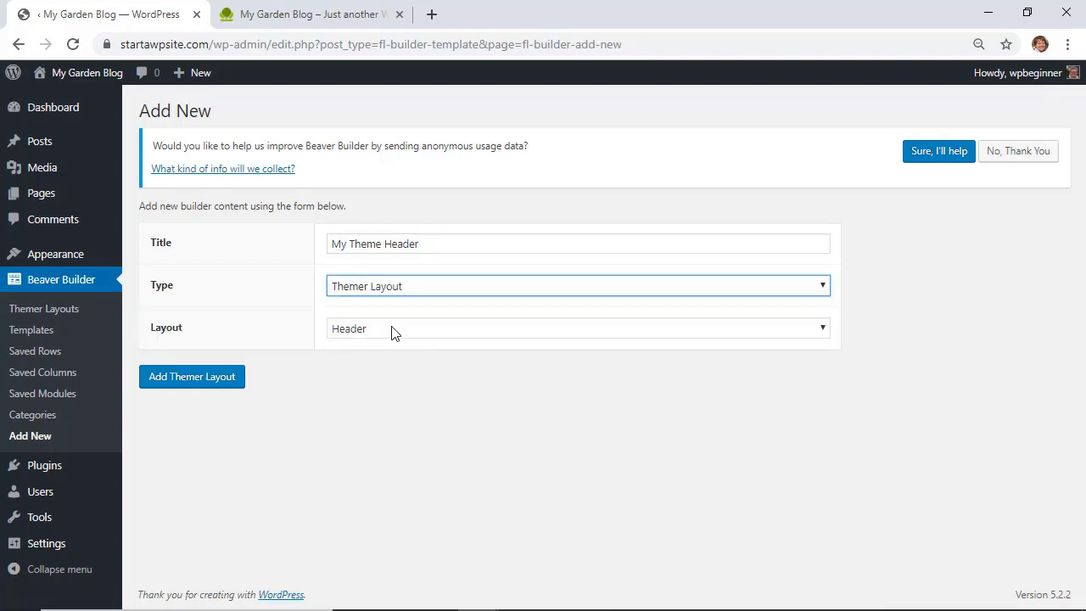
click(386, 332)
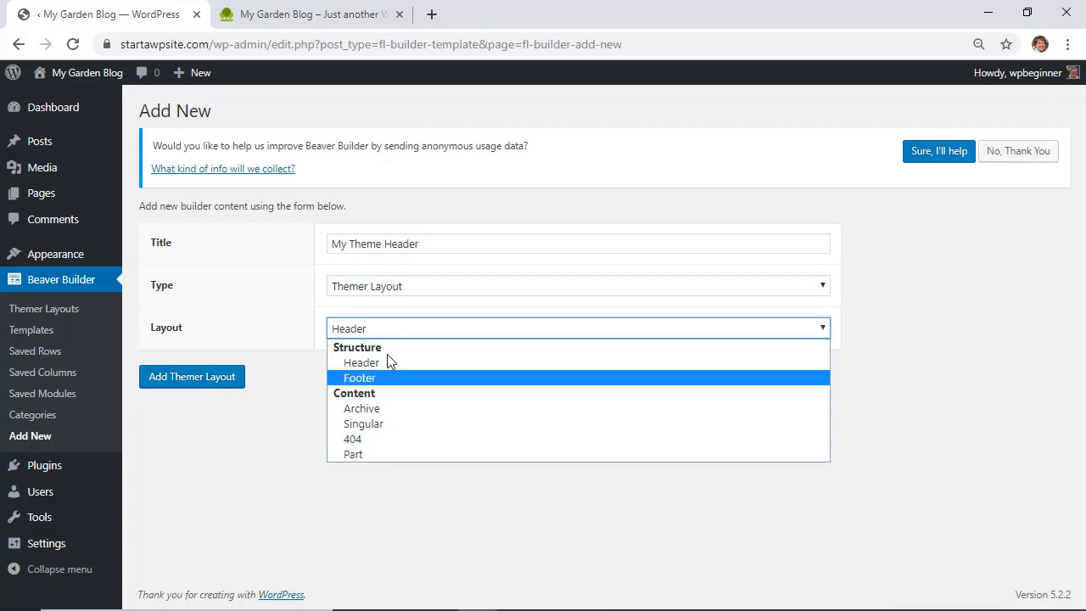
click(371, 363)
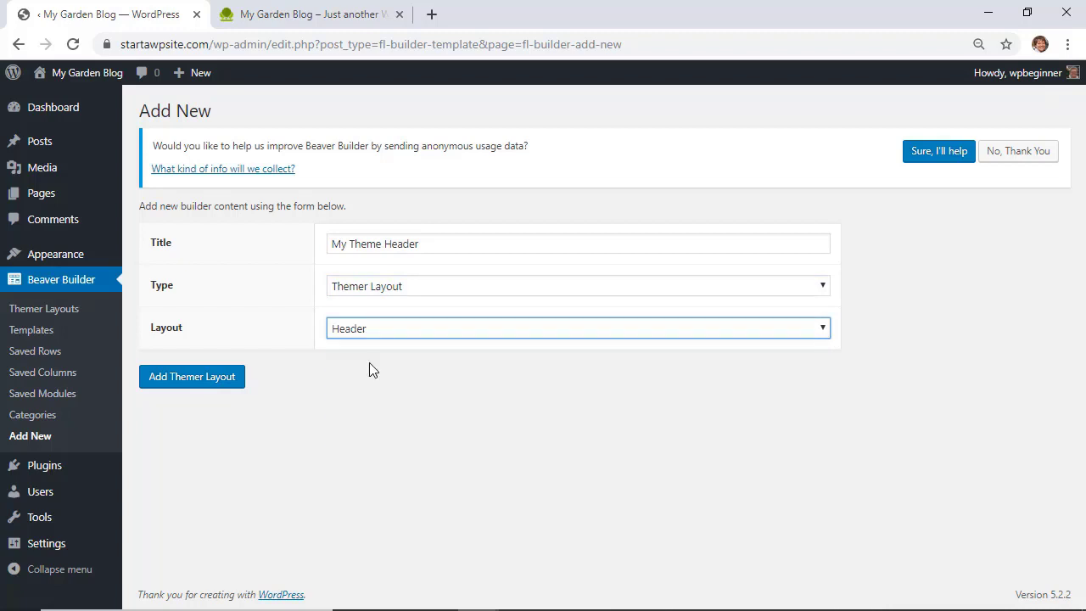
click(202, 382)
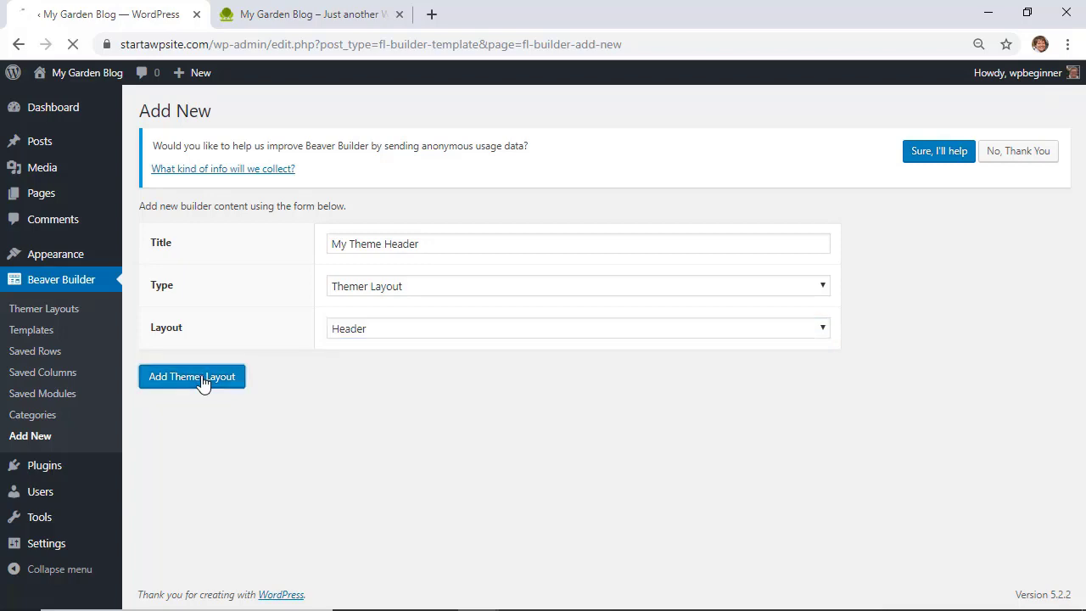
Step: Leave the header's Sticky option at No
scroll(255, 391, down, 1)
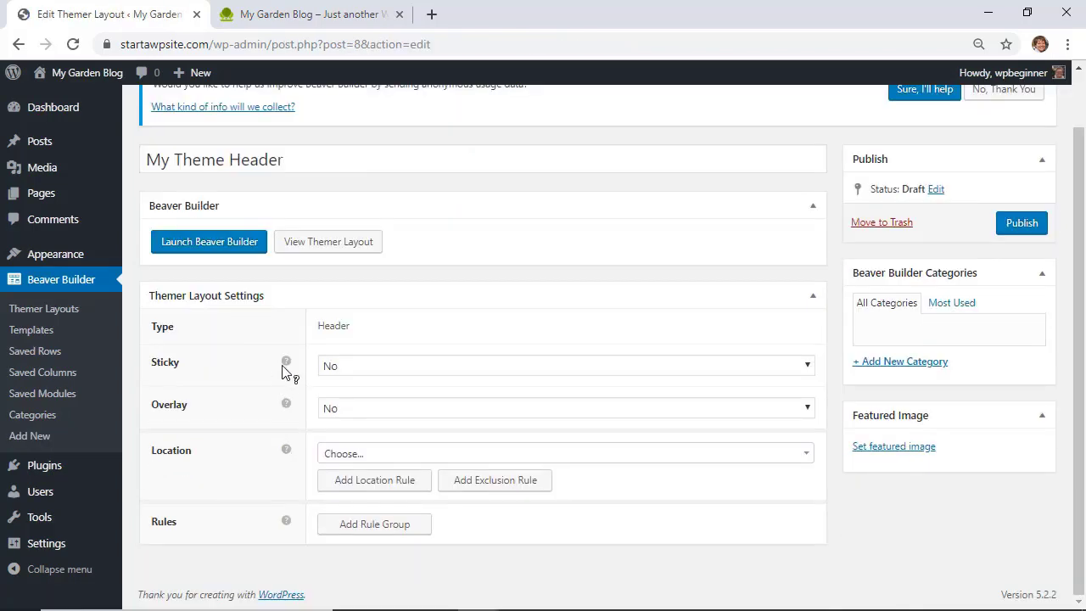
mouse_move(288, 363)
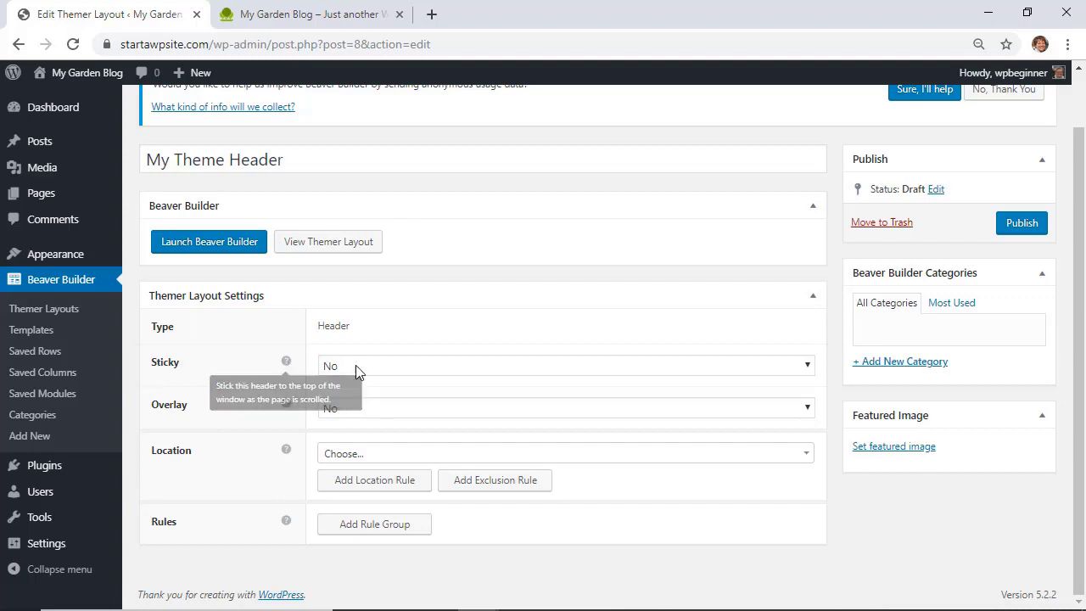
click(380, 370)
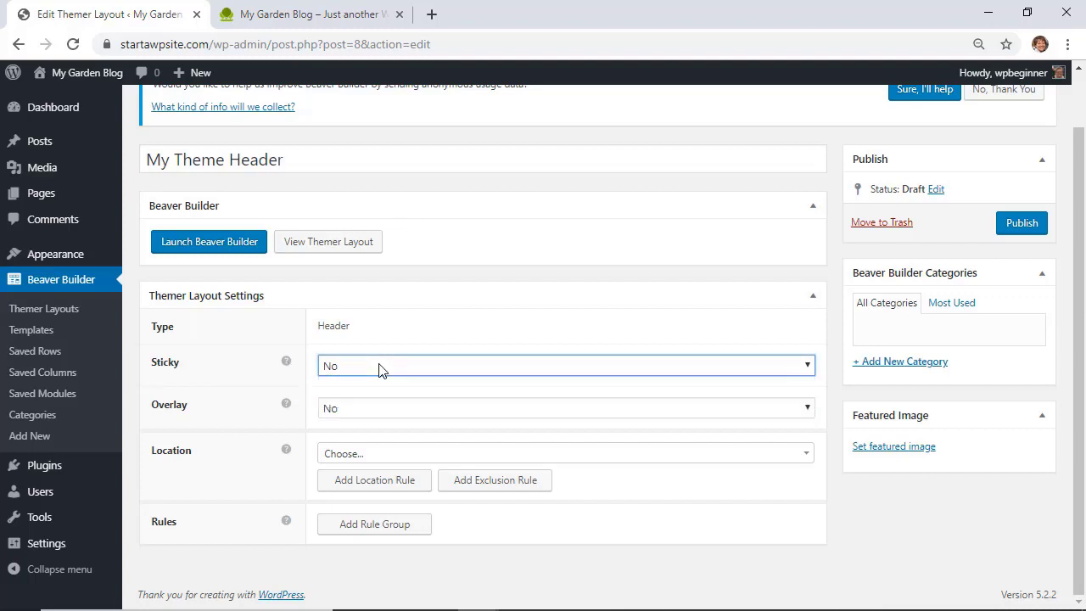
click(296, 368)
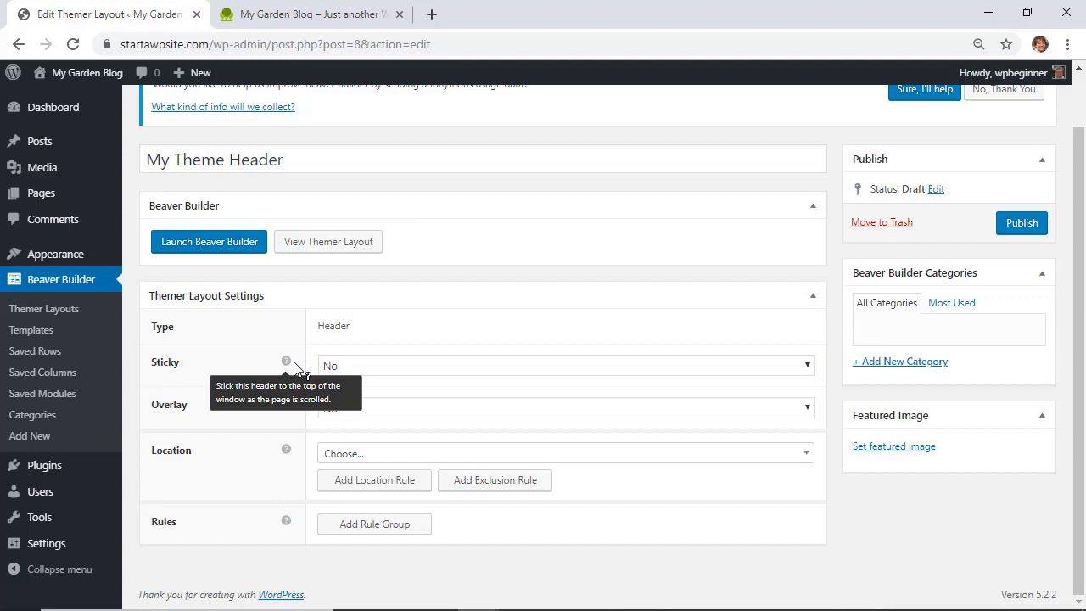
Step: Set the header's Location to Entire Site and add a rule group
scroll(432, 298, up, 1)
scroll(432, 301, down, 1)
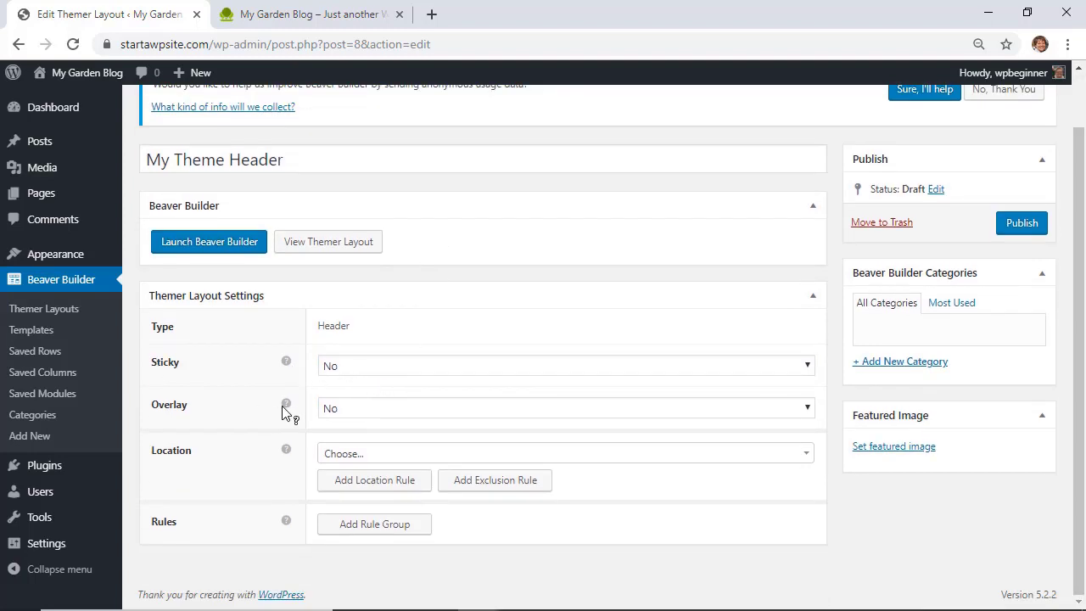
mouse_move(286, 408)
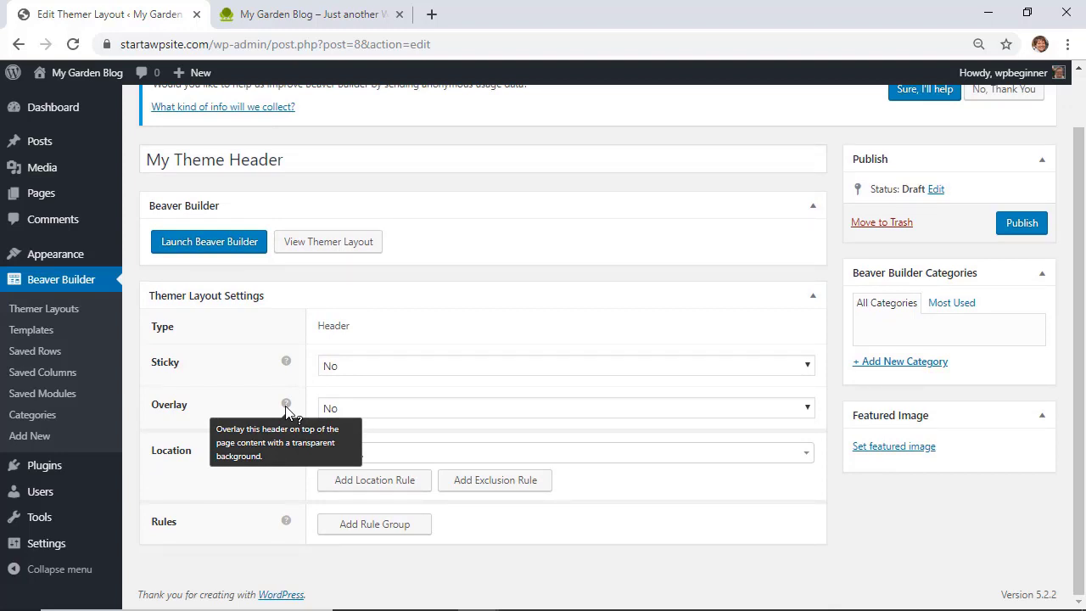
click(347, 456)
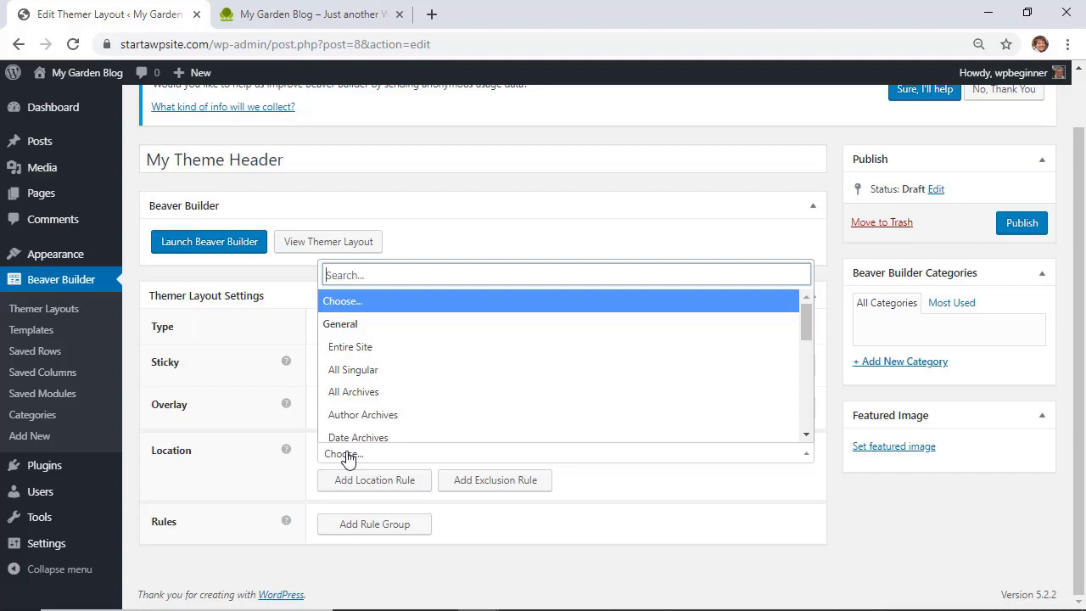
click(359, 347)
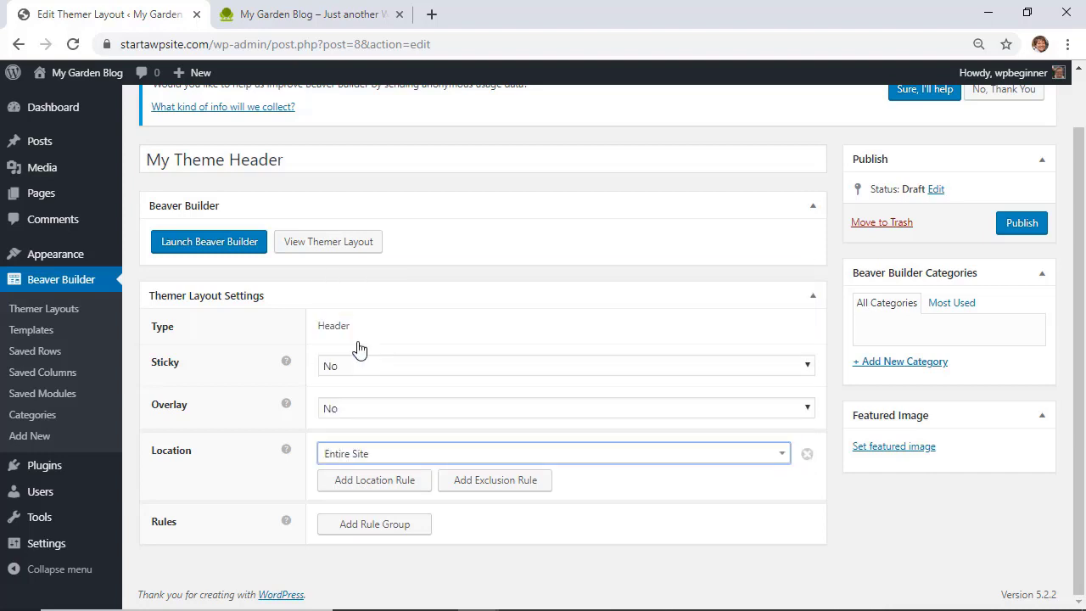
click(363, 526)
Step: Browse the rule conditions without choosing one, then remove the empty rule group
click(363, 525)
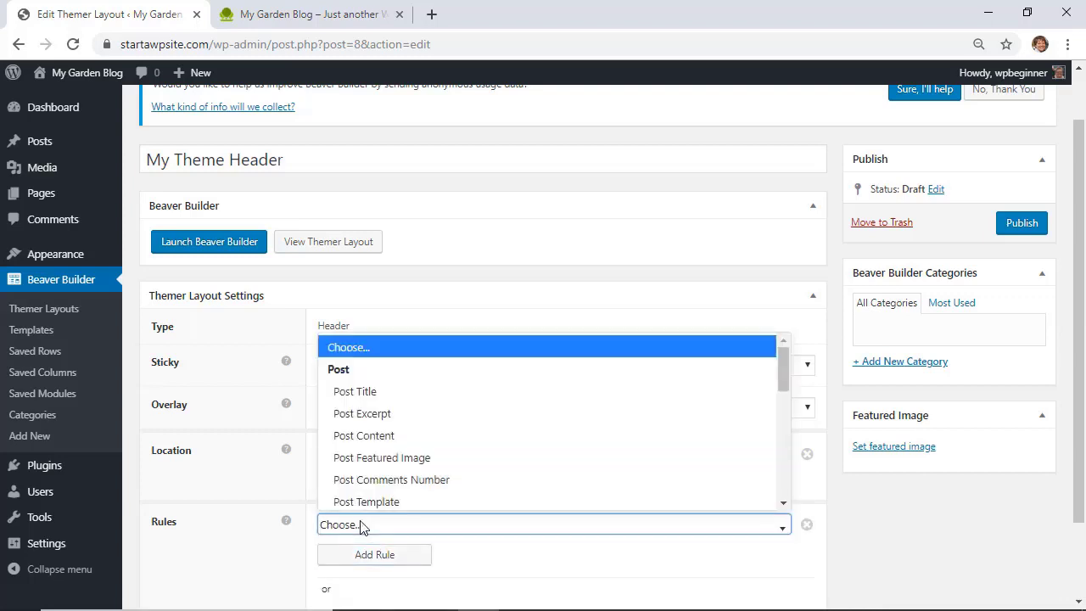
scroll(476, 406, down, 3)
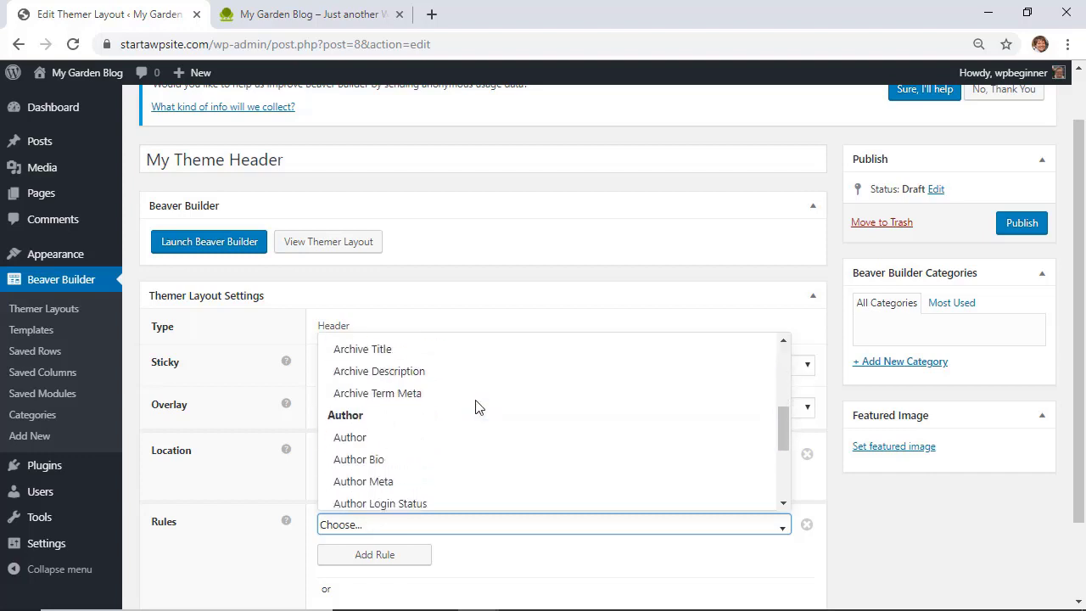
scroll(408, 449, down, 4)
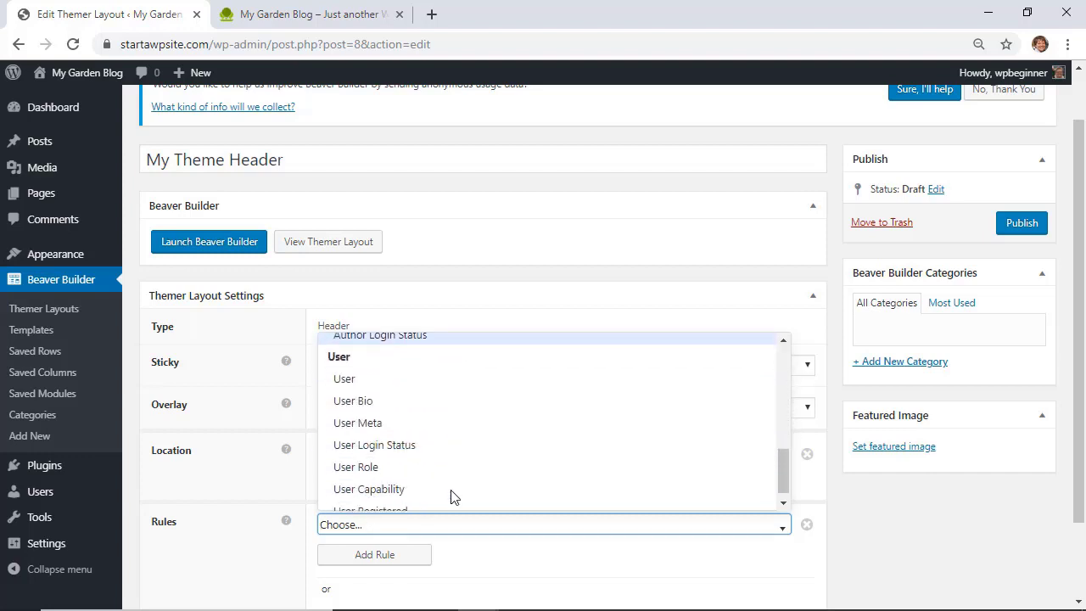
scroll(451, 497, down, 1)
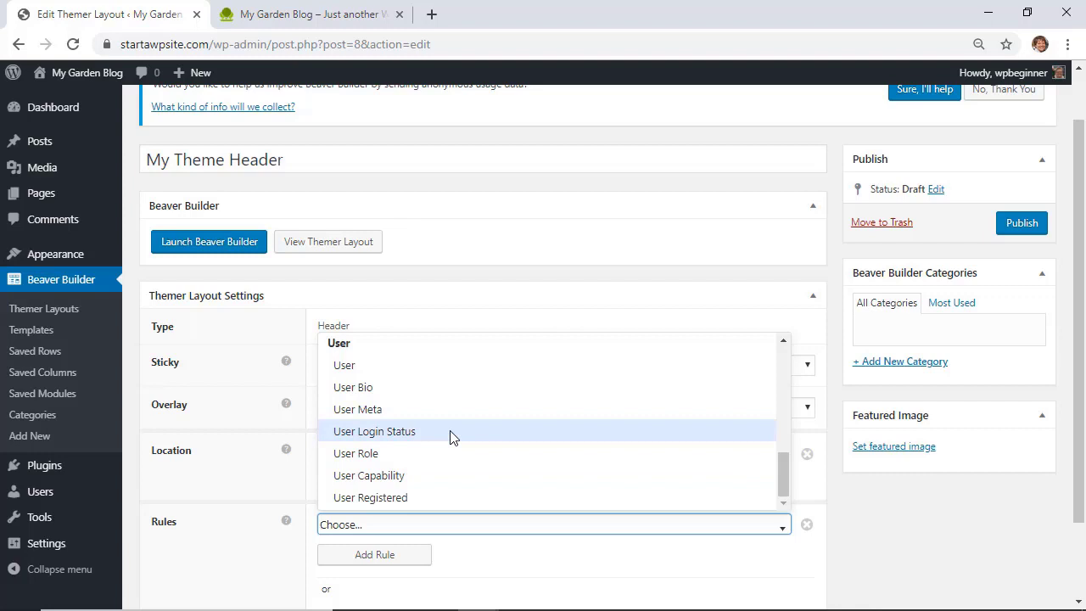
scroll(451, 444, up, 1)
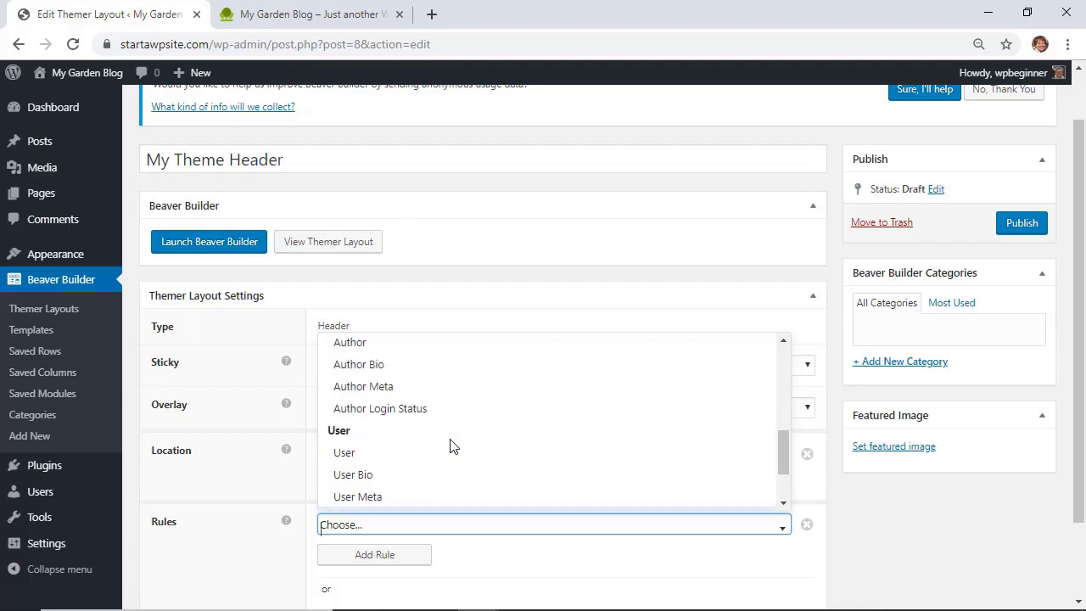
scroll(450, 445, up, 6)
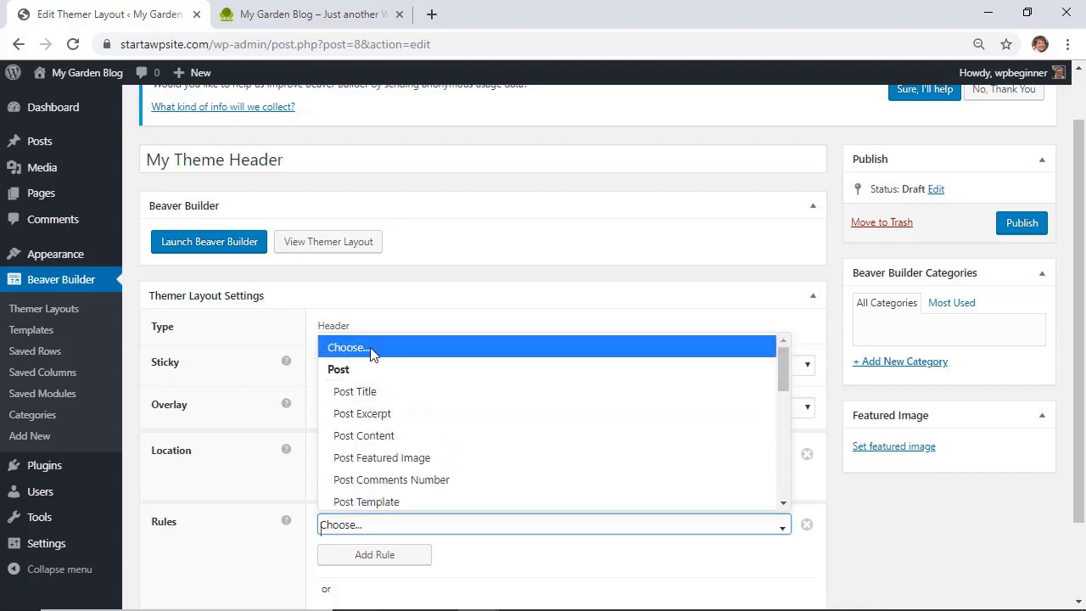
click(371, 353)
scroll(854, 560, down, 1)
click(806, 428)
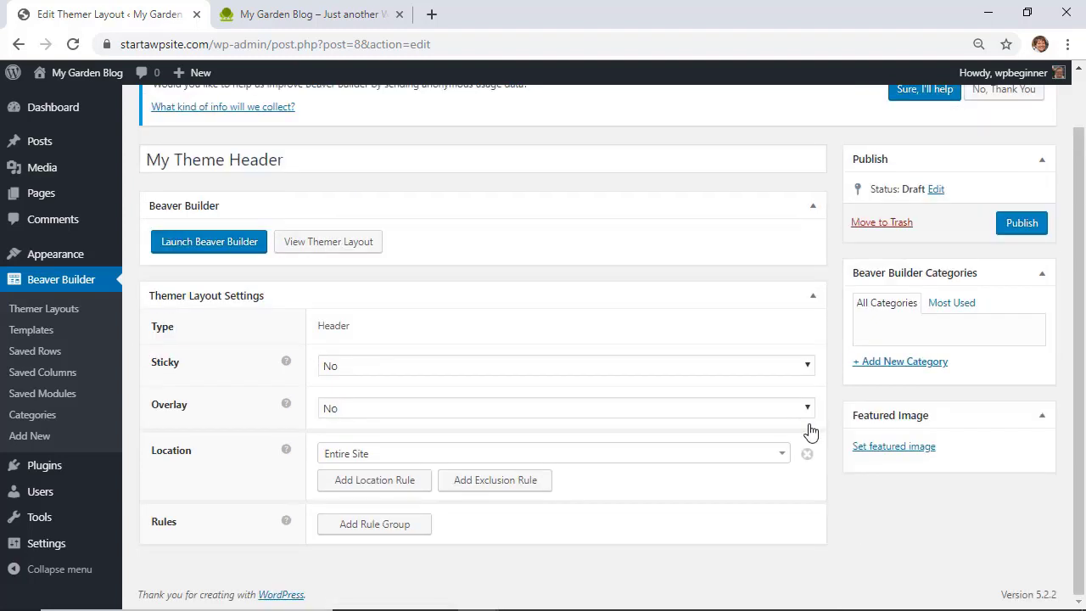
Step: Launch Beaver Builder for the My Theme Header layout
scroll(868, 497, up, 1)
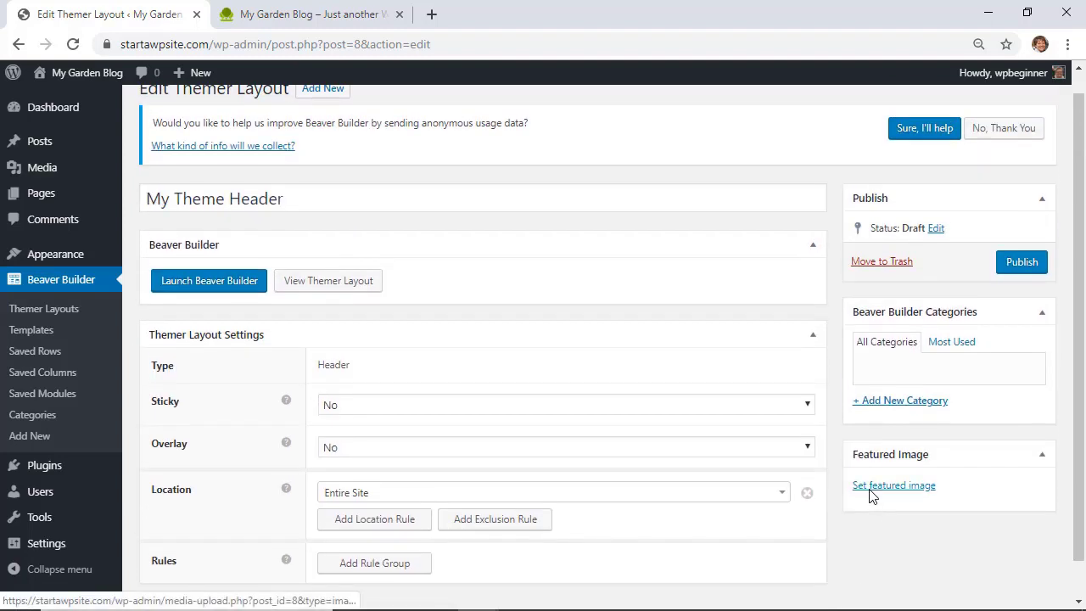
scroll(871, 497, up, 1)
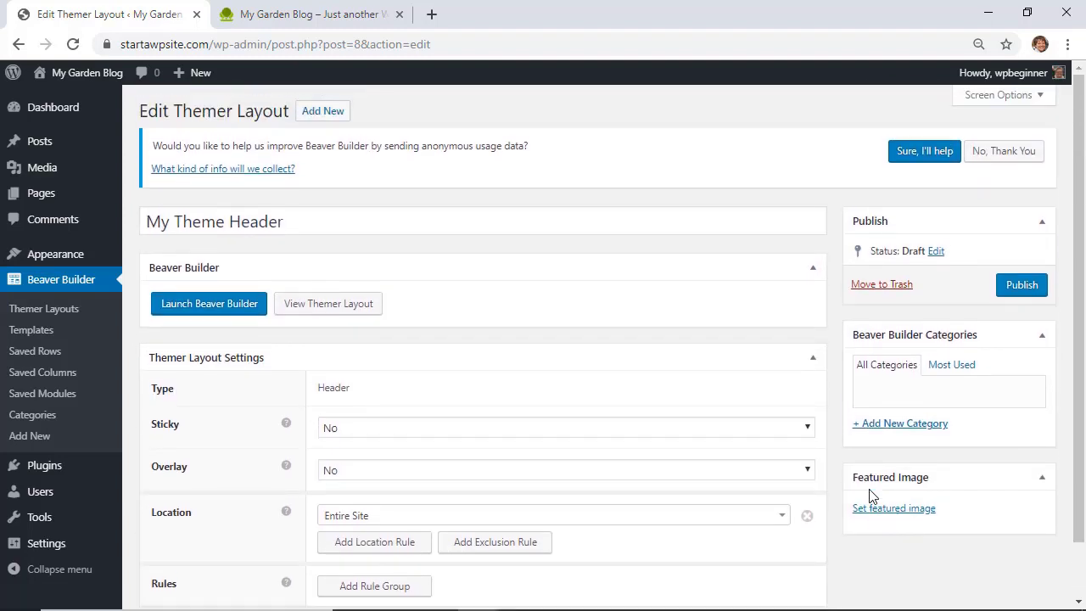
scroll(872, 497, down, 1)
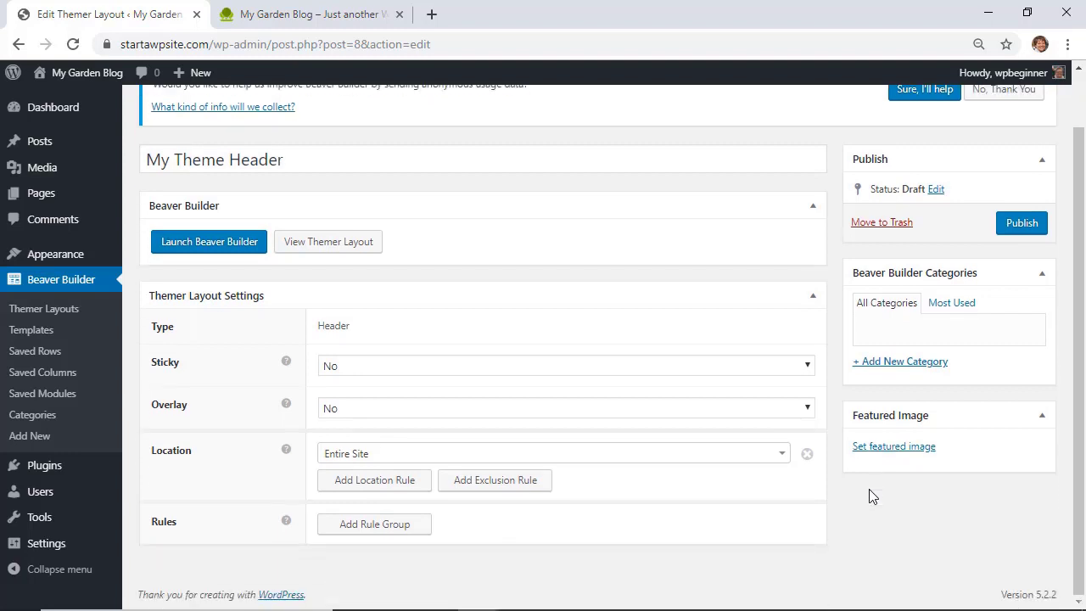
click(213, 248)
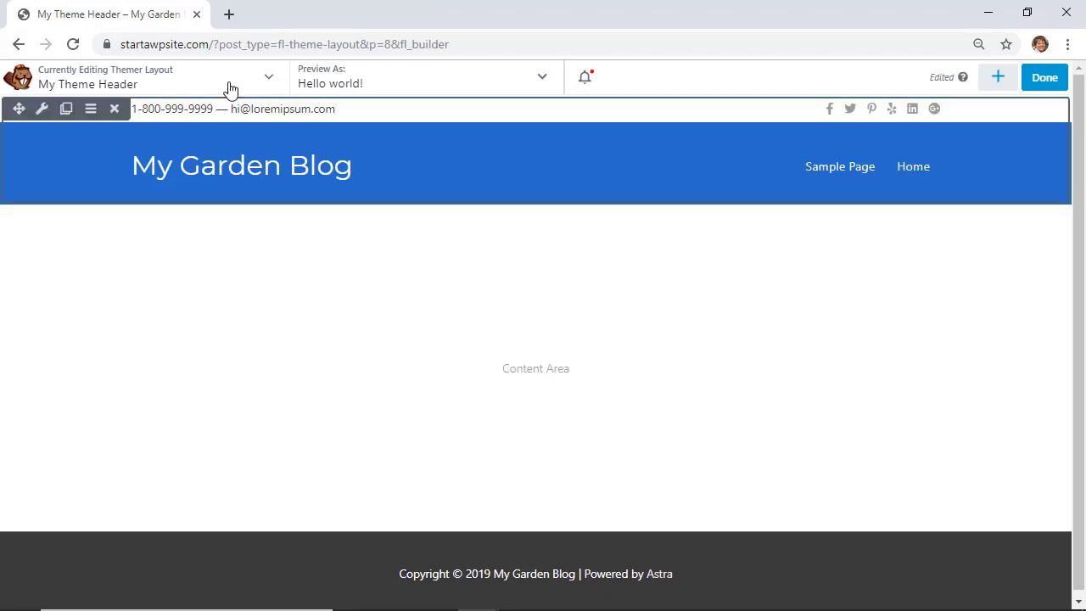
Step: Set the Menu module layout to Horizontal with a Hamburger Icon responsive toggle, and save
click(865, 168)
click(130, 273)
click(107, 309)
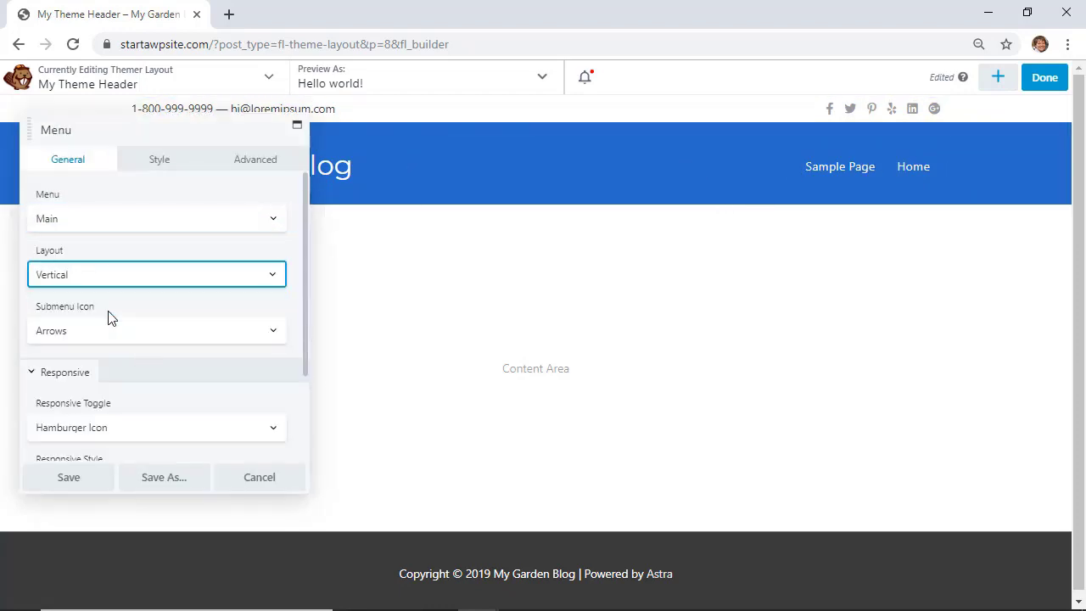
click(129, 271)
click(80, 323)
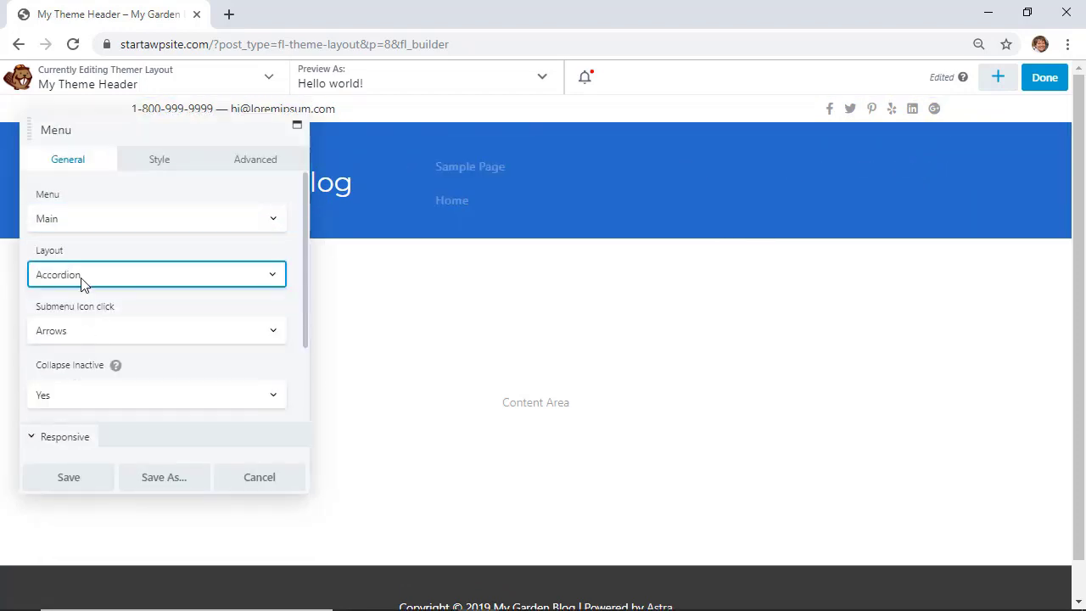
click(80, 280)
click(59, 296)
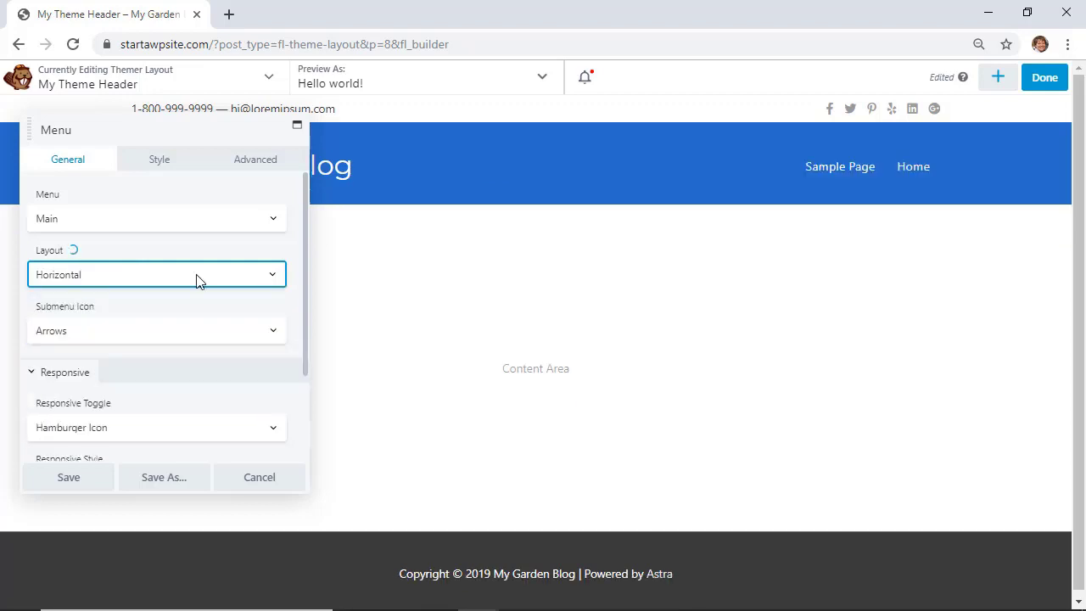
scroll(196, 275, down, 2)
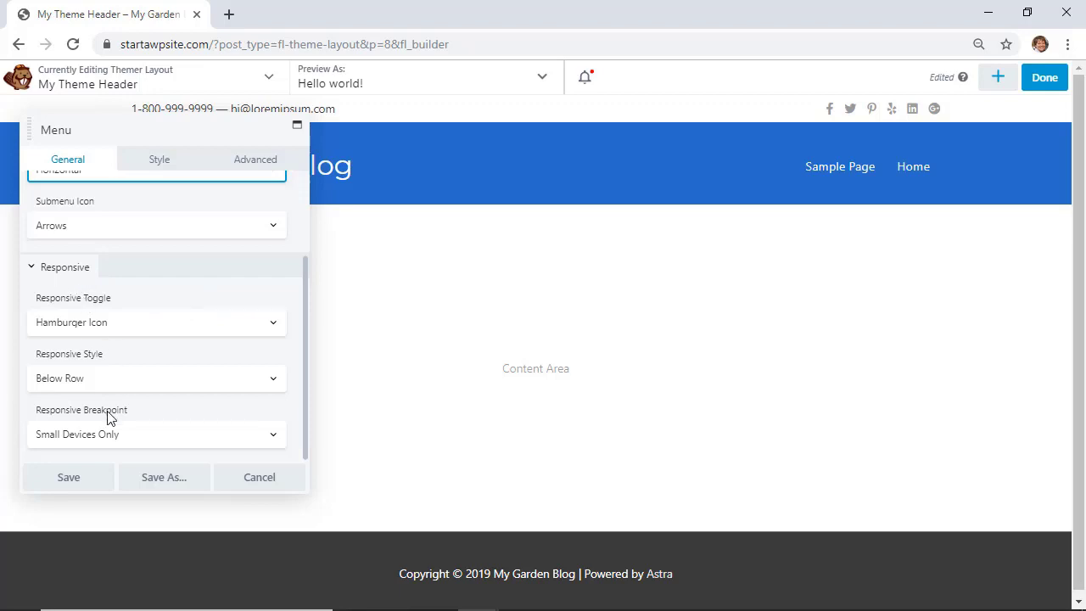
click(91, 330)
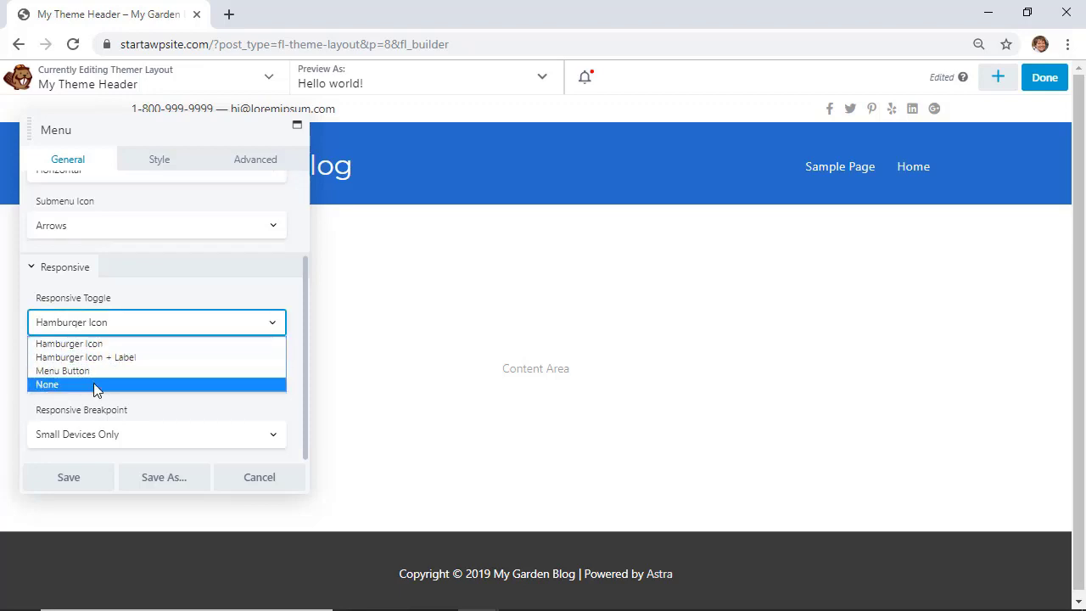
click(96, 344)
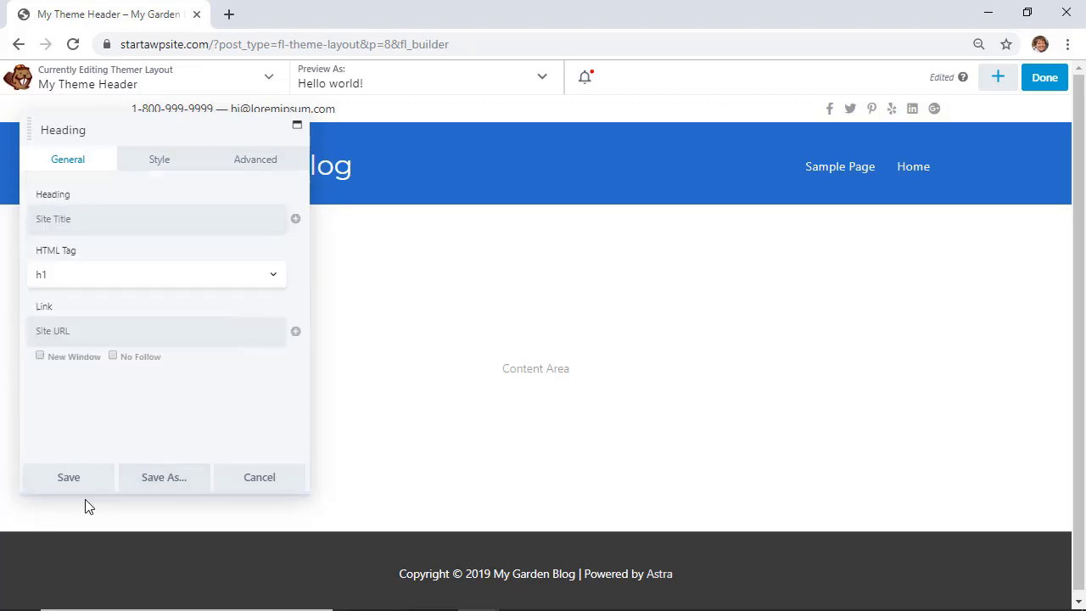
click(73, 485)
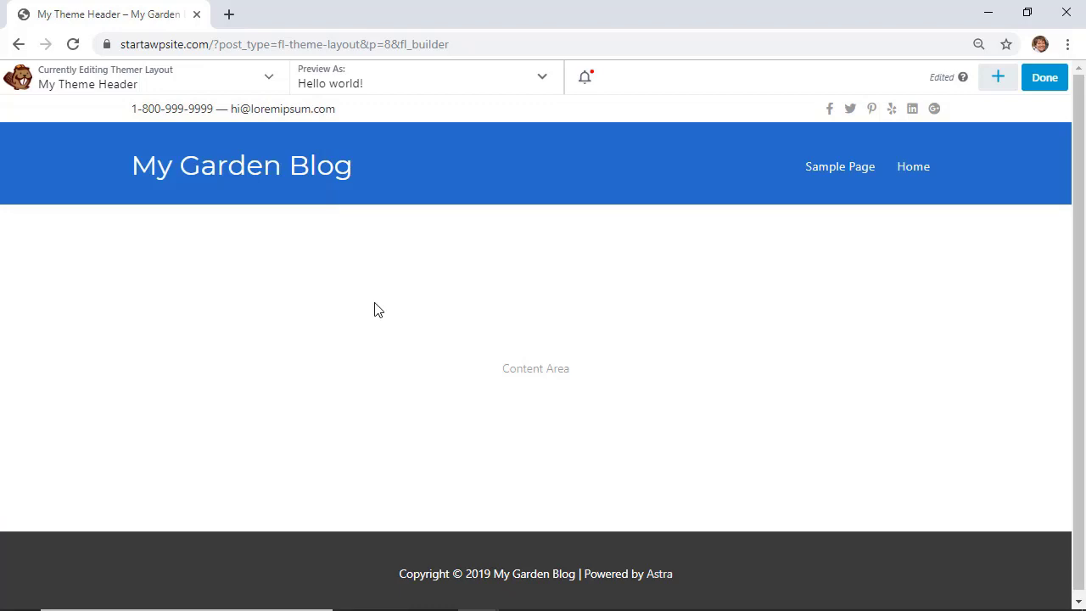
Step: Inspect the site title heading's dynamic field connections and close without changes
click(258, 178)
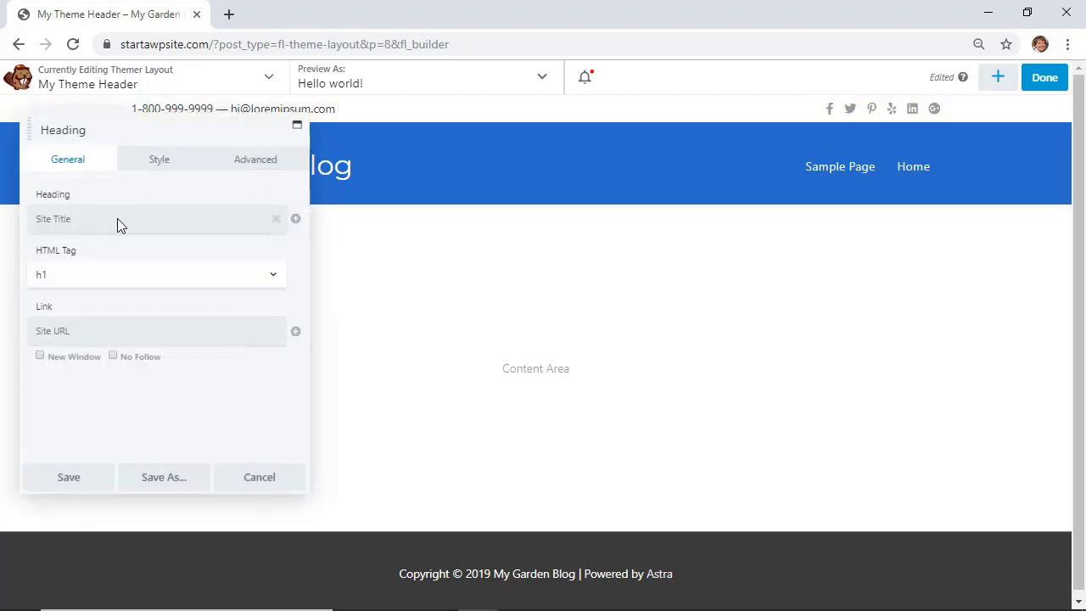
click(294, 220)
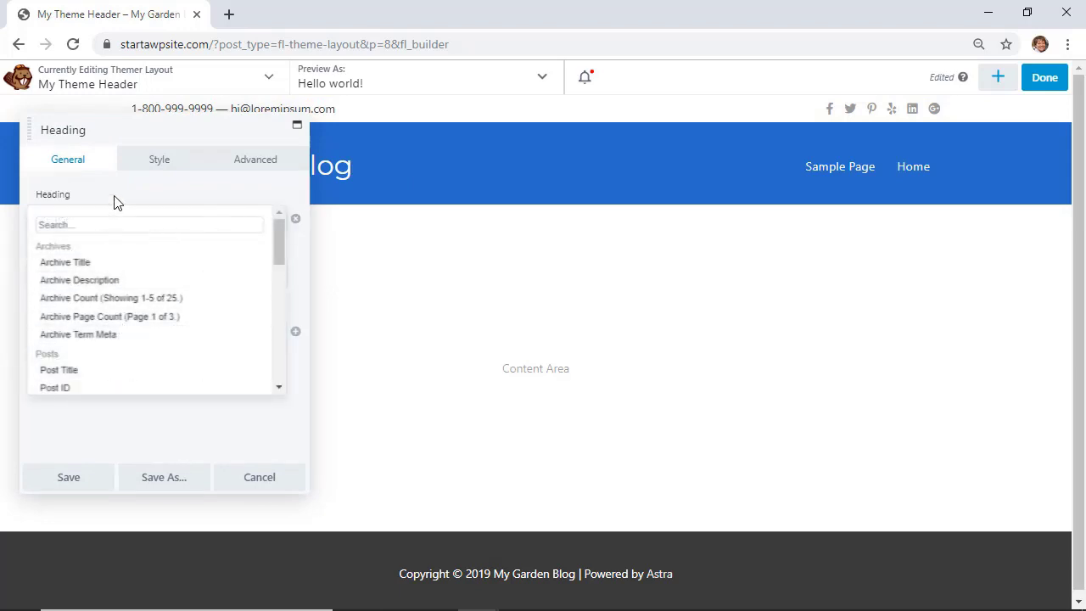
key(Escape)
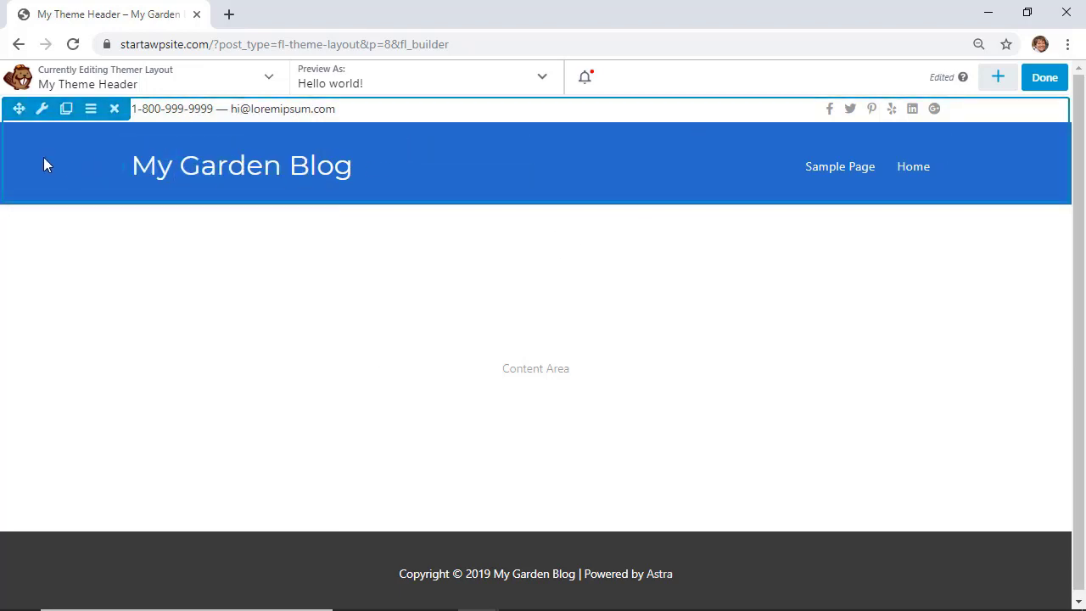
Step: Try a fixed width for the header row, then set it back to Full Width
click(41, 111)
click(146, 228)
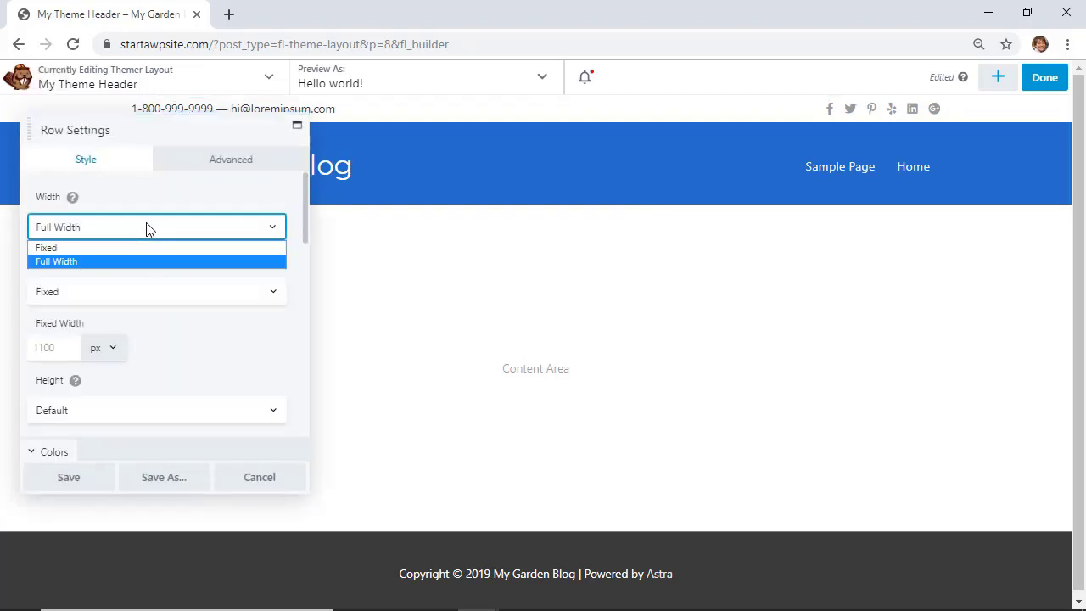
click(145, 246)
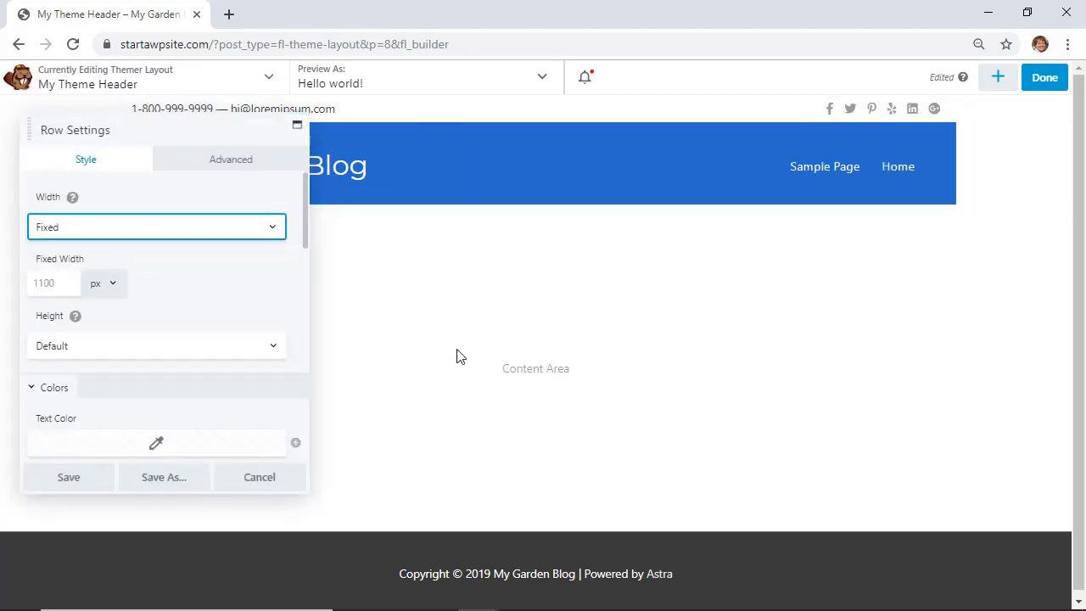
click(92, 230)
click(93, 232)
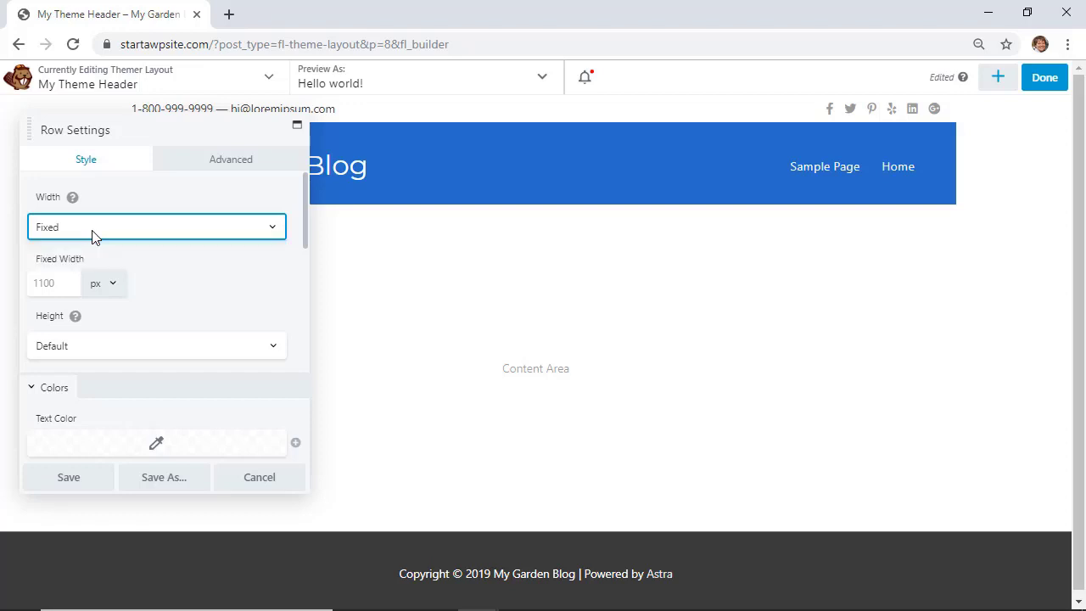
click(60, 283)
mouse_move(37, 314)
mouse_down()
mouse_move(235, 339)
mouse_move(38, 336)
mouse_up()
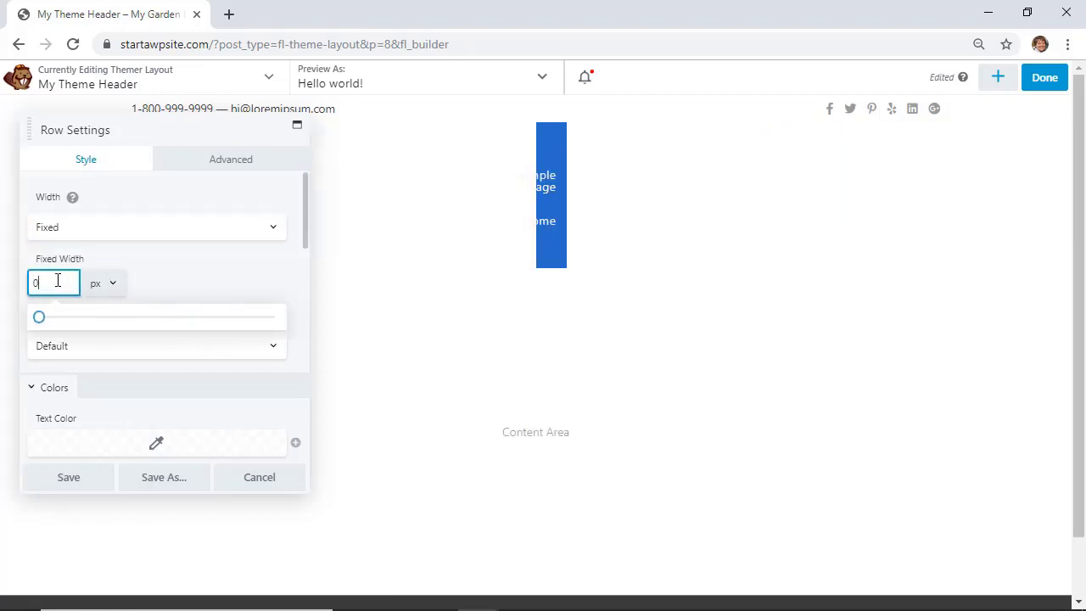
click(192, 281)
click(196, 226)
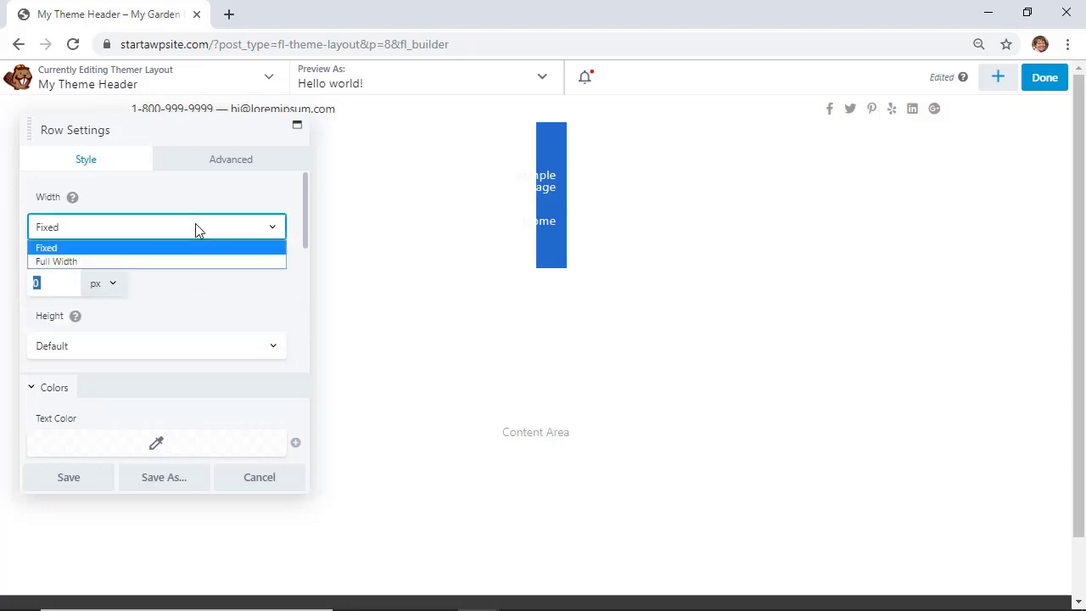
click(181, 262)
scroll(226, 263, down, 3)
scroll(226, 262, up, 2)
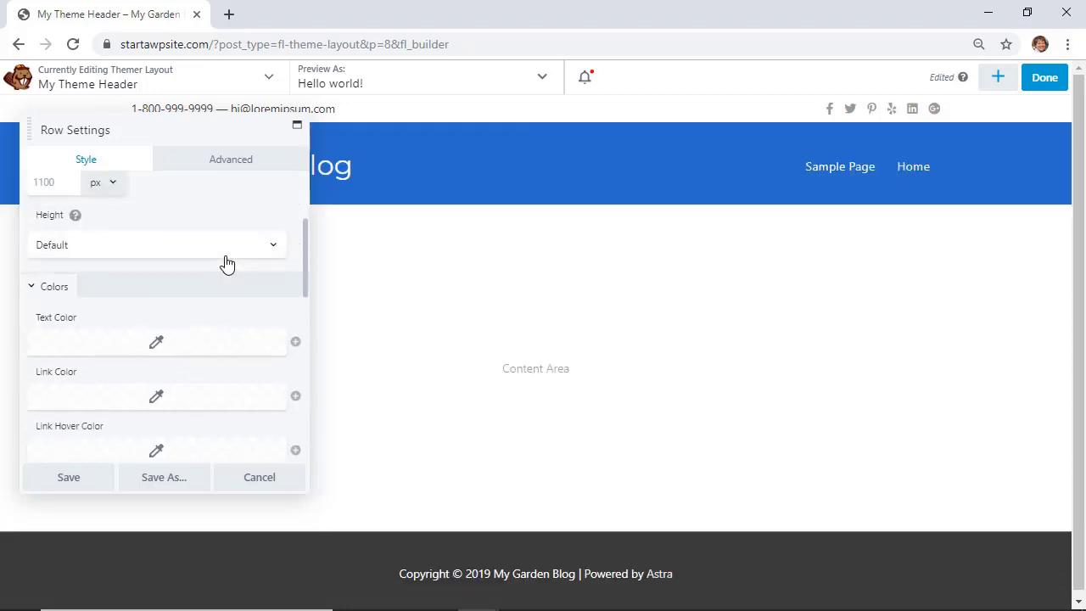
scroll(226, 264, down, 4)
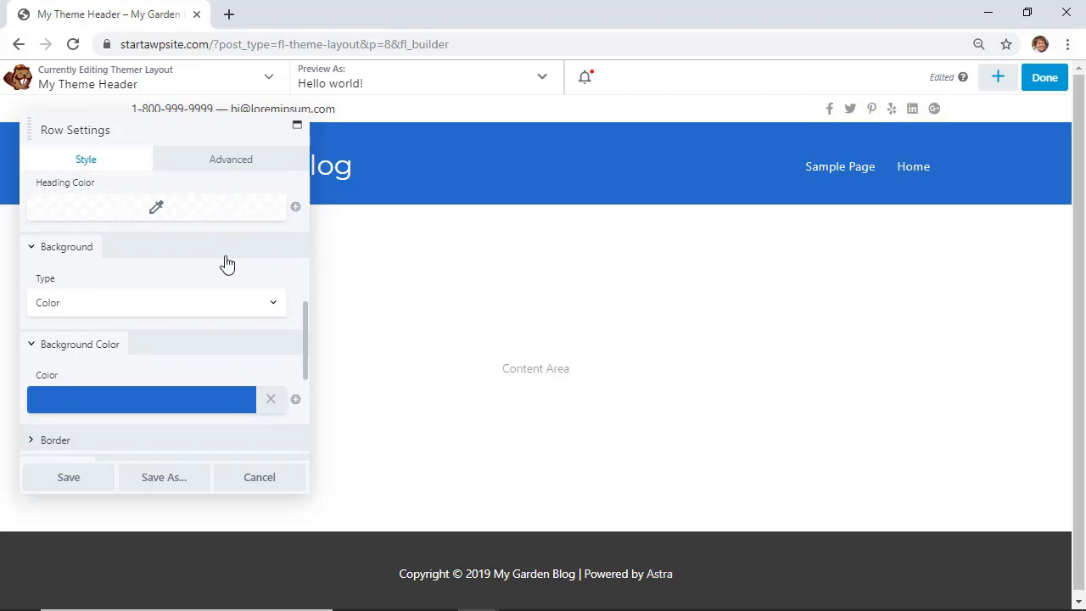
scroll(225, 264, down, 1)
scroll(226, 263, down, 2)
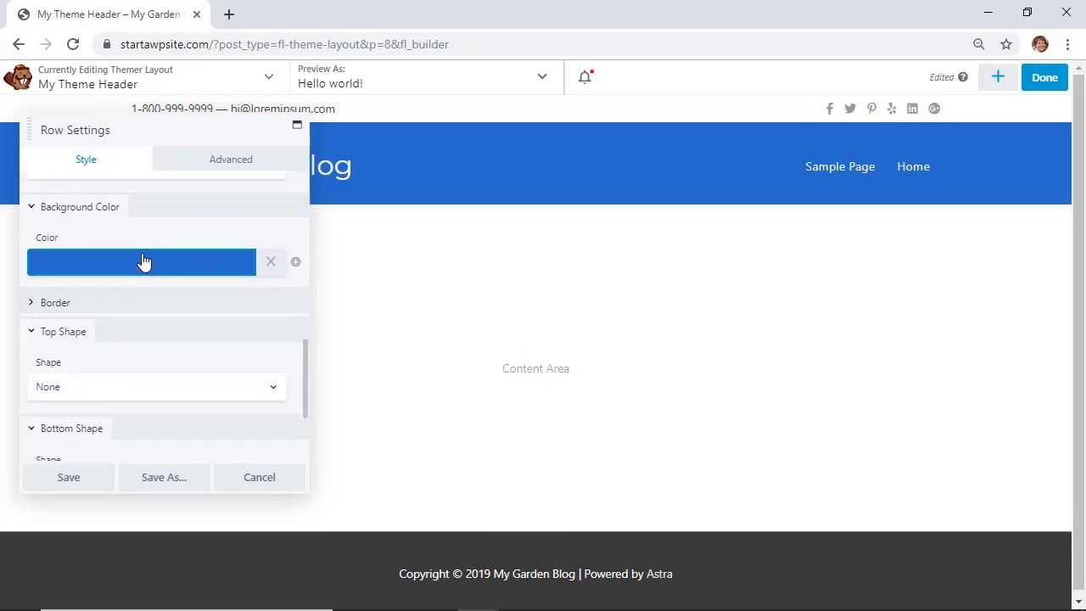
Step: Change the header row background colour to teal #1b7587
click(144, 261)
click(89, 363)
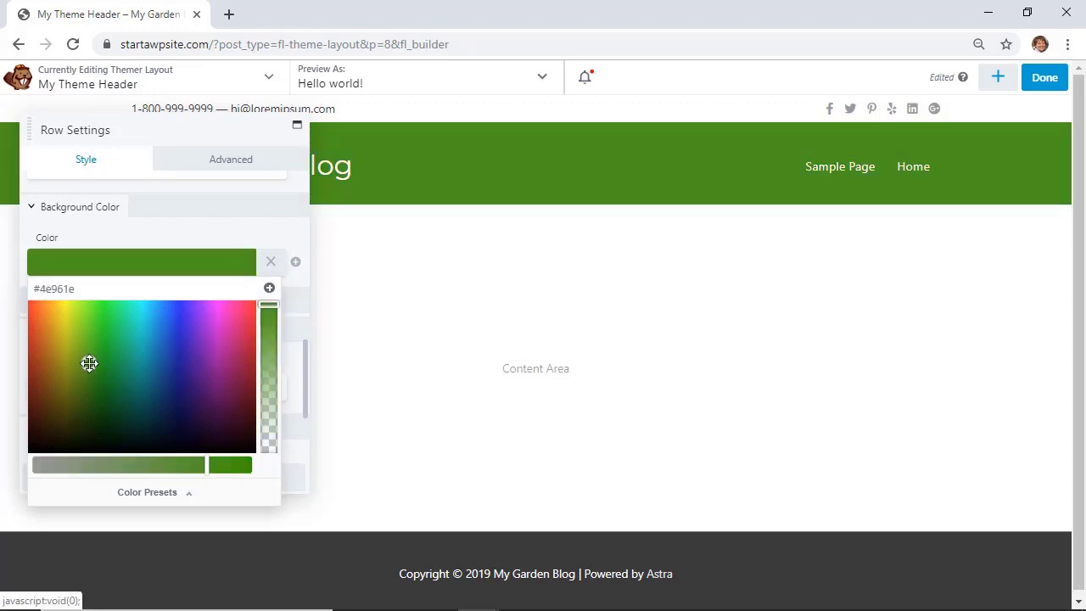
click(213, 374)
click(149, 373)
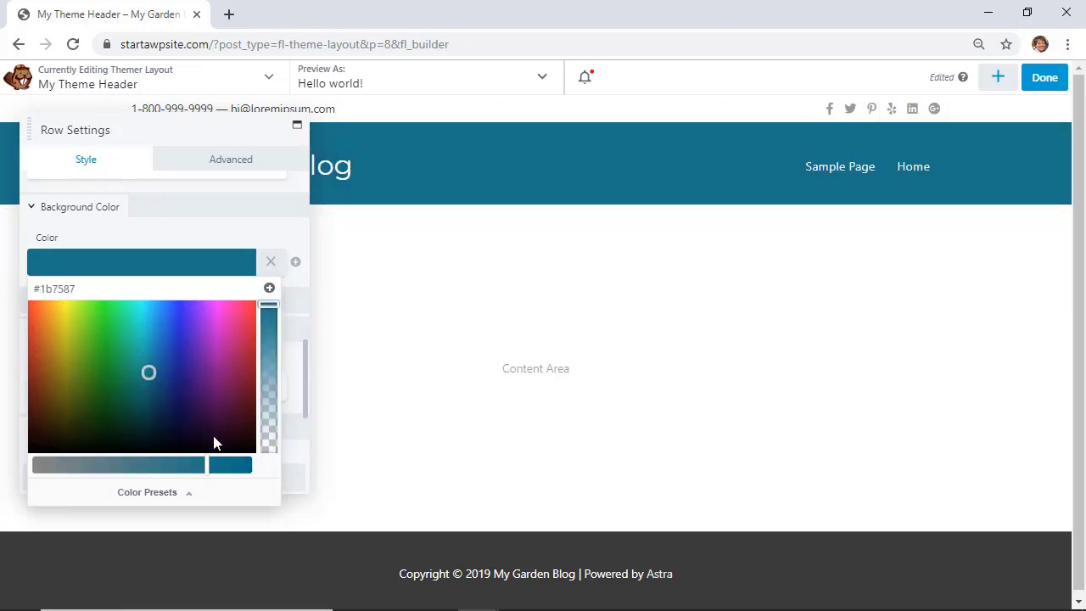
click(214, 231)
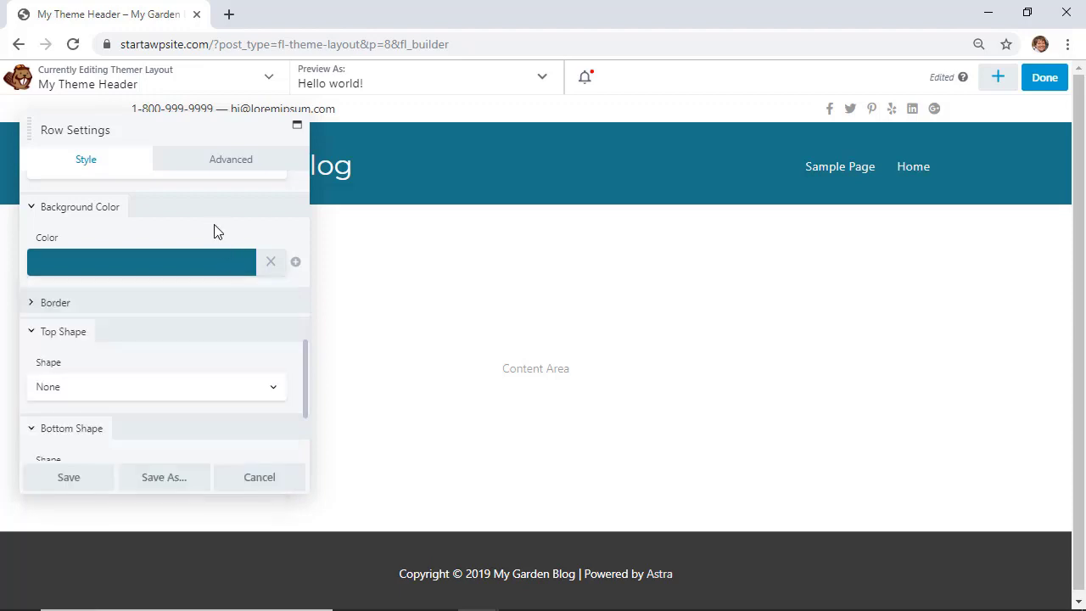
scroll(202, 351, down, 2)
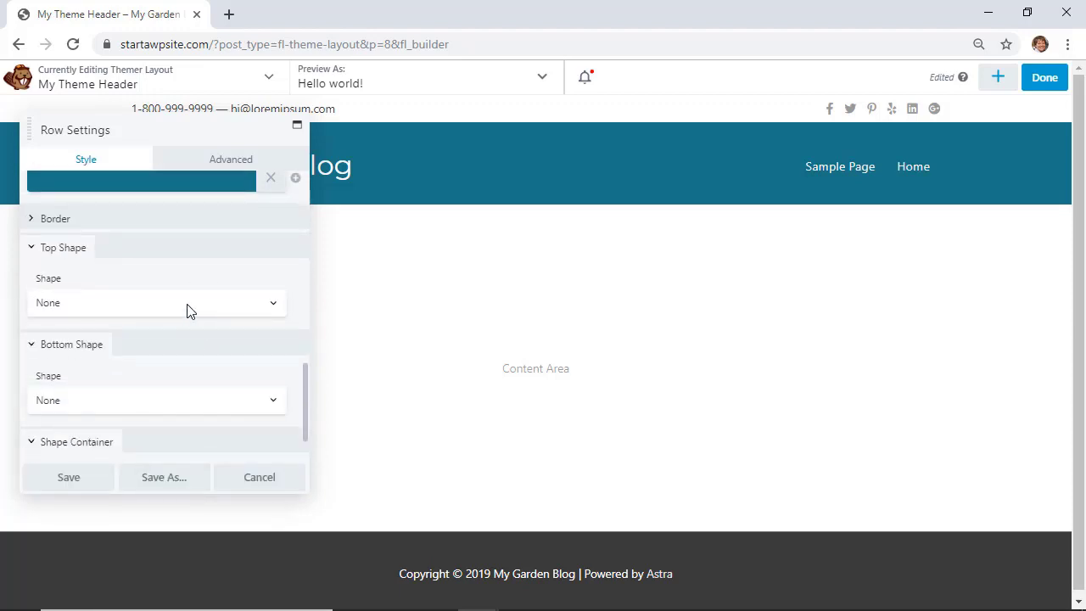
Step: Try Slanted Edge and Circle top shapes on the header row, then set it to None
click(189, 304)
click(177, 330)
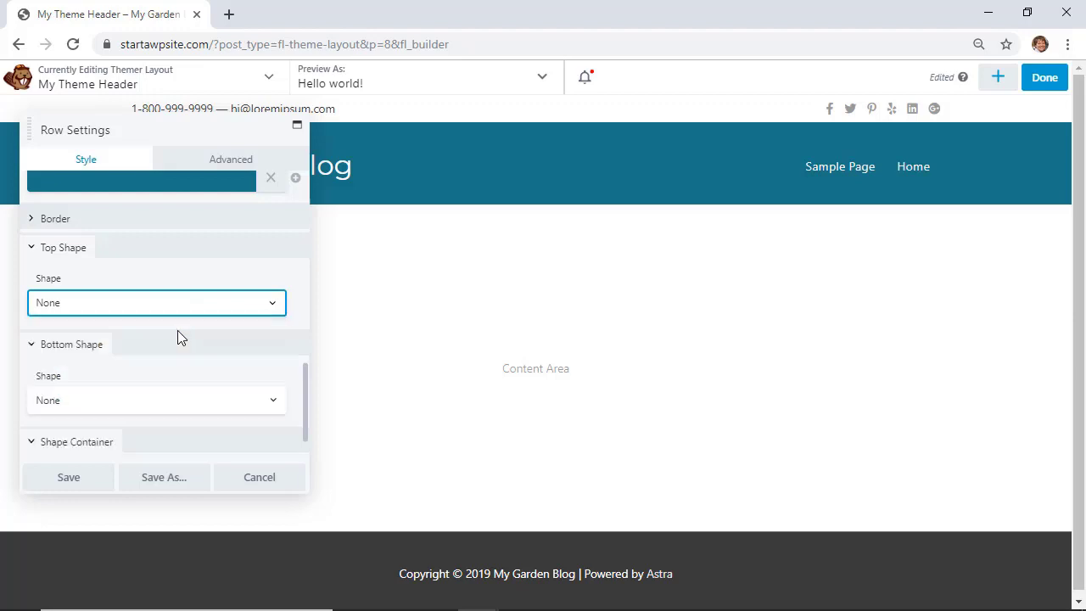
click(177, 301)
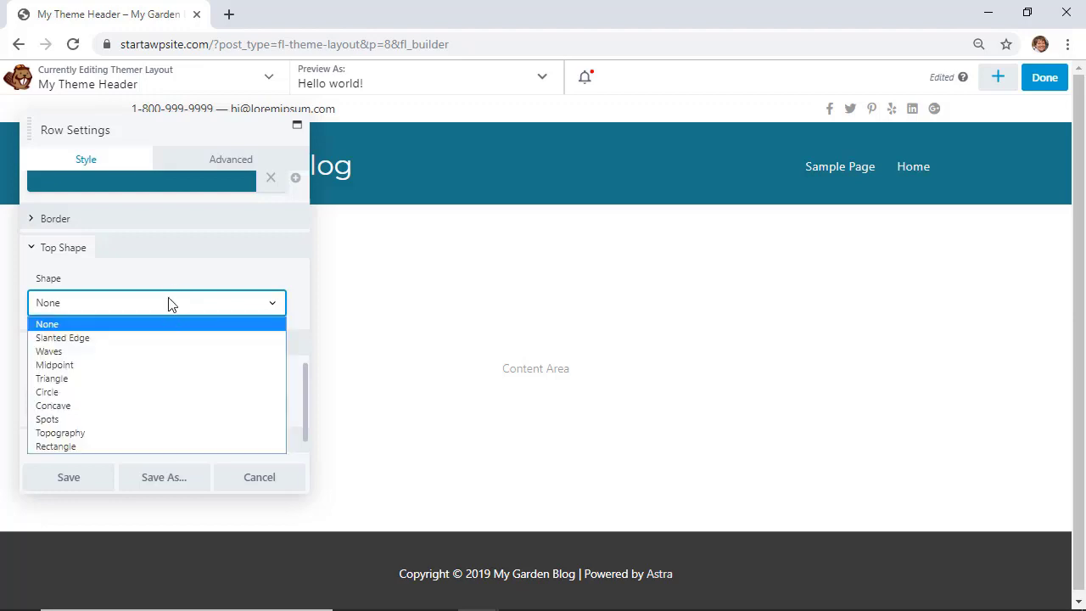
click(143, 338)
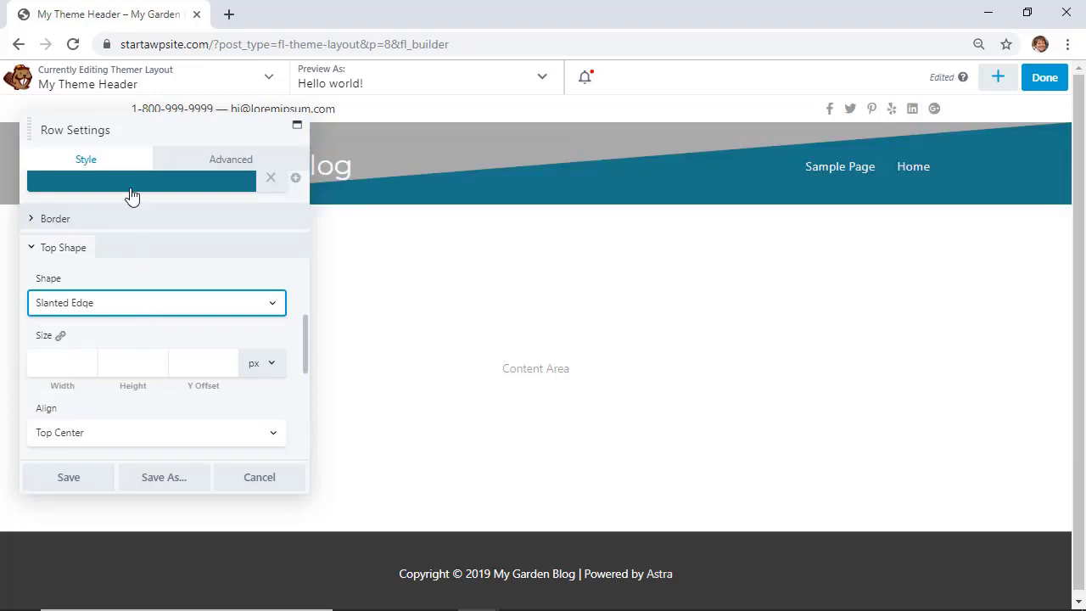
click(156, 302)
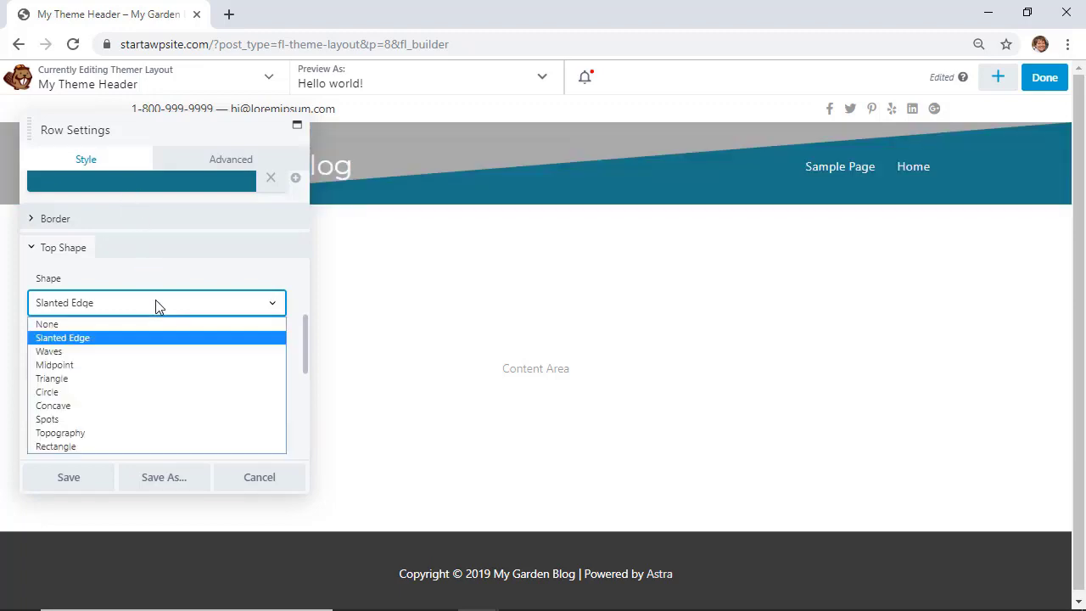
click(117, 393)
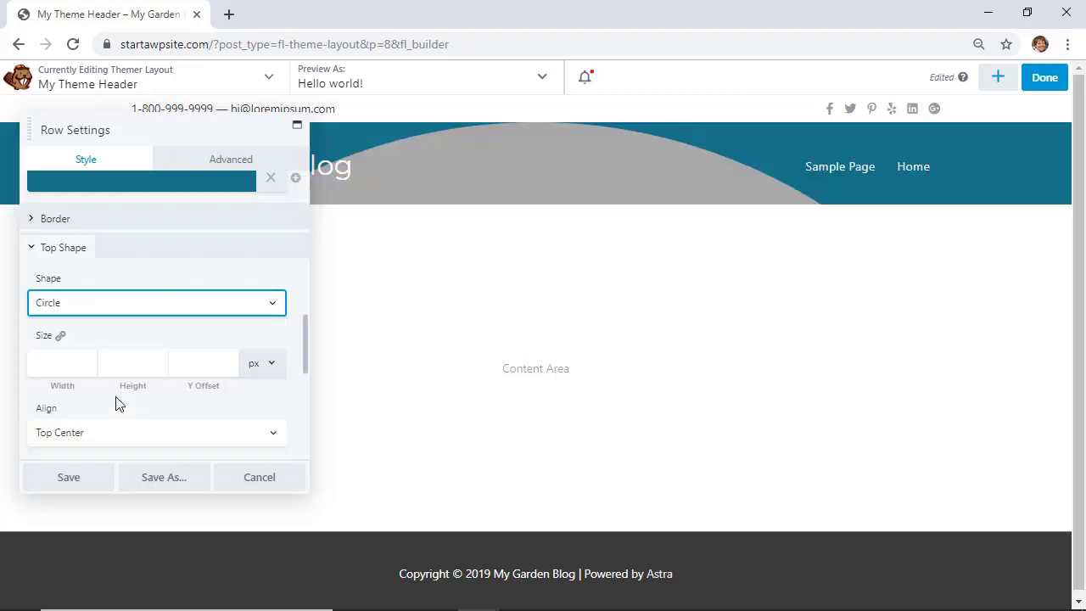
click(111, 311)
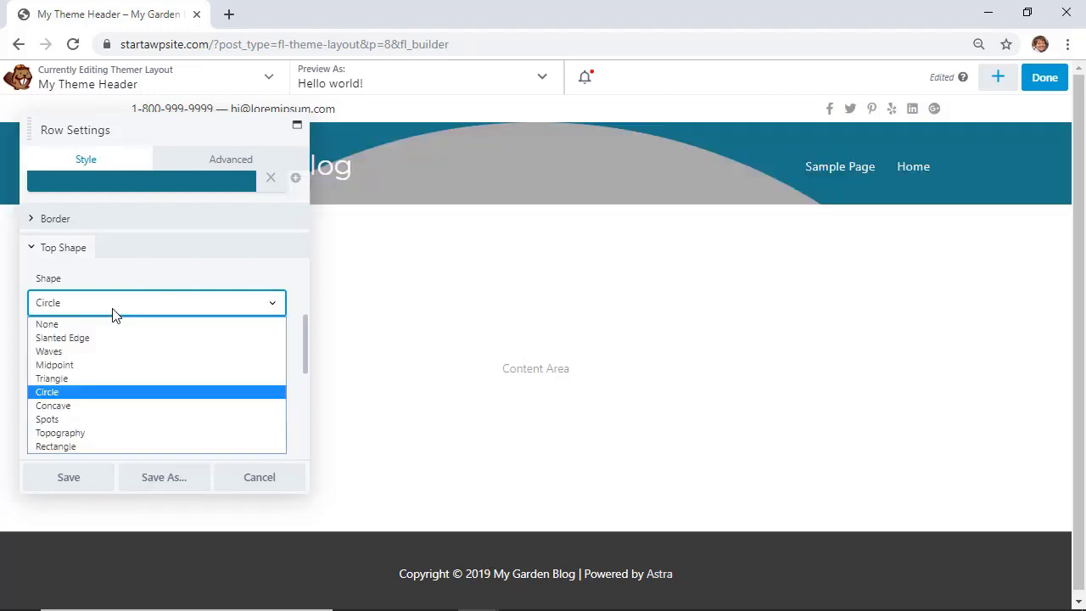
click(111, 326)
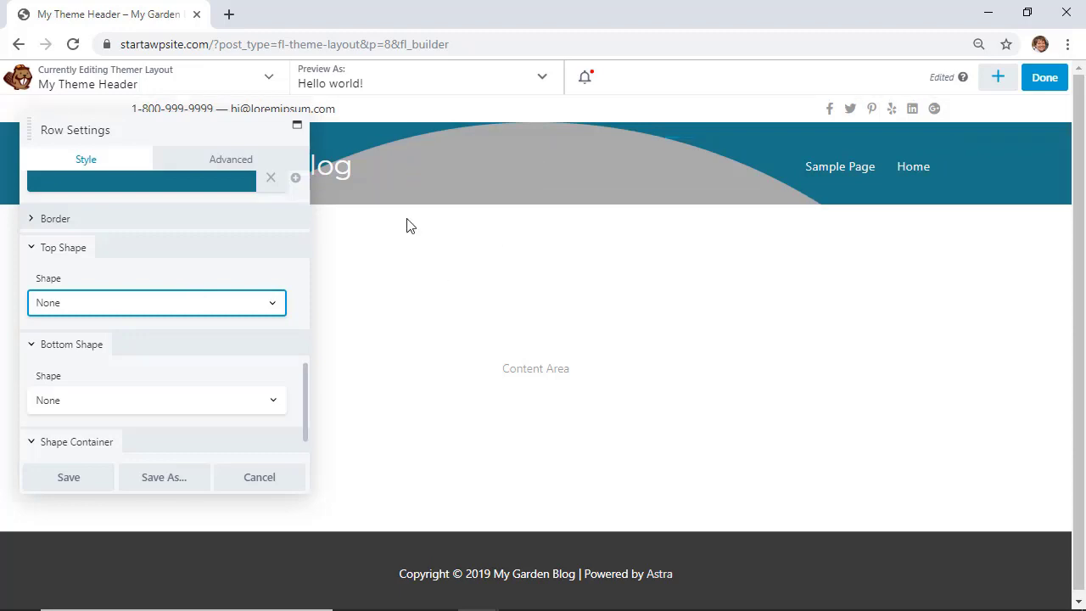
Step: Show the row's Advanced margin, padding and visibility settings
scroll(170, 376, down, 1)
scroll(171, 378, up, 1)
scroll(172, 379, up, 5)
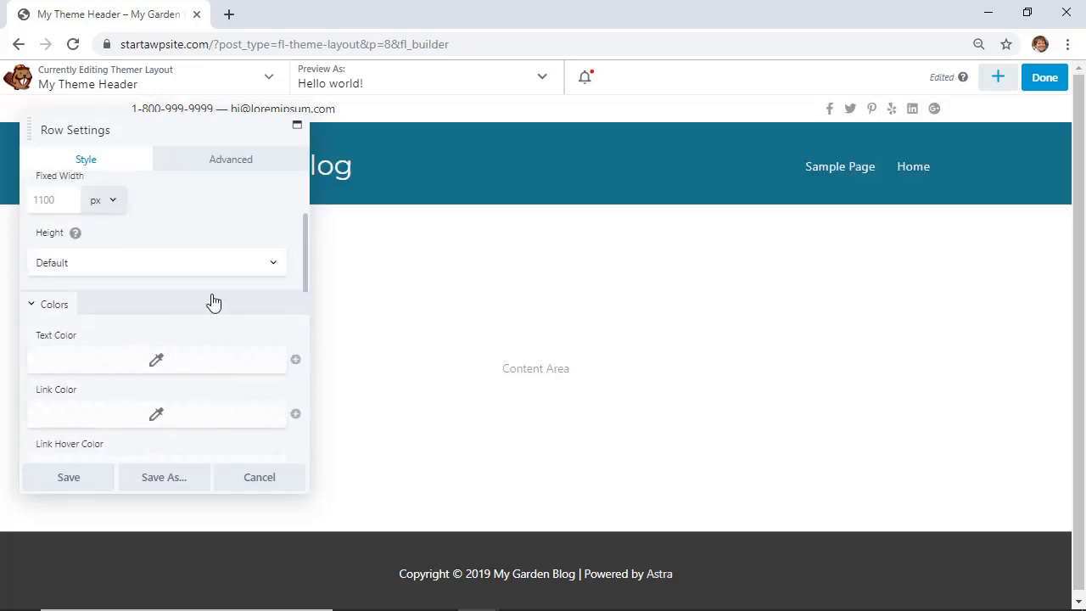
click(217, 169)
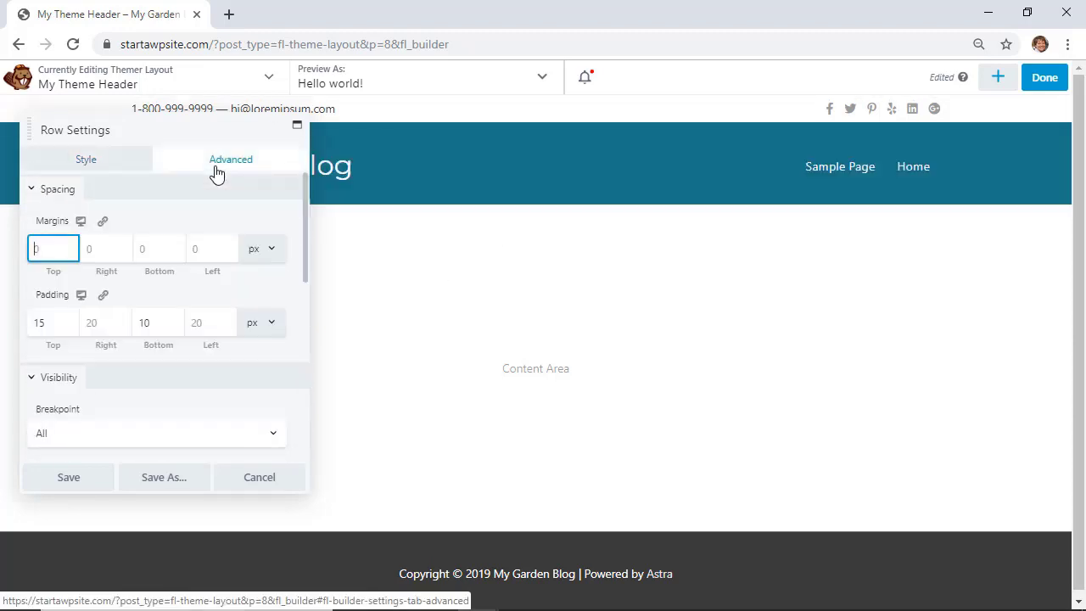
Step: Increase the header row's top padding to 55 px
click(51, 323)
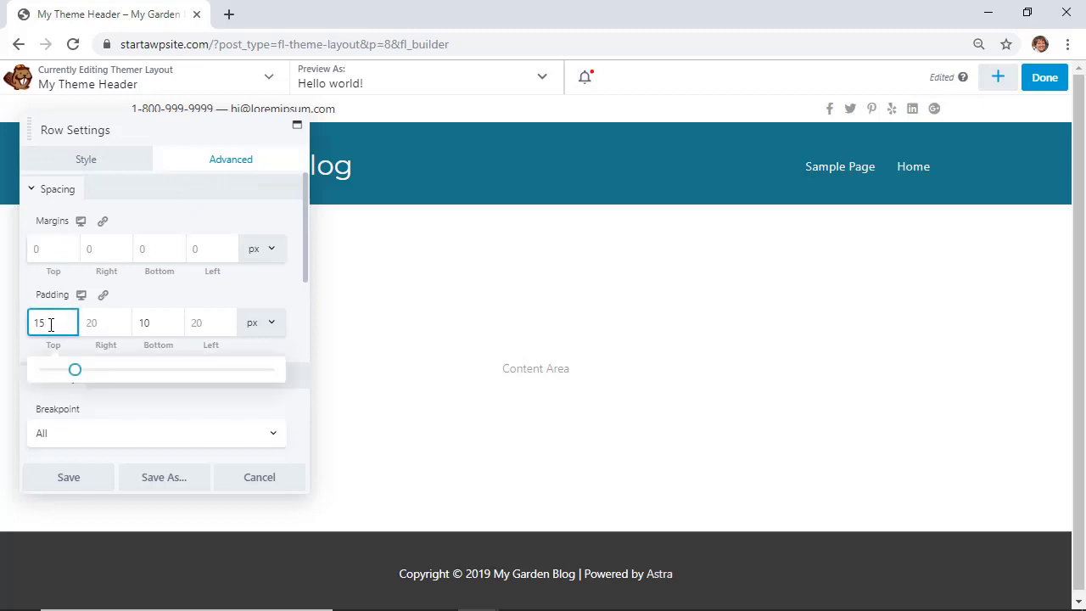
mouse_move(74, 371)
mouse_down()
mouse_move(228, 378)
mouse_move(59, 374)
mouse_move(74, 376)
mouse_up()
scroll(170, 405, down, 2)
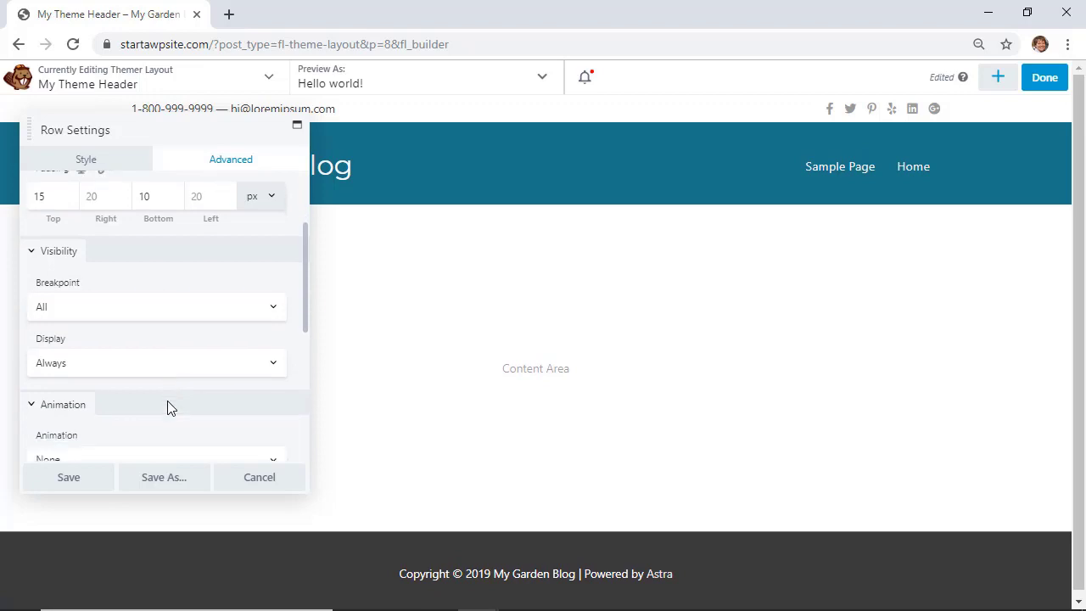
scroll(167, 408, down, 4)
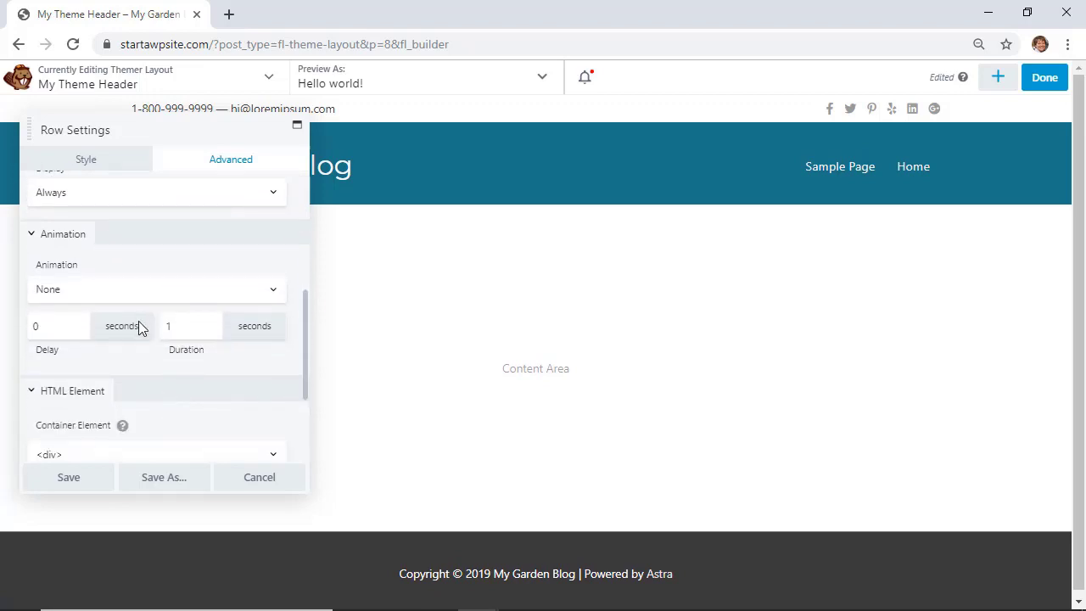
Step: Preview the Fade In animation, set the row animation back to None, and save the row
click(137, 291)
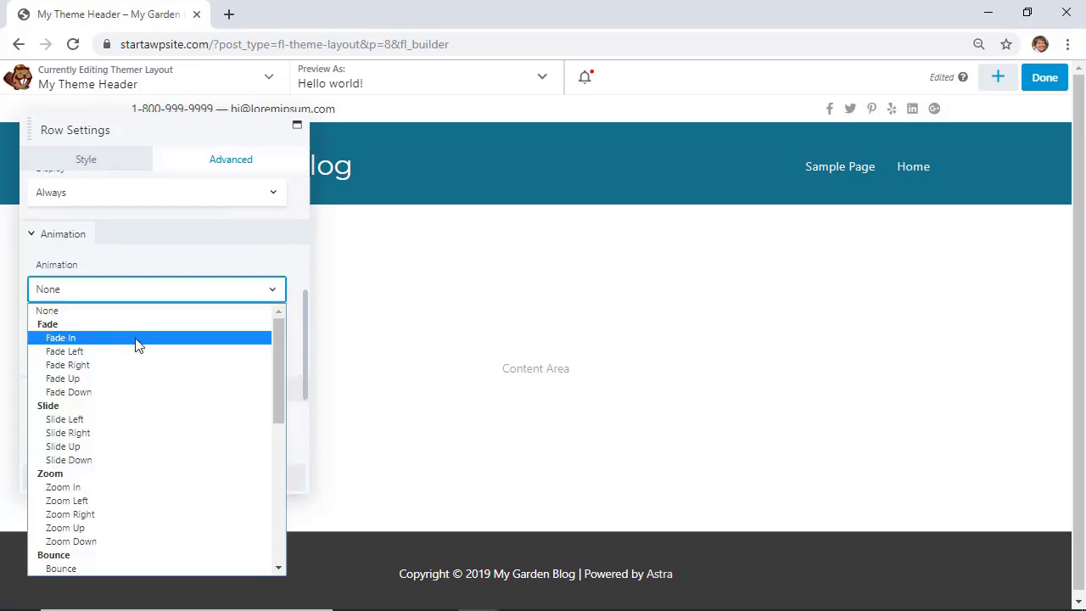
click(138, 345)
click(129, 290)
click(127, 313)
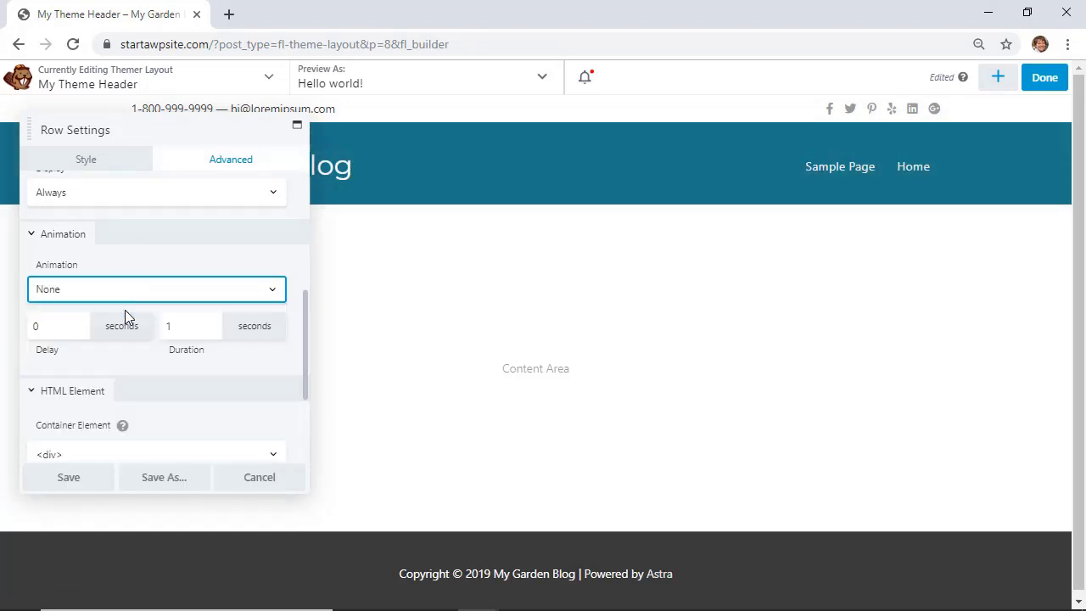
scroll(172, 379, down, 2)
scroll(172, 388, down, 1)
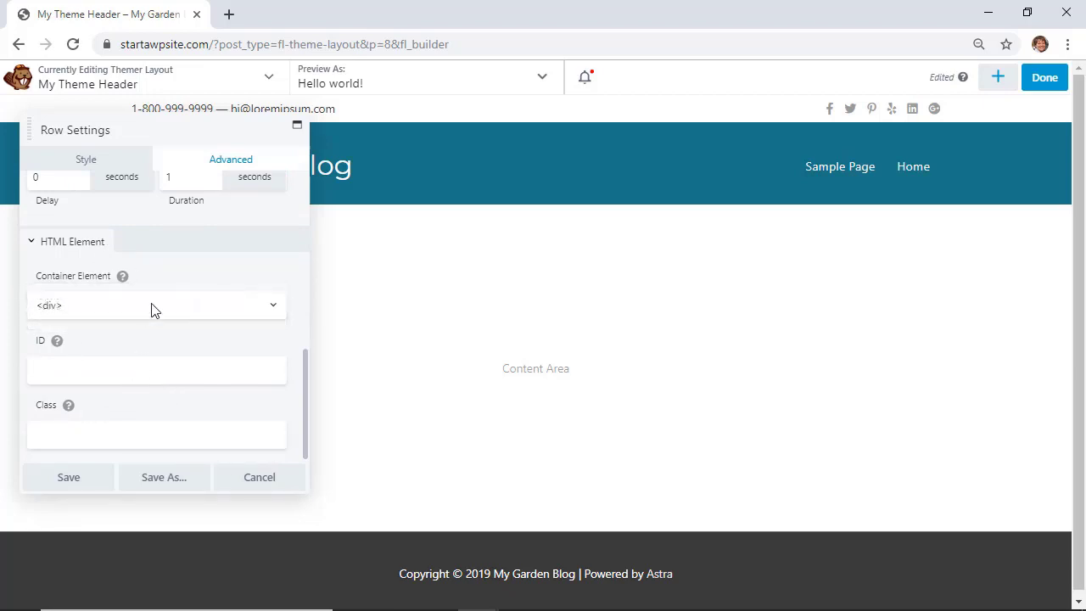
click(68, 480)
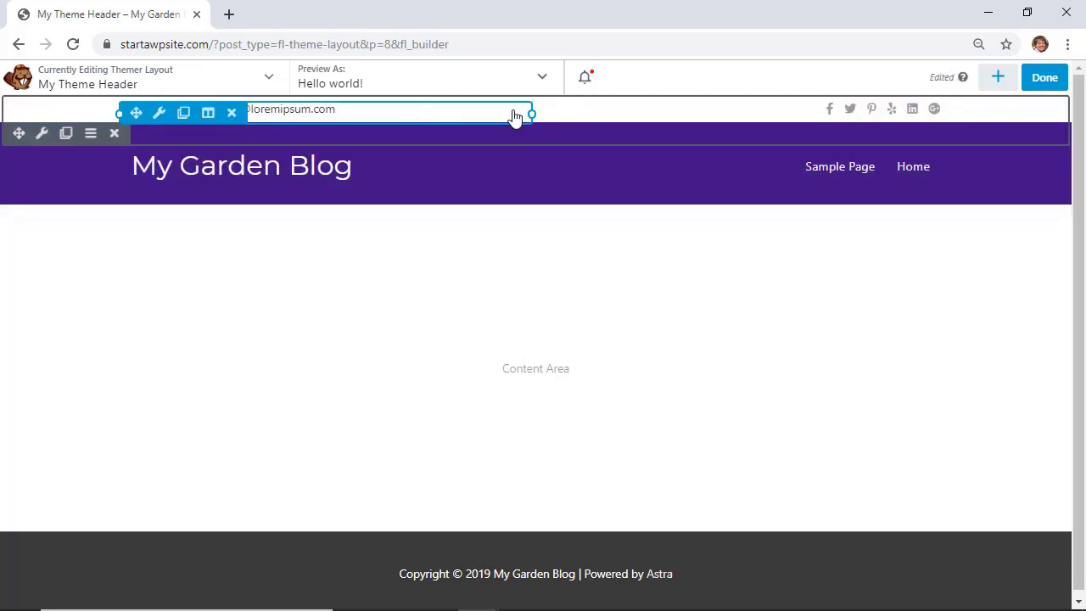
Step: Delete the top contact-info row and publish the My Theme Header layout
click(113, 133)
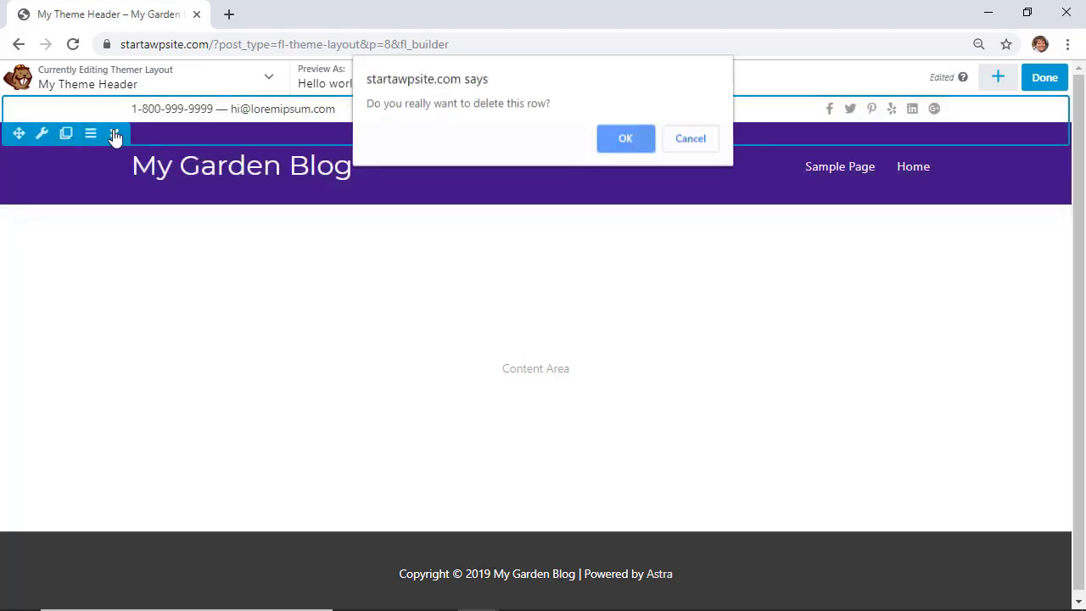
click(619, 140)
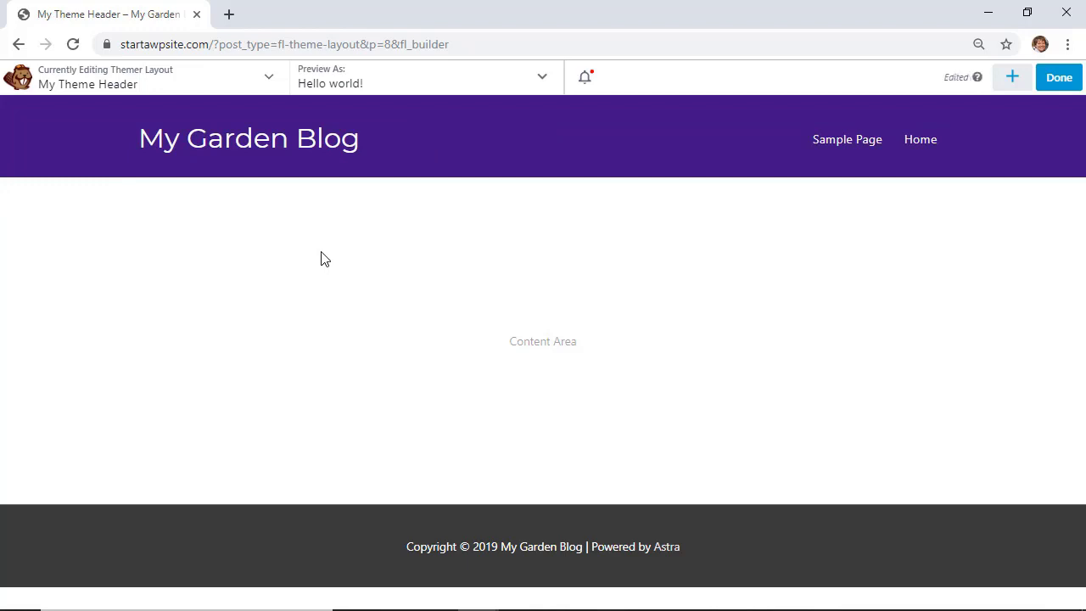
click(1060, 85)
click(989, 79)
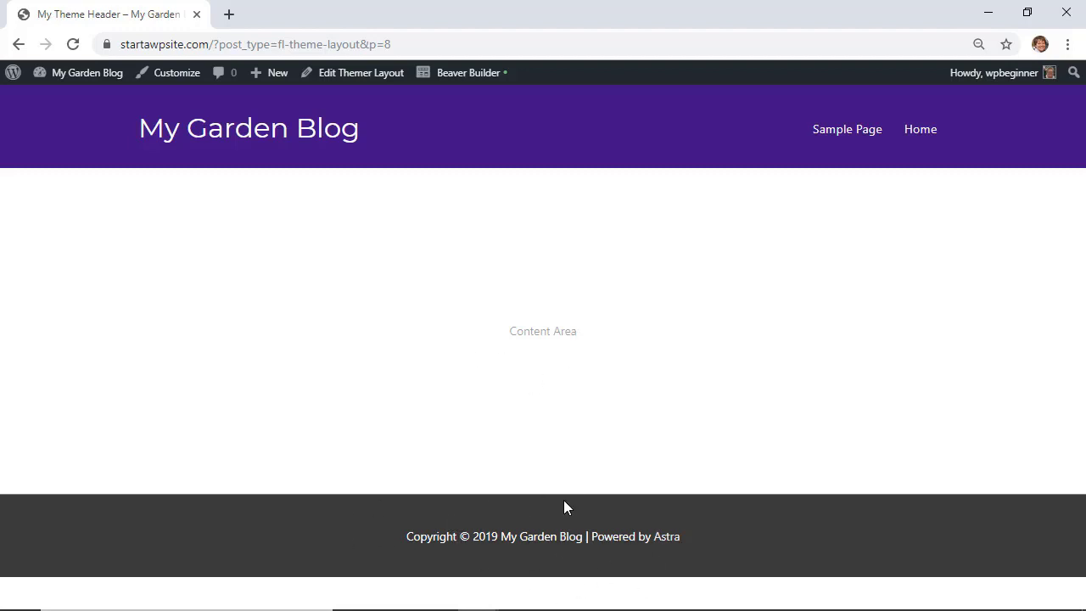
Step: Add a Beaver Builder layout titled My Footer Area with type Themer Layout and layout Footer
mouse_move(73, 75)
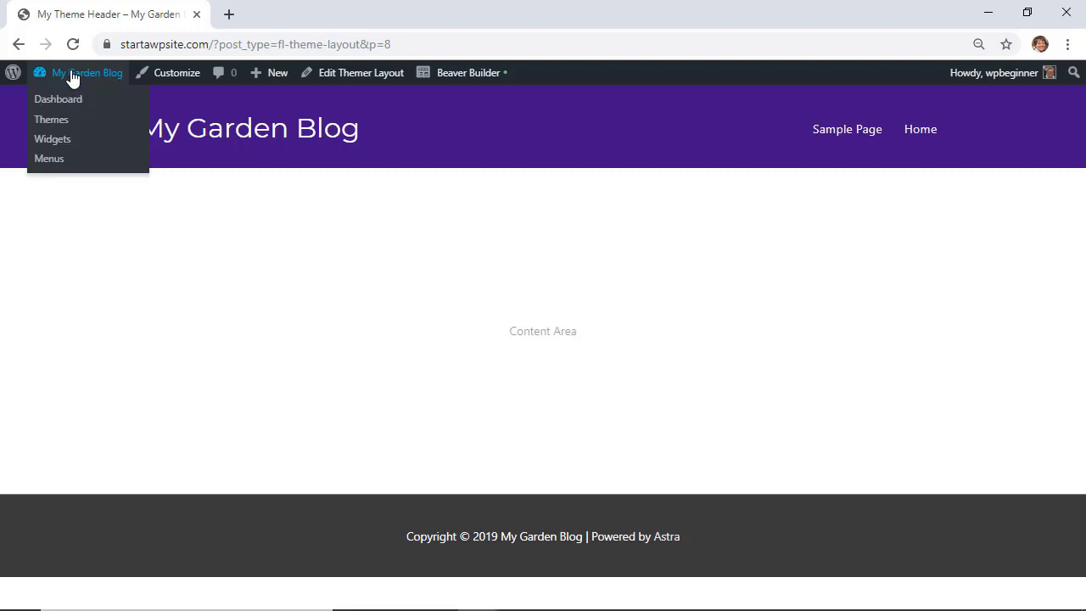
click(57, 102)
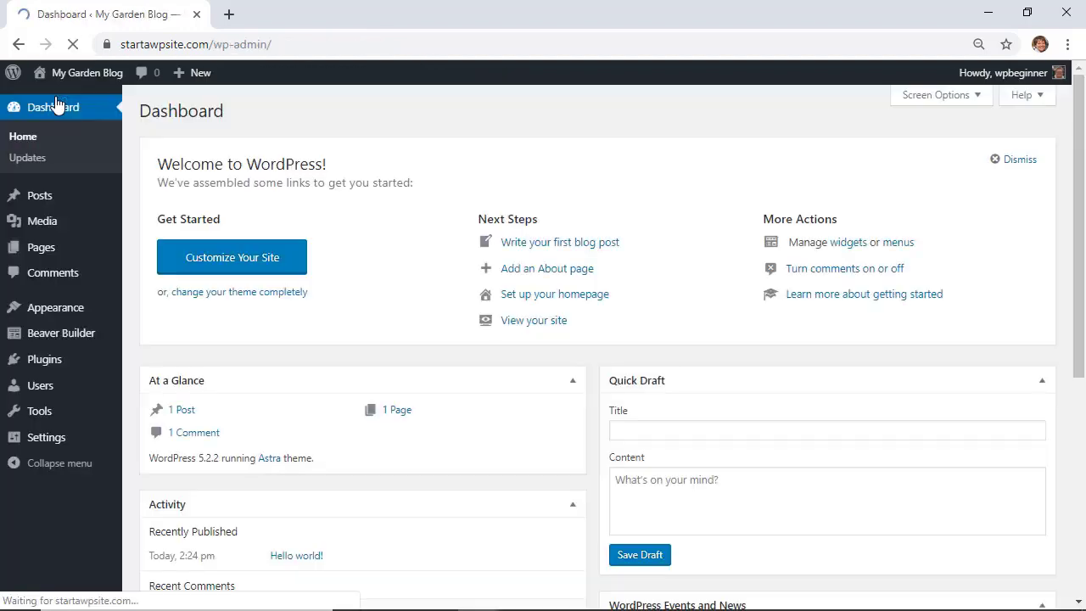
click(70, 334)
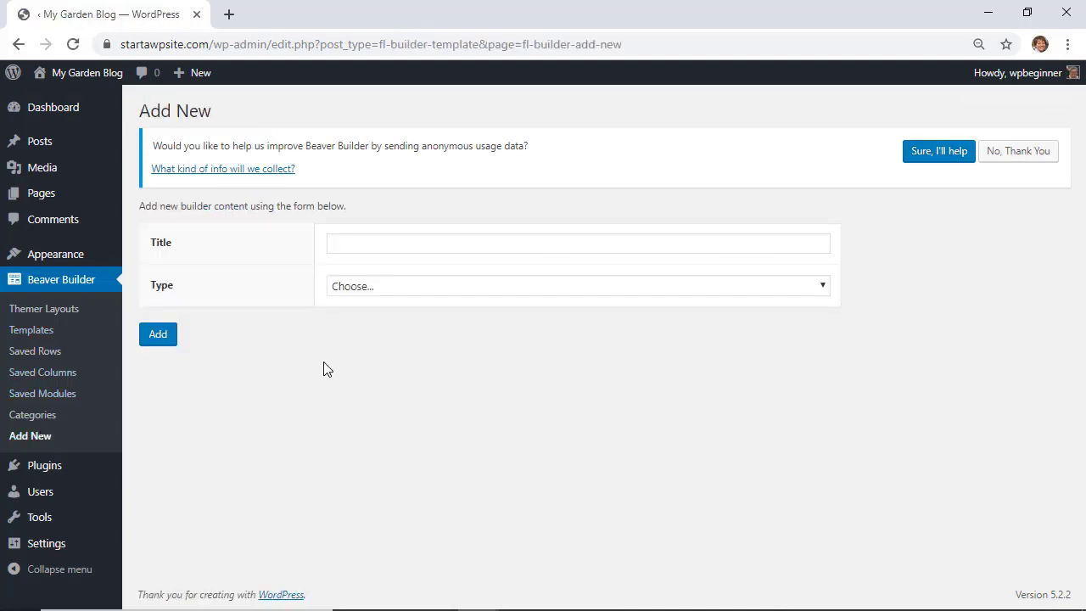
click(378, 245)
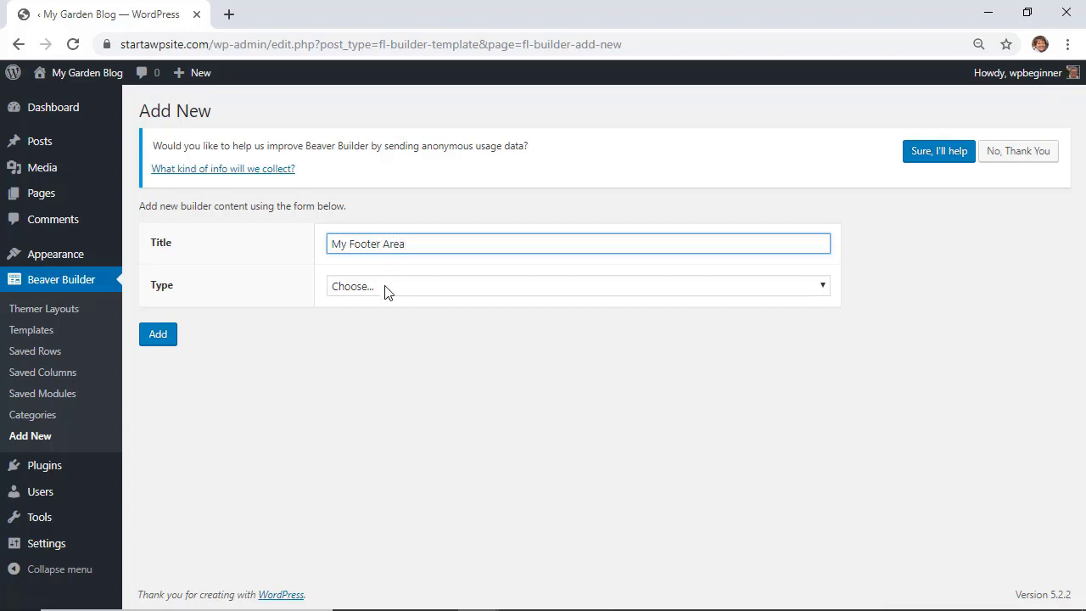
click(386, 289)
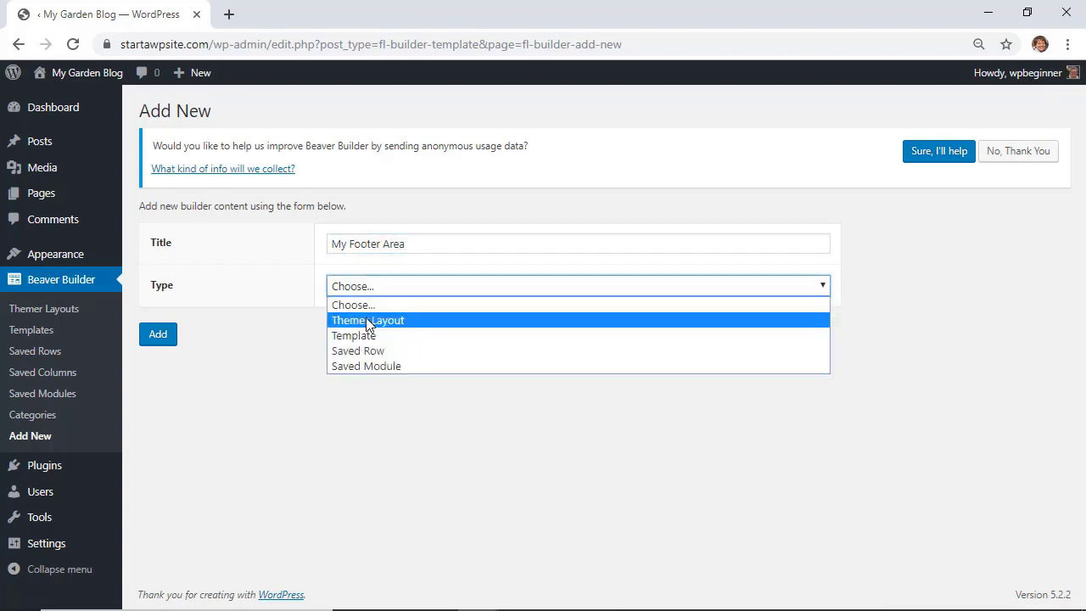
click(368, 321)
click(393, 337)
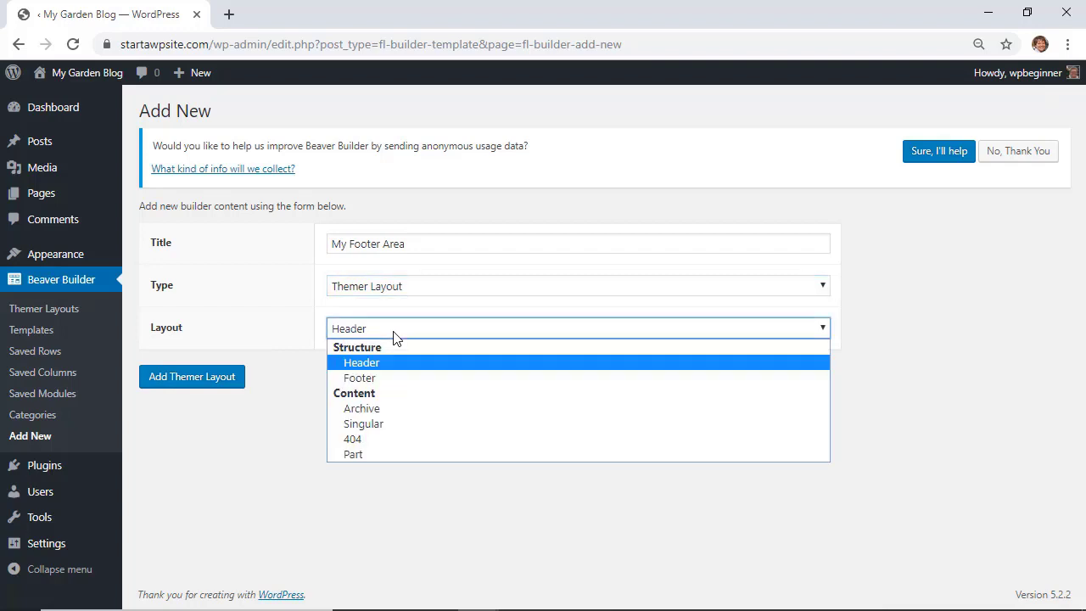
click(359, 381)
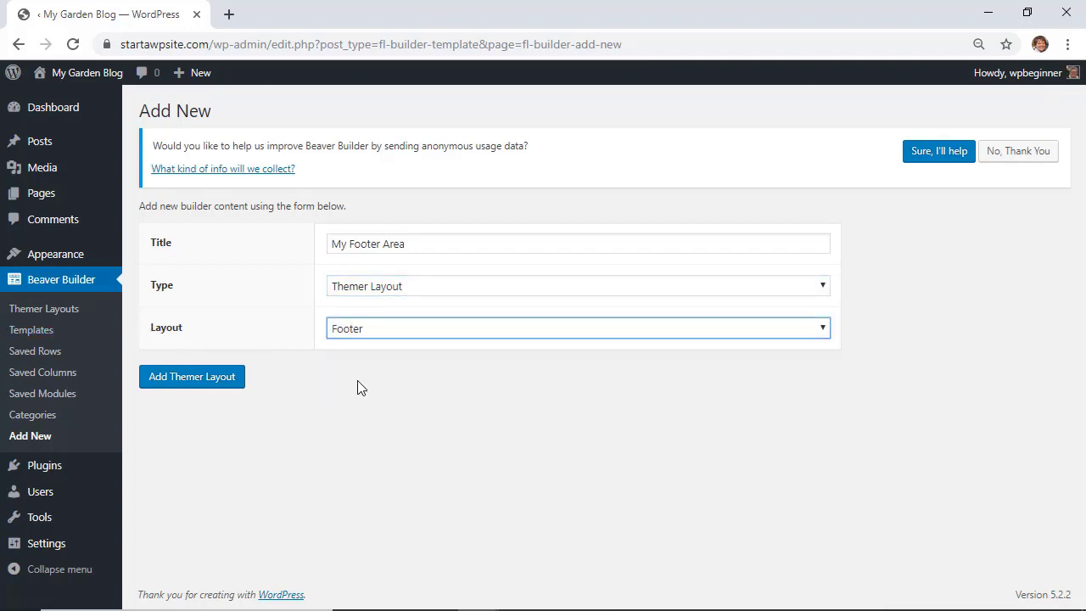
click(212, 382)
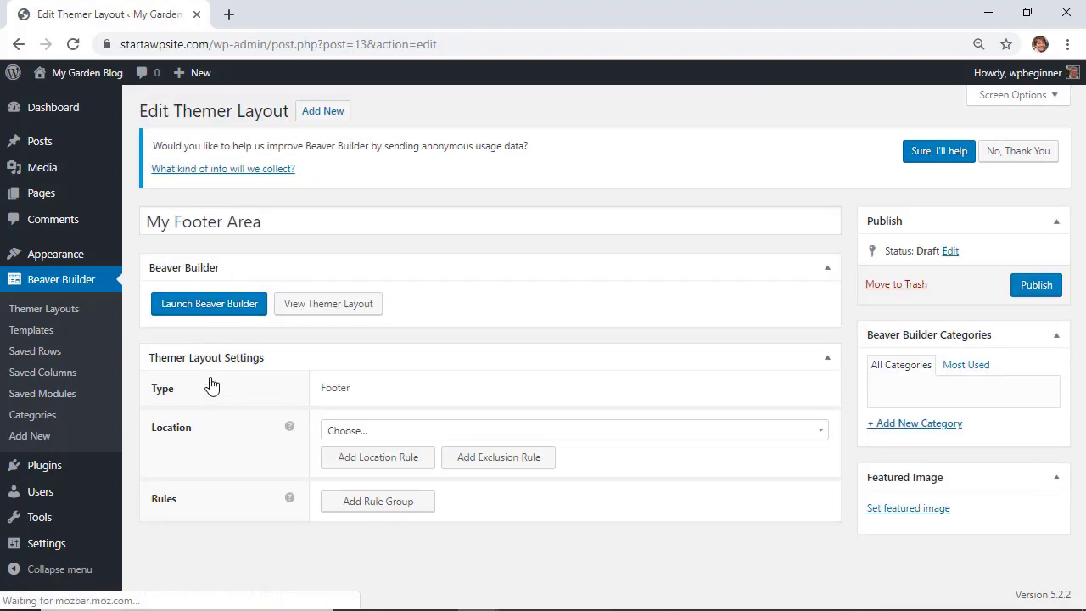
Step: Set the footer layout's location to Entire Site, publish it, and launch Beaver Builder
click(360, 435)
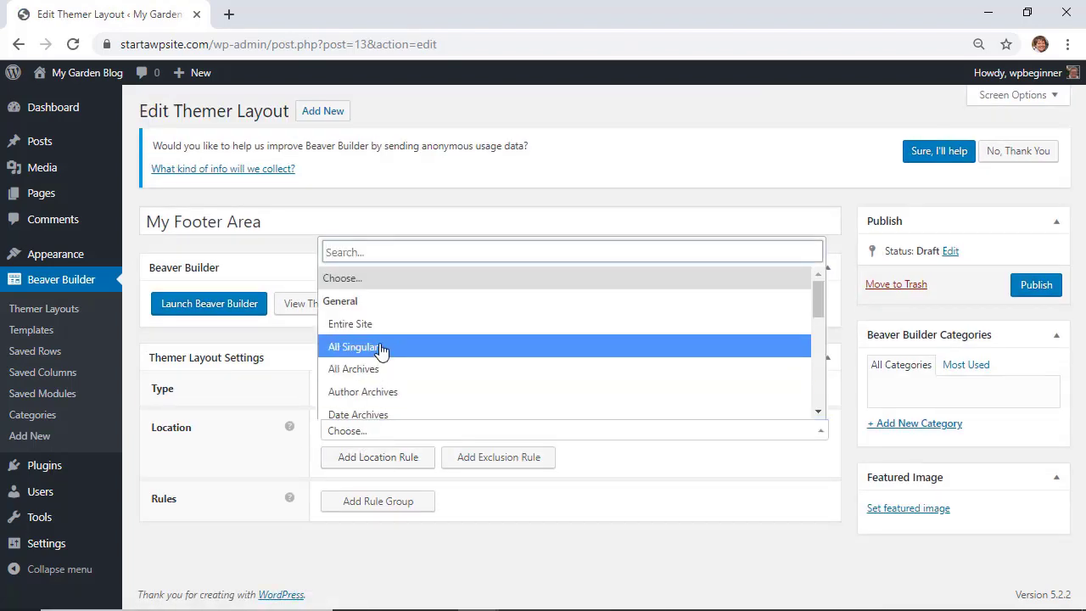
click(352, 324)
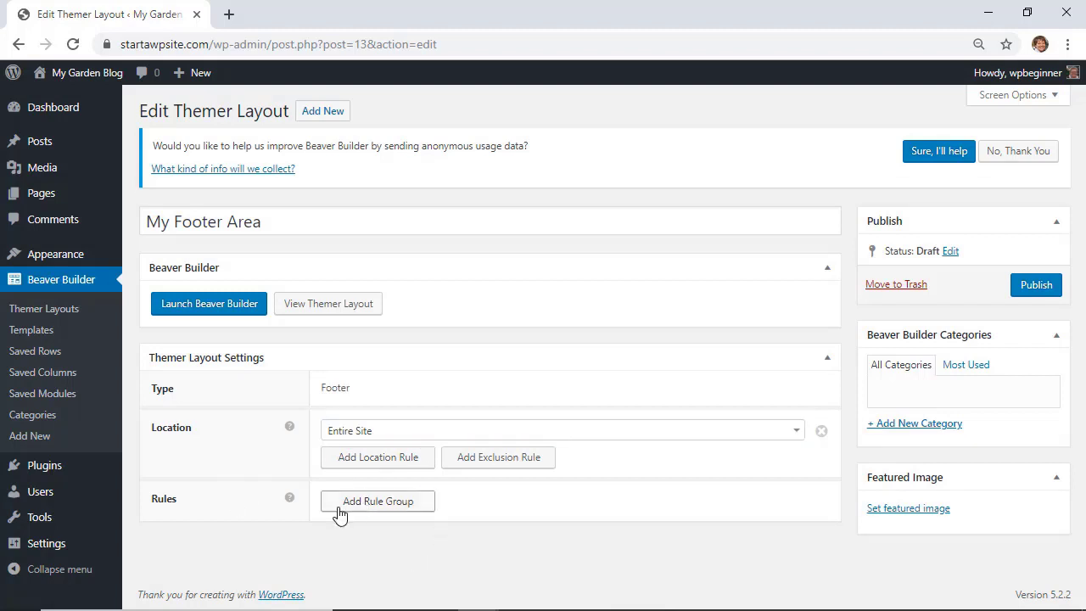
click(1029, 286)
click(207, 315)
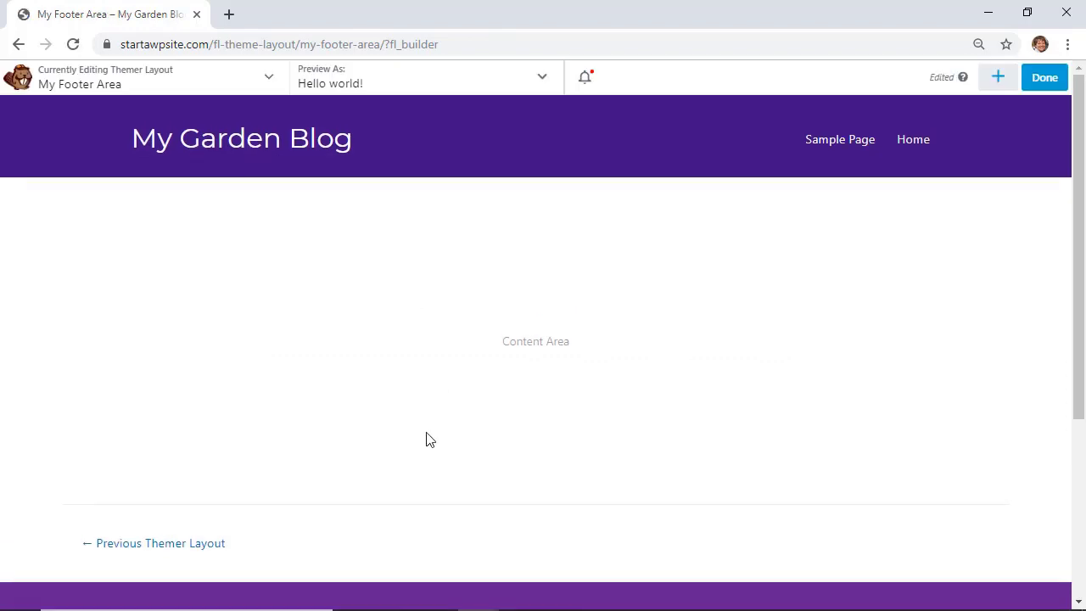
Step: Scroll to the three-column purple footer and bring up the Standard Modules panel
scroll(426, 440, down, 4)
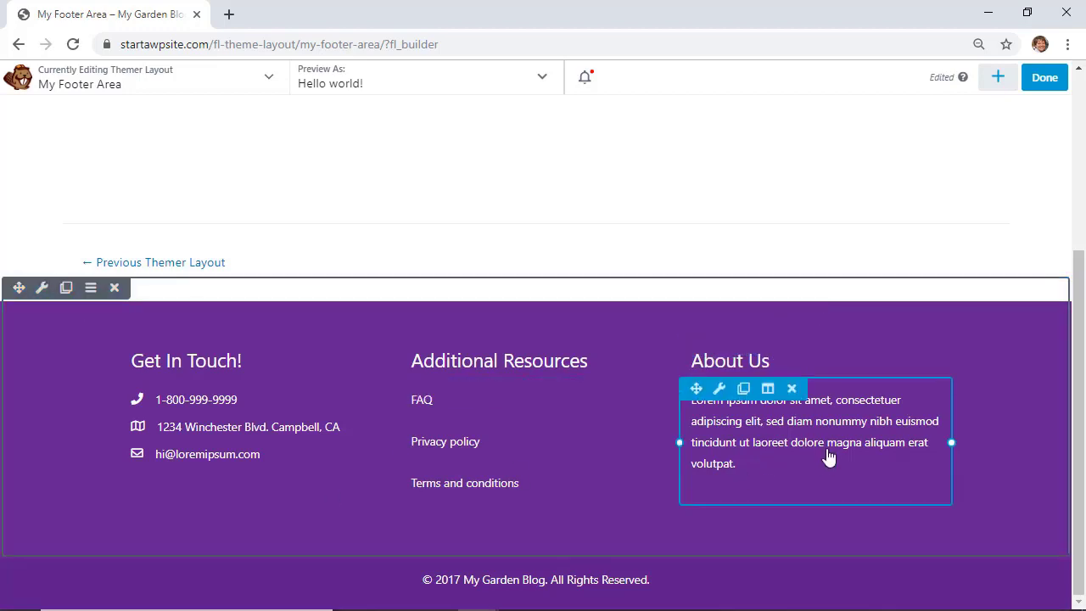
click(998, 79)
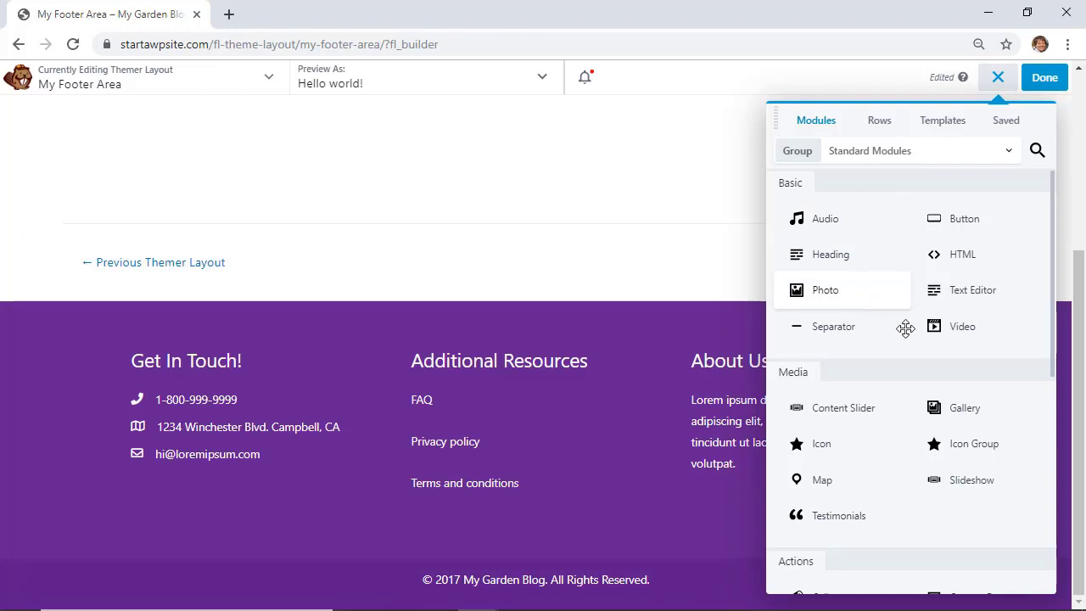
scroll(891, 343, down, 2)
drag(823, 365, 768, 406)
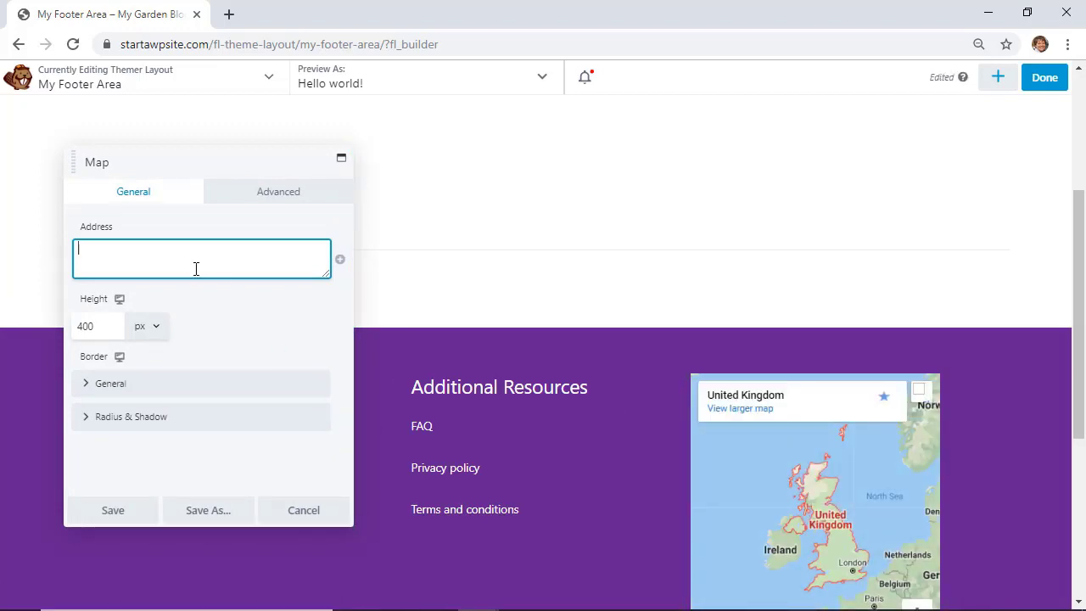
text(1050 Century Drive Lake Buena Vista, FL 32830)
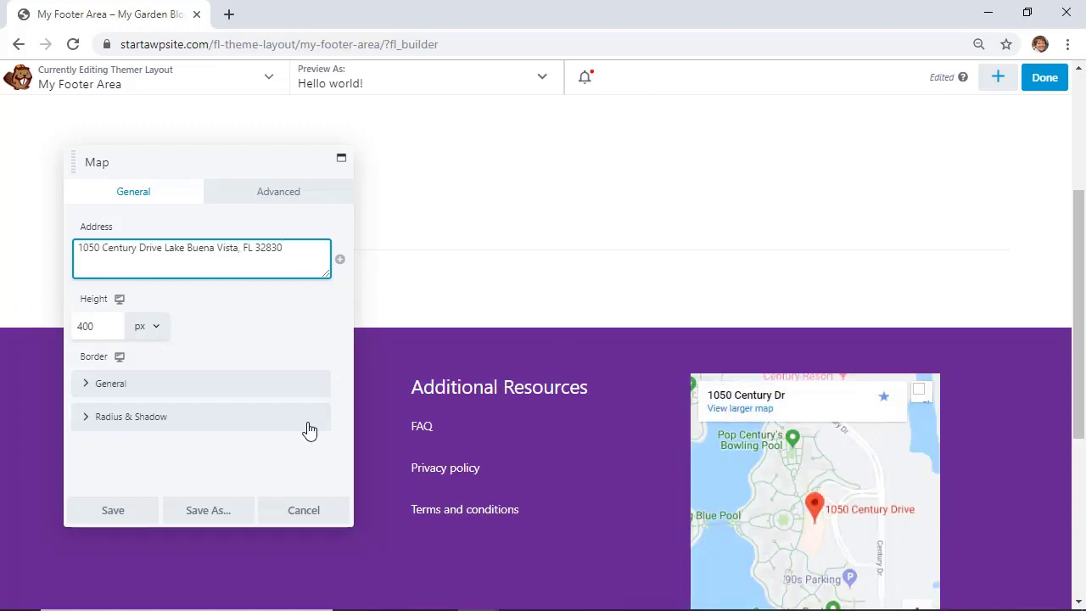
double_click(82, 327)
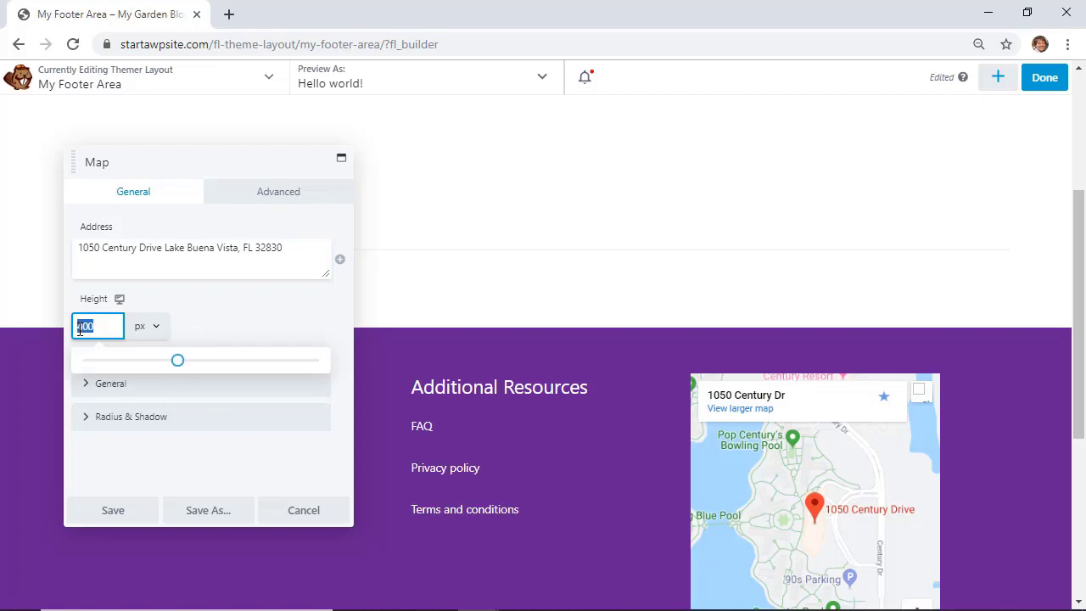
drag(176, 364, 151, 367)
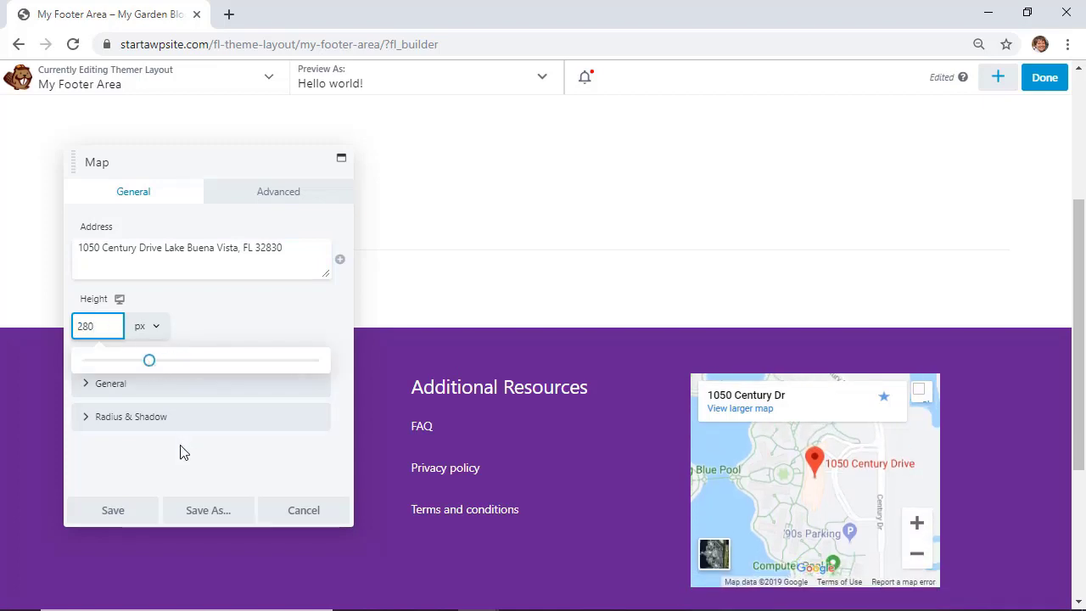
click(259, 202)
click(140, 189)
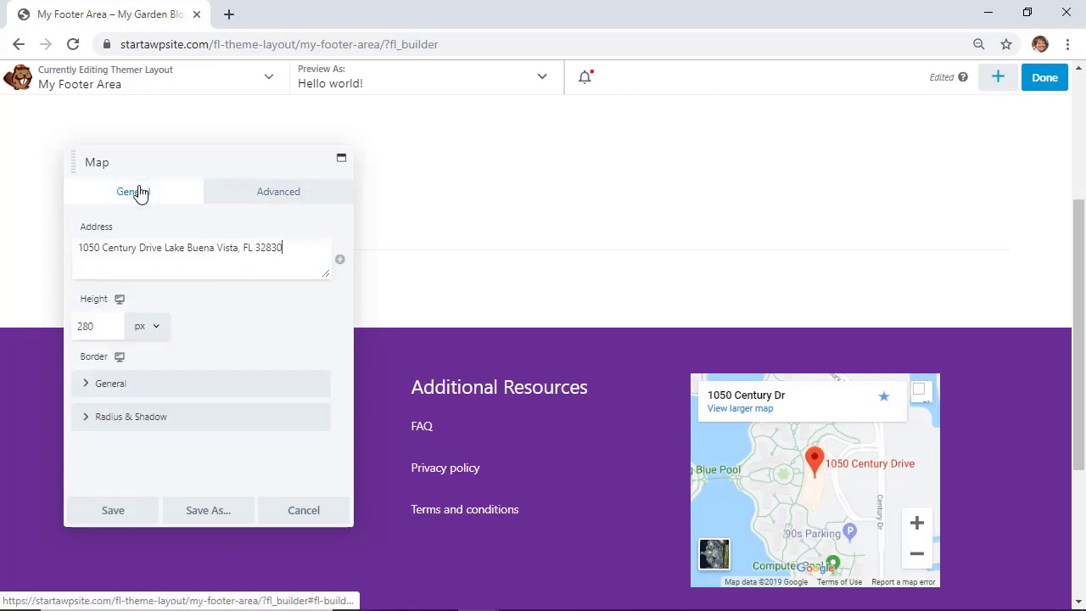
click(179, 416)
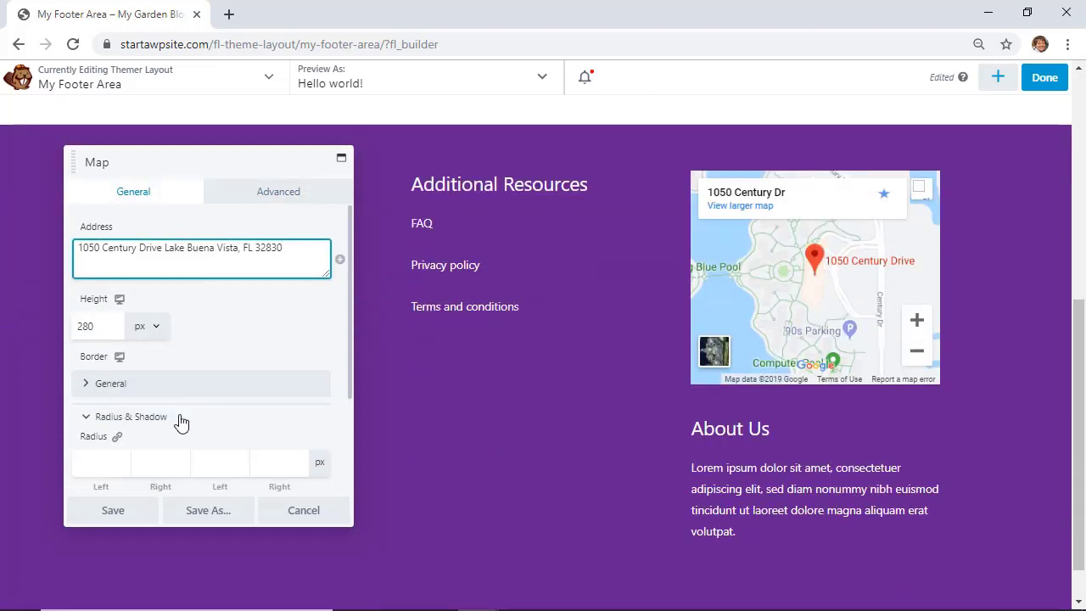
click(110, 512)
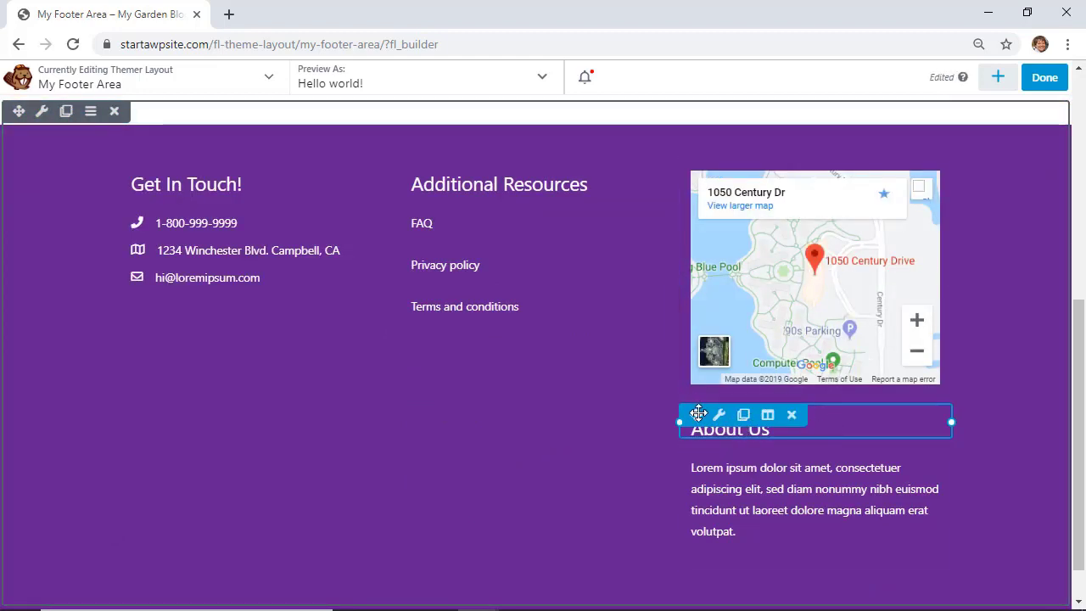
drag(696, 414, 756, 173)
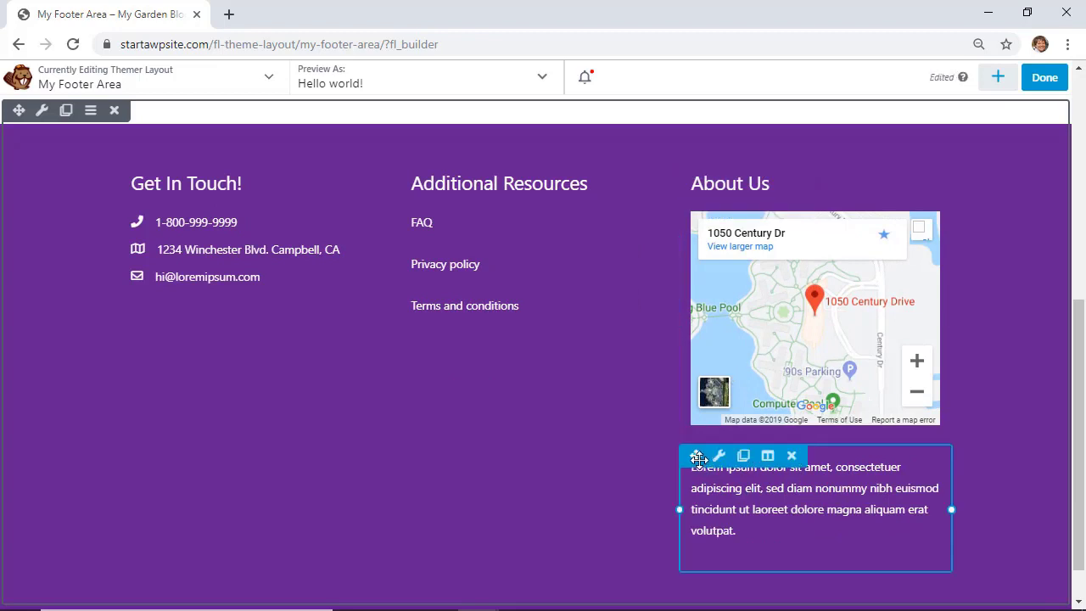
click(792, 461)
click(632, 136)
scroll(624, 401, up, 1)
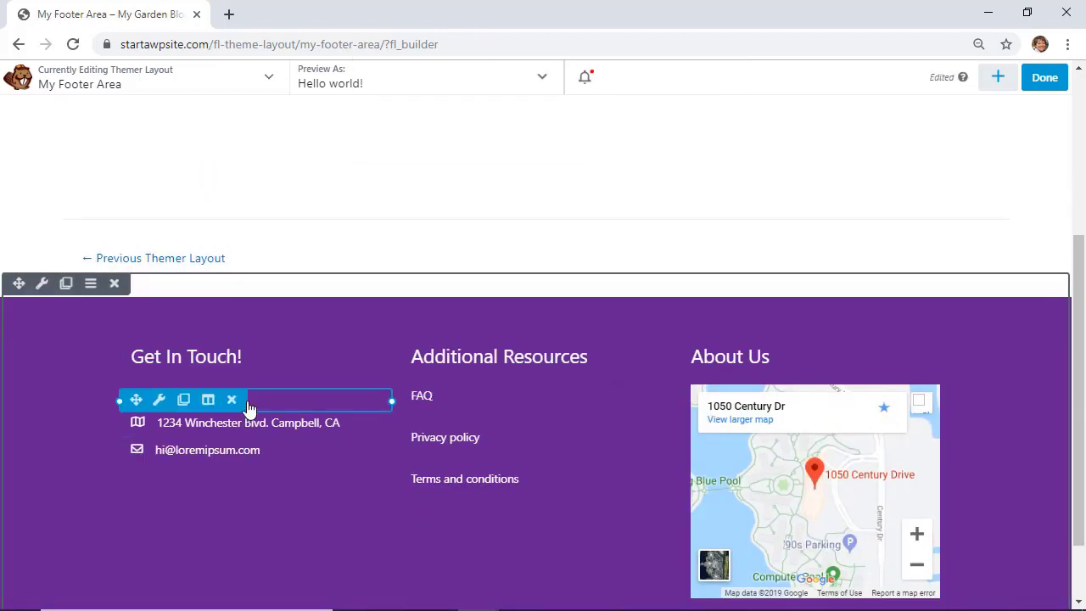
scroll(232, 568, down, 1)
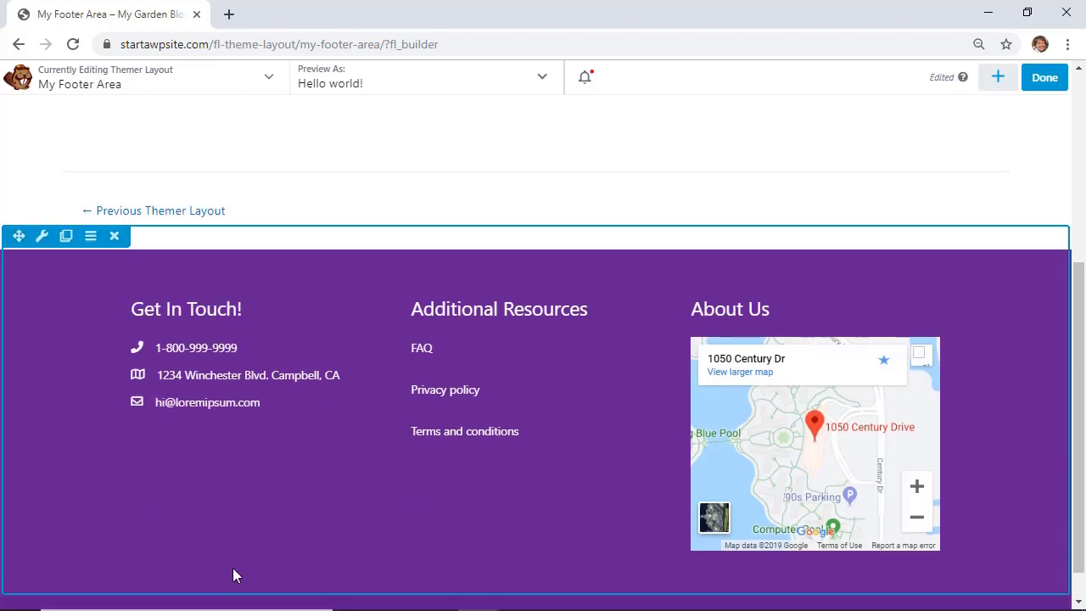
scroll(258, 488, up, 4)
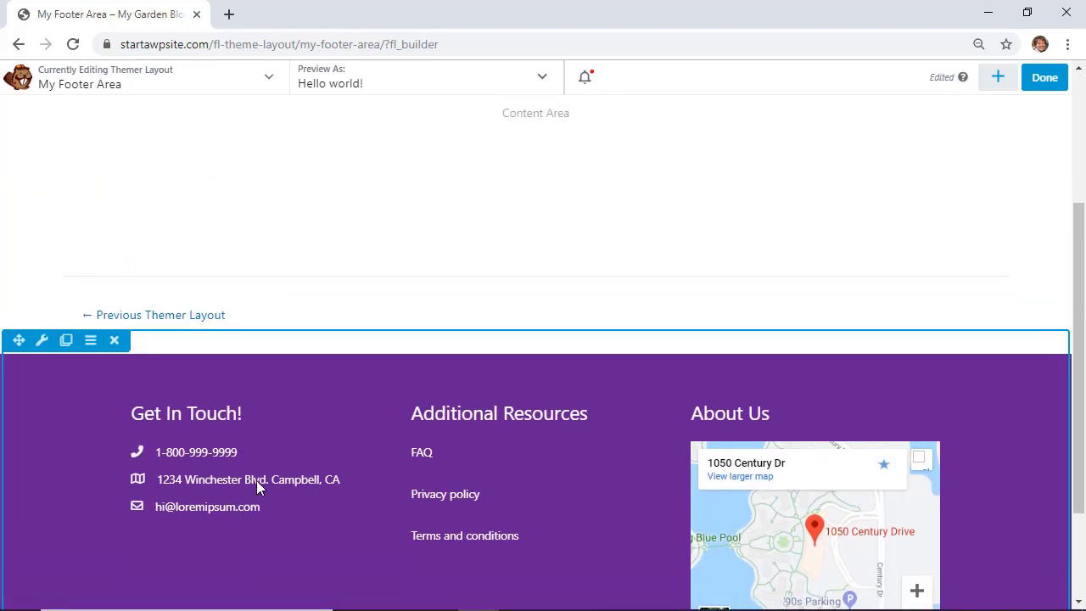
scroll(834, 341, down, 3)
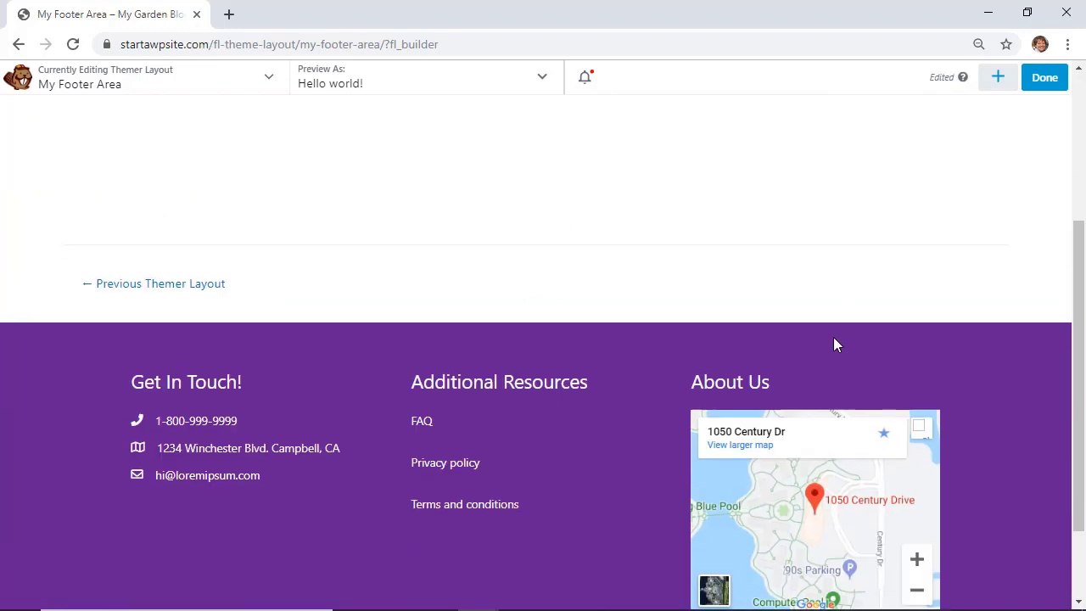
scroll(834, 342, up, 3)
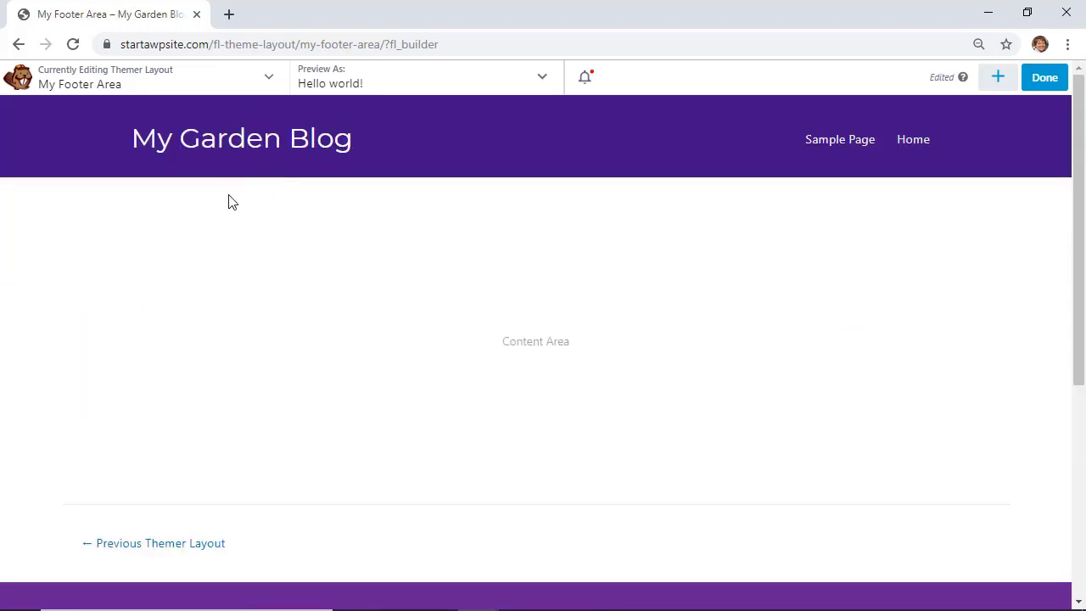
scroll(85, 416, down, 2)
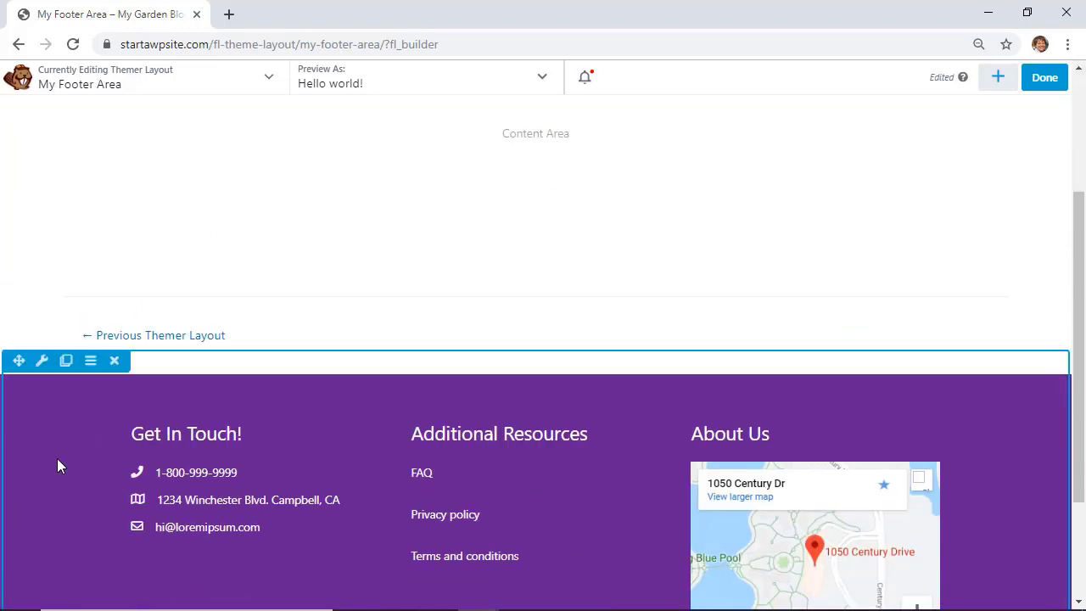
Step: Open the footer row's #652190 background colour picker, then right-click the header for inspection
click(42, 362)
scroll(250, 383, down, 5)
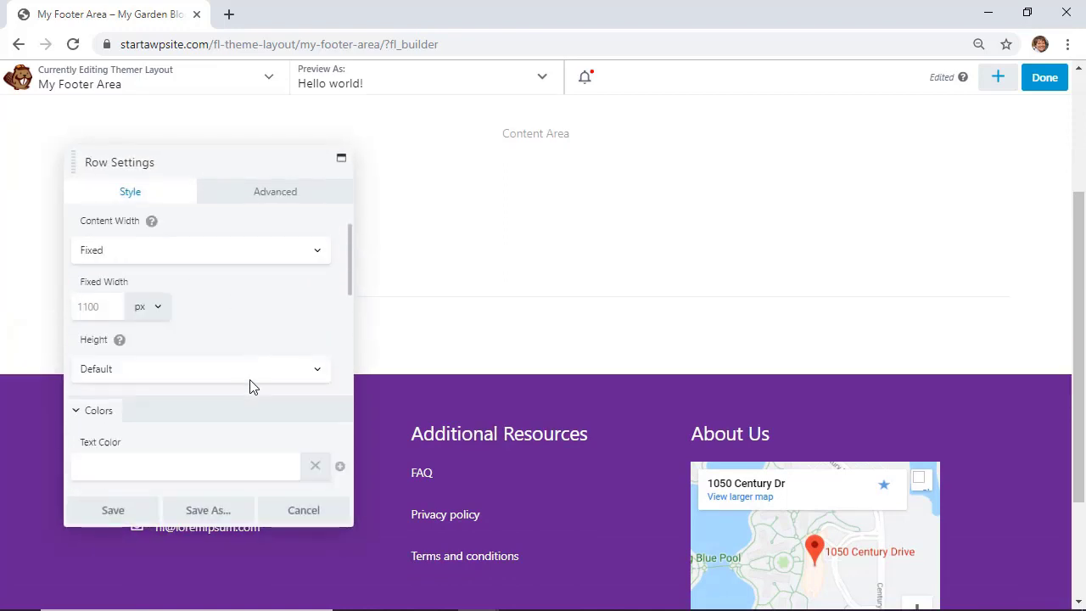
scroll(250, 385, down, 4)
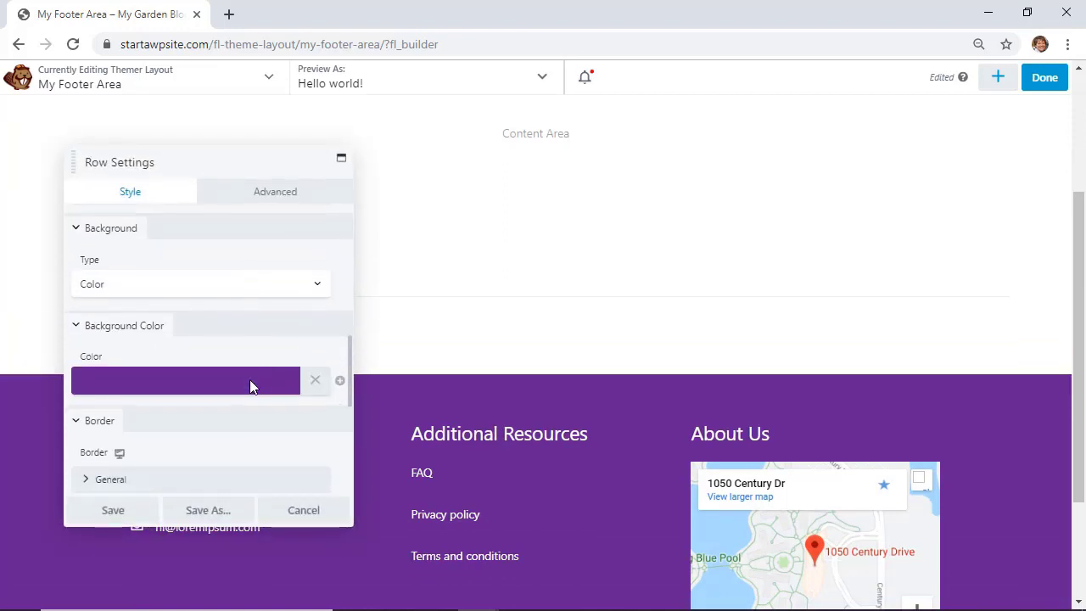
click(228, 292)
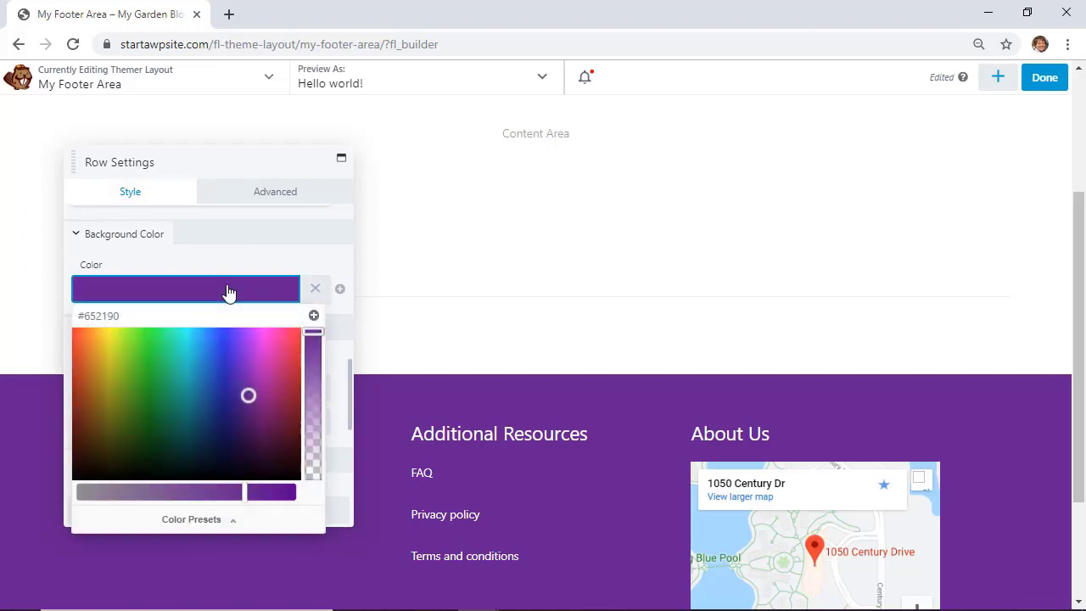
scroll(229, 292, up, 1)
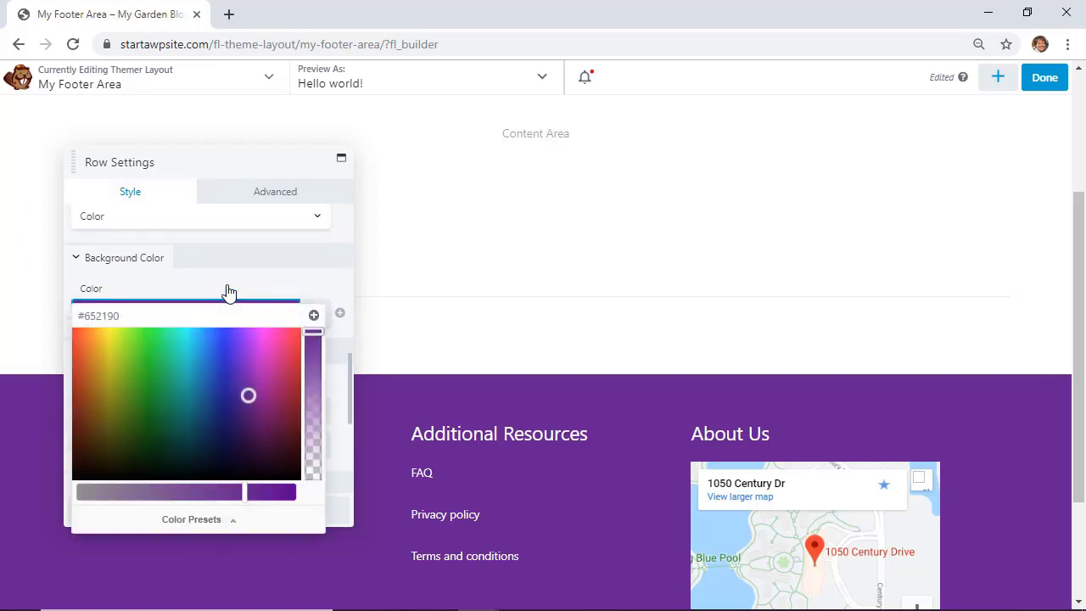
scroll(422, 294, up, 3)
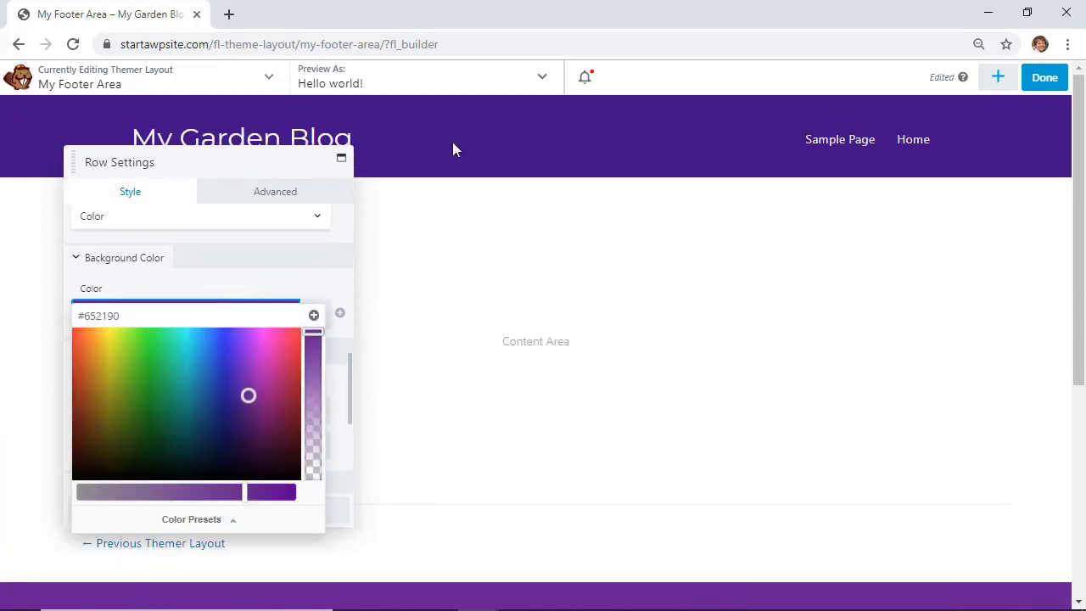
right_click(452, 144)
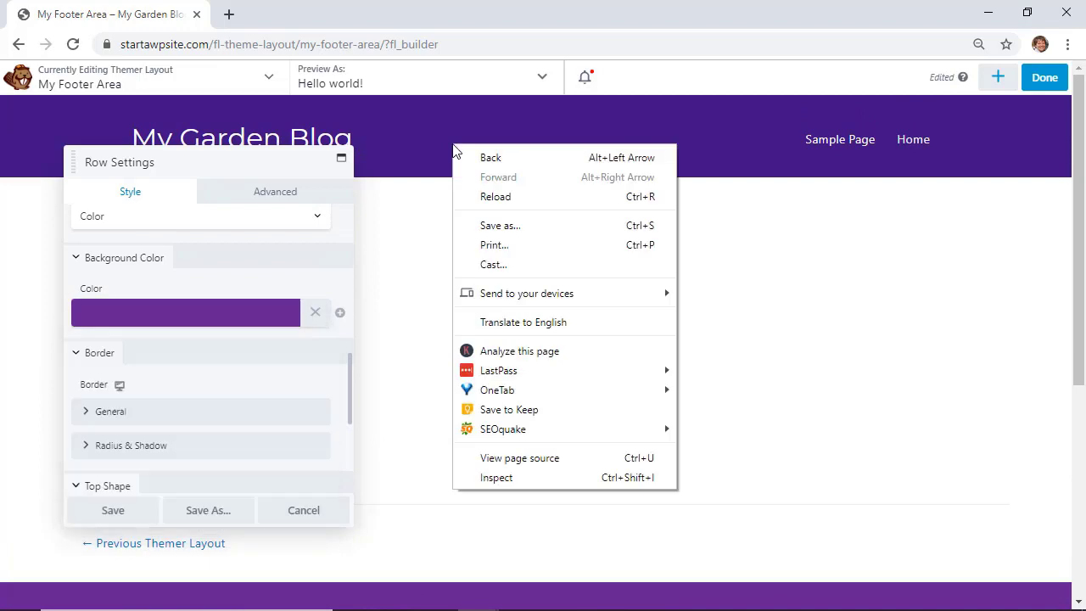
Step: Inspect the header in DevTools and copy its background-color #401384
click(522, 478)
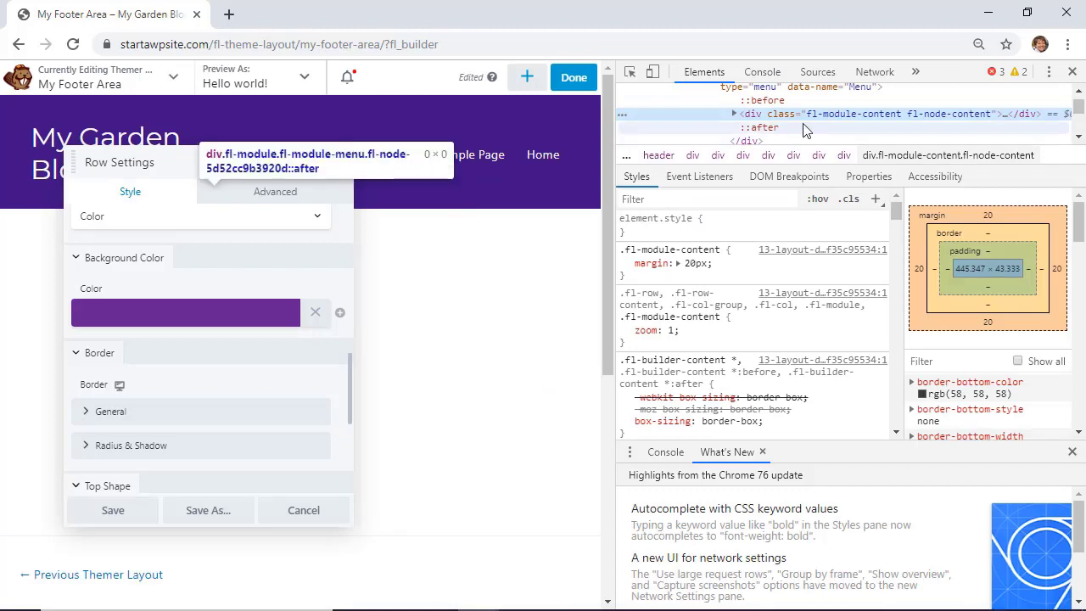
key(Left)
key(Left)
key(Left)
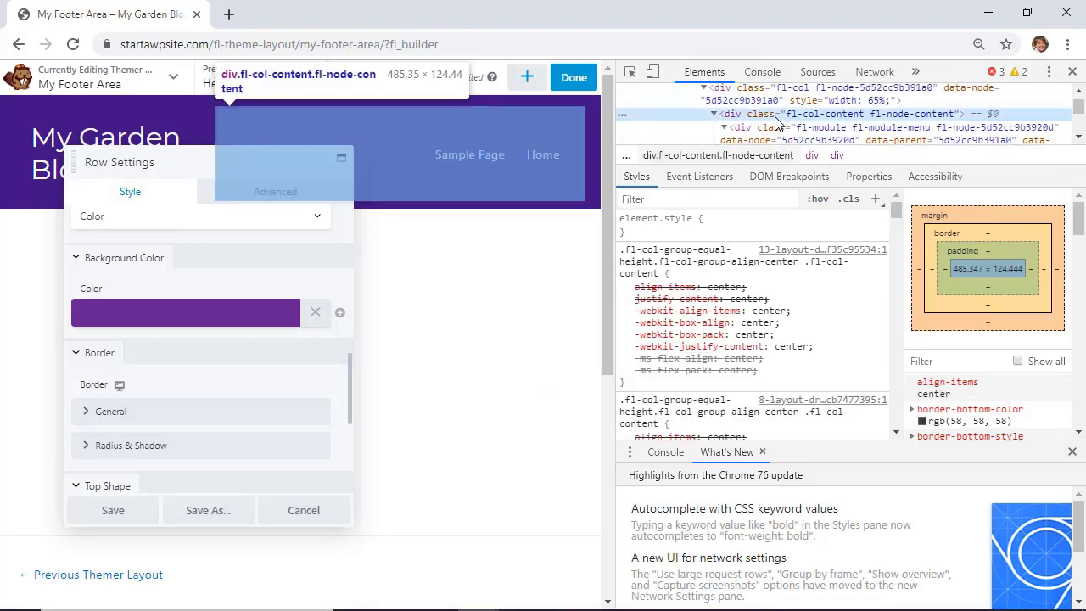
key(Left)
key(Left)
key(Left)
key(Left)
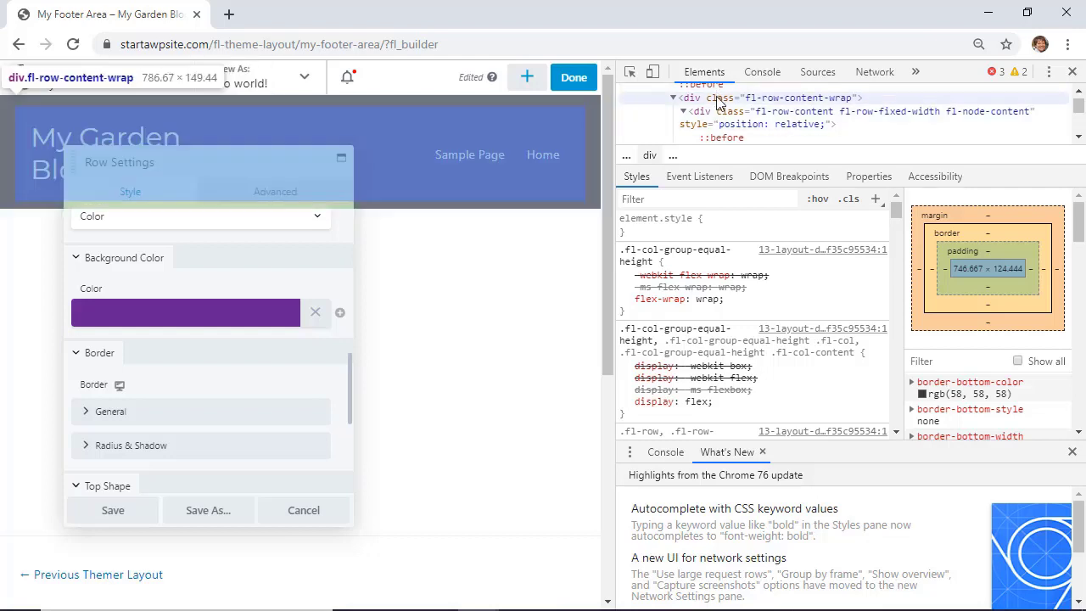
click(717, 100)
click(755, 342)
key(ctrl+c)
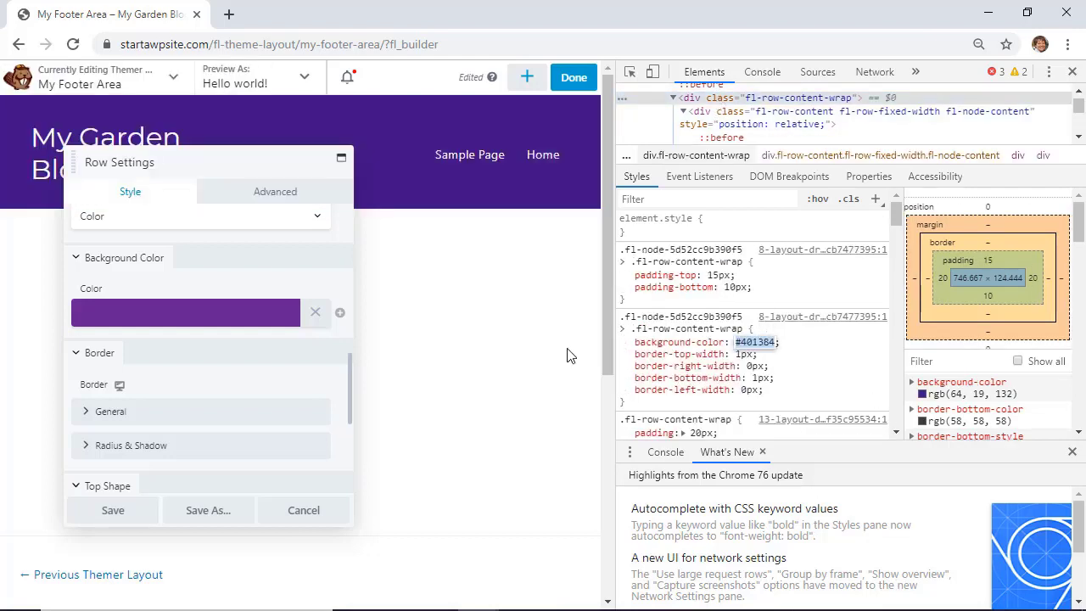
Step: Replace the footer row's #652190 background with #401384 and save the row settings
click(287, 319)
drag(126, 340, 56, 337)
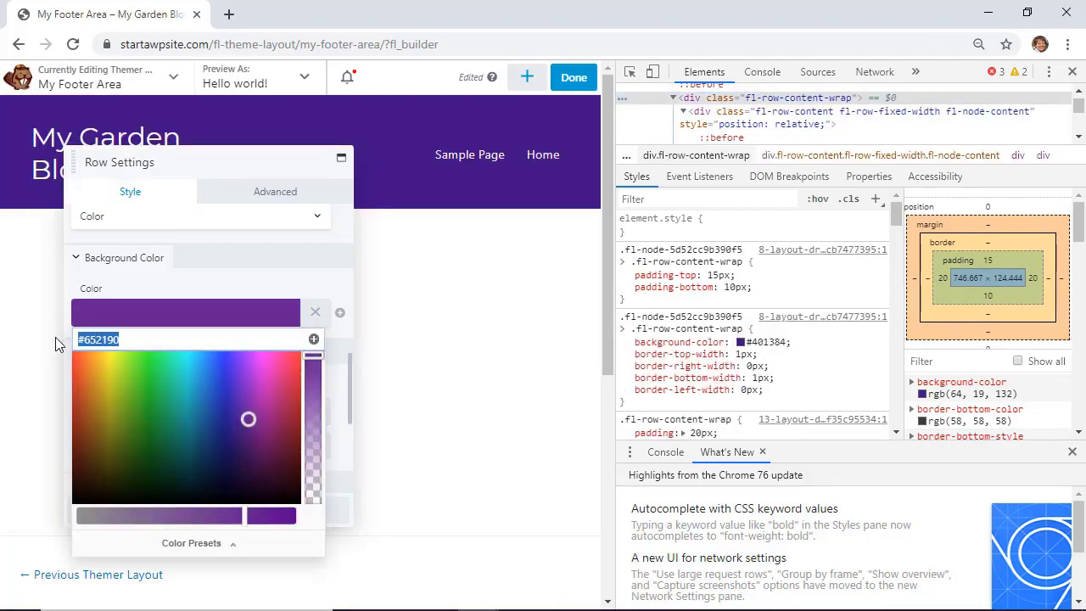
key(ctrl+v)
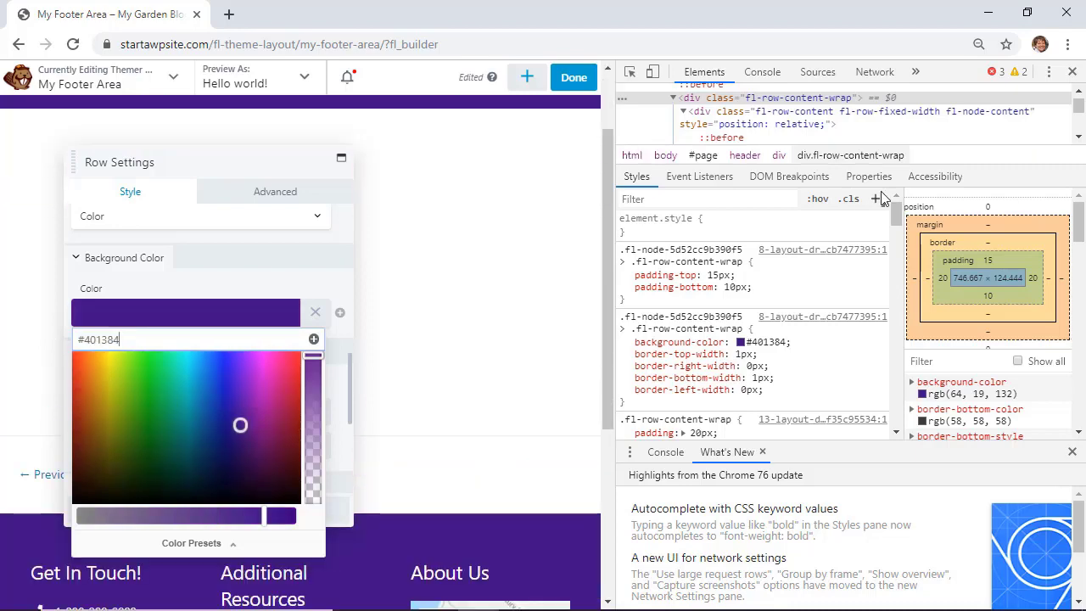
click(1073, 71)
scroll(555, 373, down, 1)
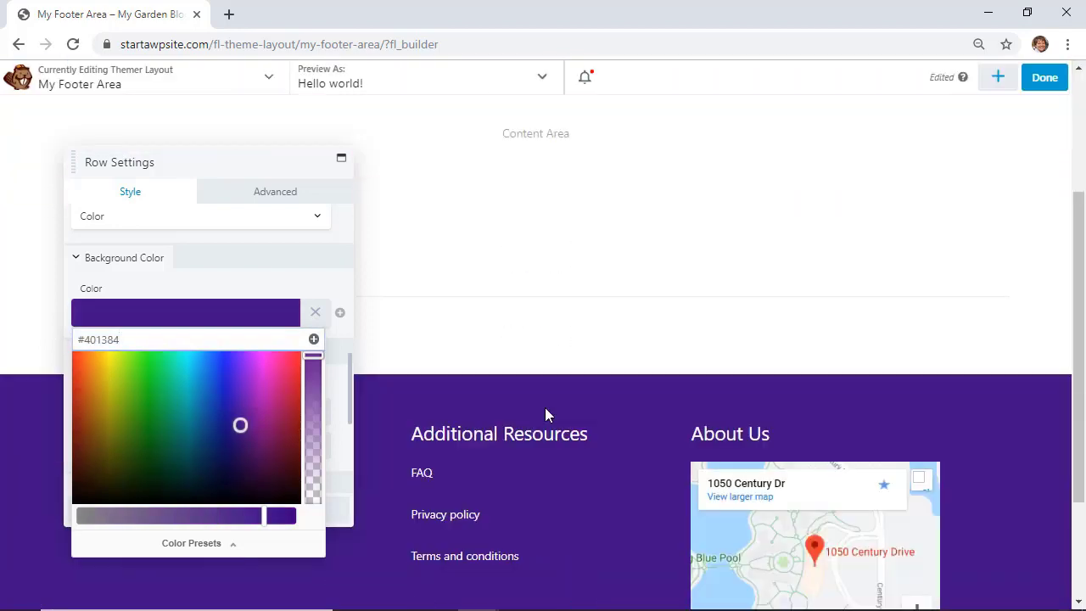
click(259, 288)
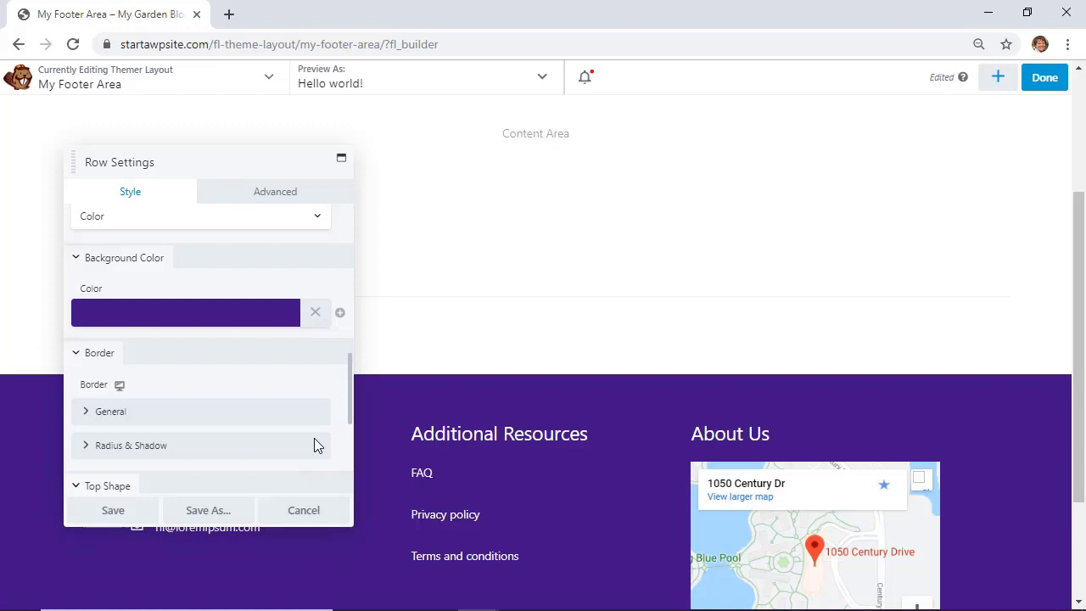
click(112, 510)
scroll(414, 148, down, 2)
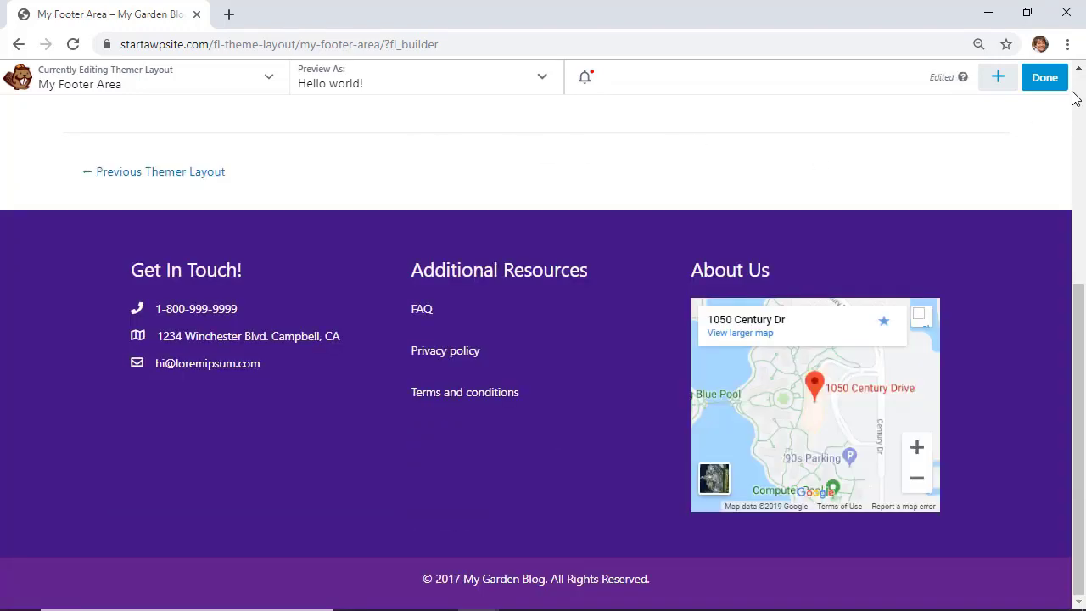
Step: Publish the My Footer Area changes and go back to the WordPress Dashboard
click(1044, 82)
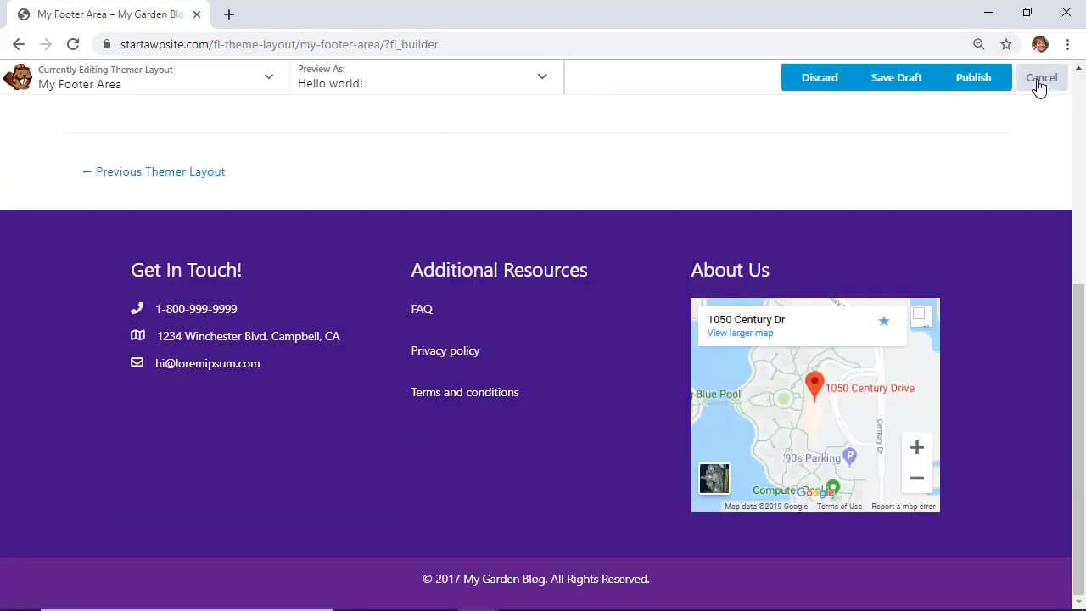
click(967, 81)
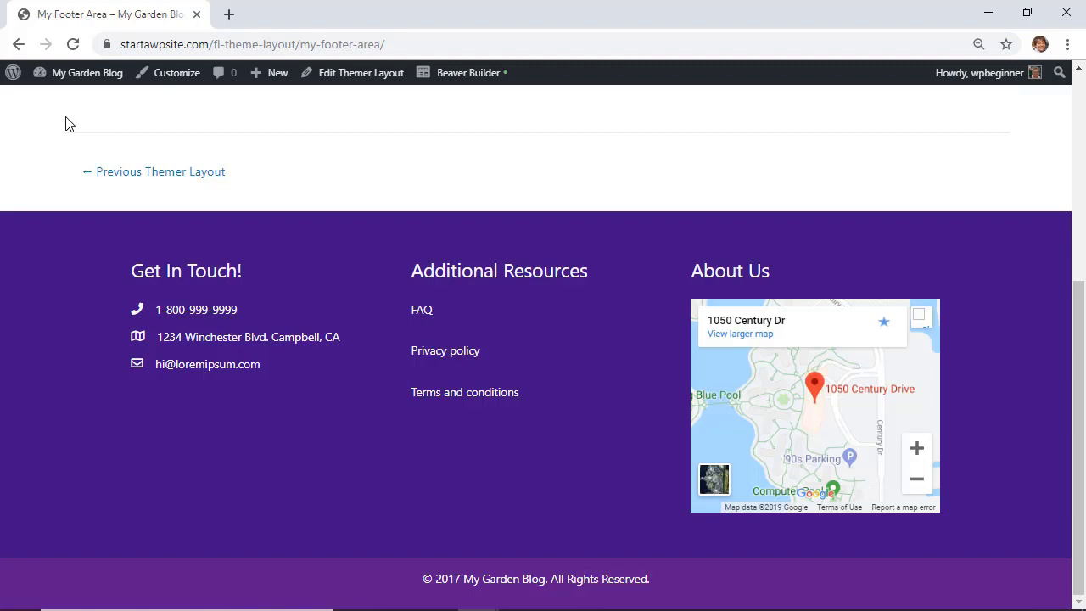
mouse_move(65, 74)
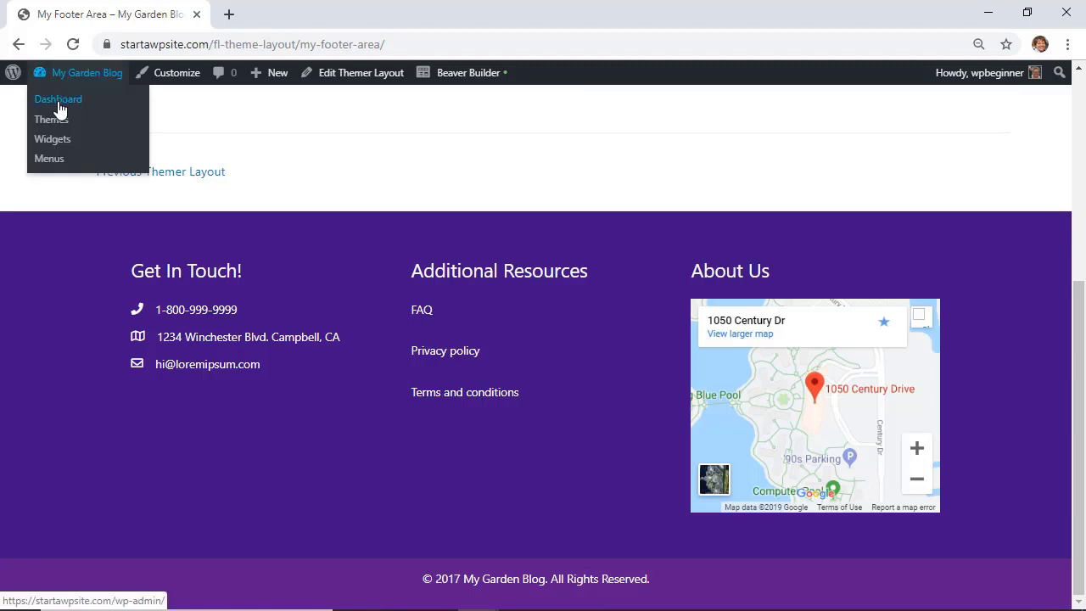
click(59, 103)
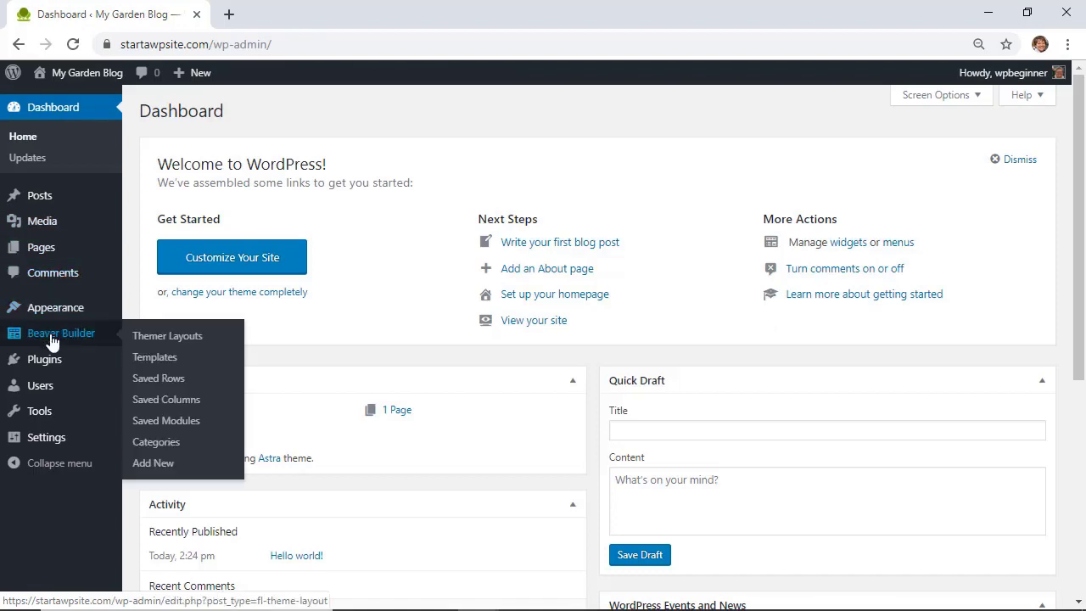
Step: Create a new Singular Themer Layout titled All Singular
click(53, 341)
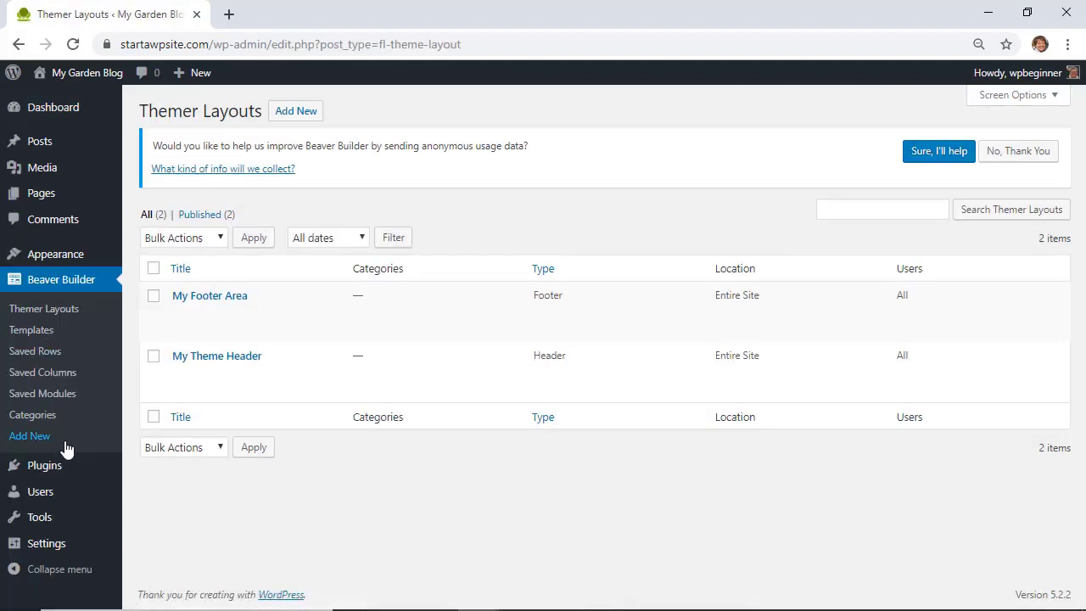
click(31, 446)
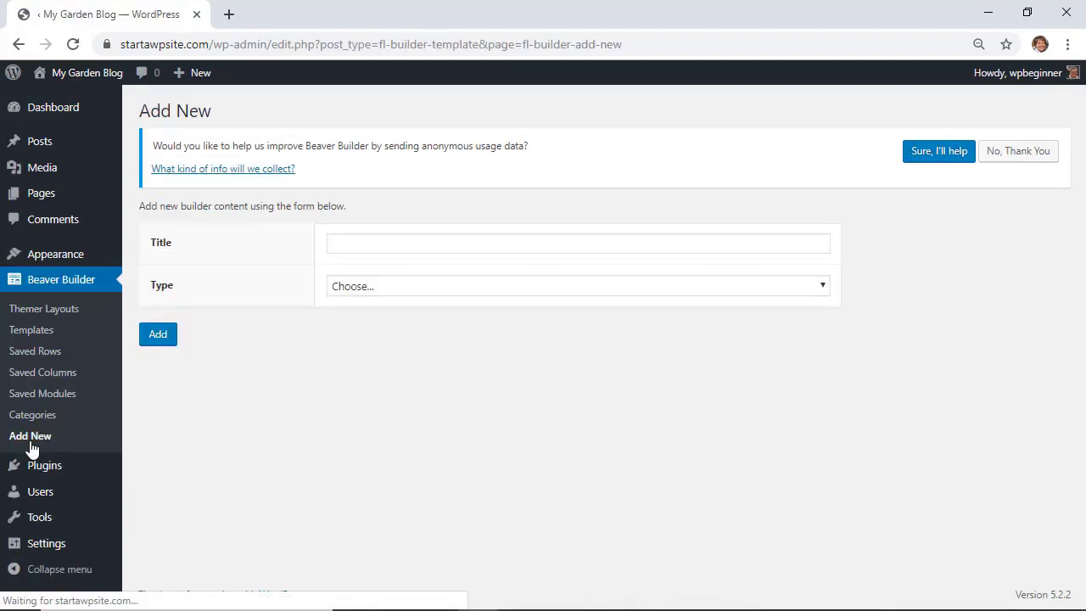
click(342, 246)
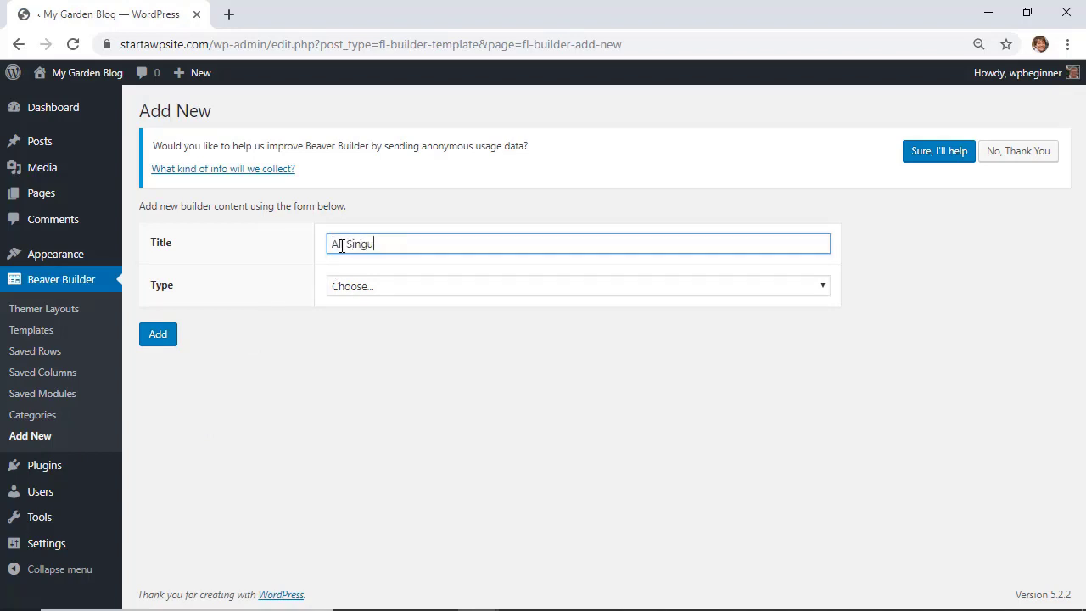
click(363, 289)
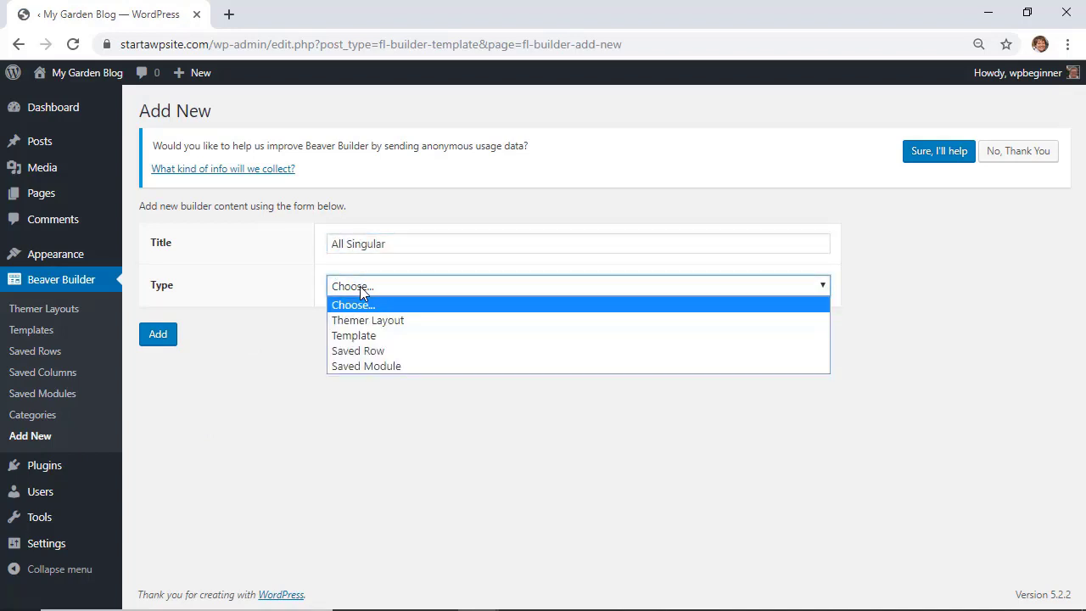
click(378, 320)
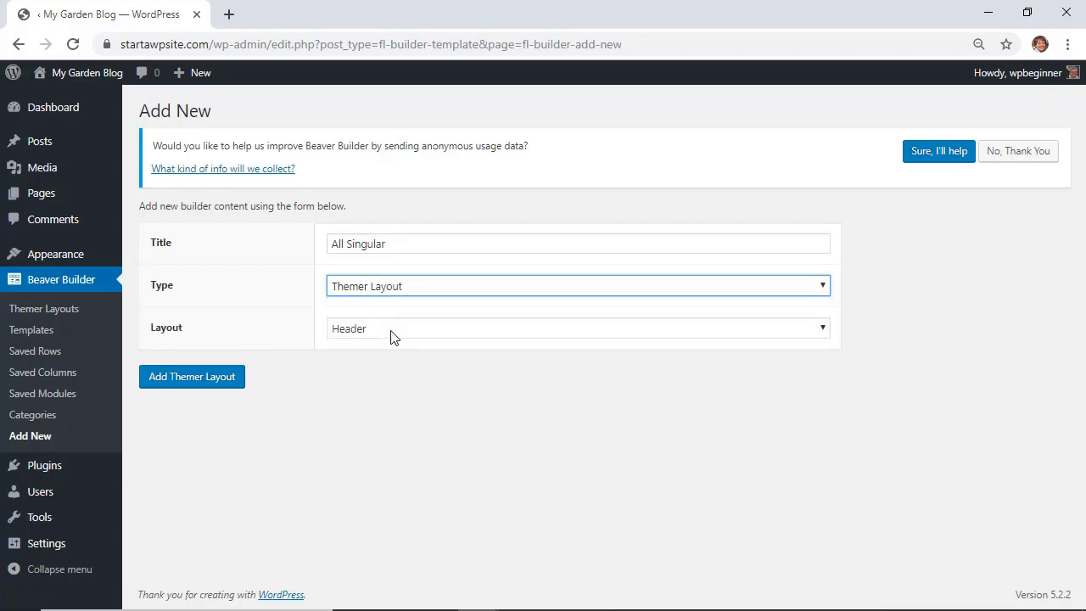
click(393, 335)
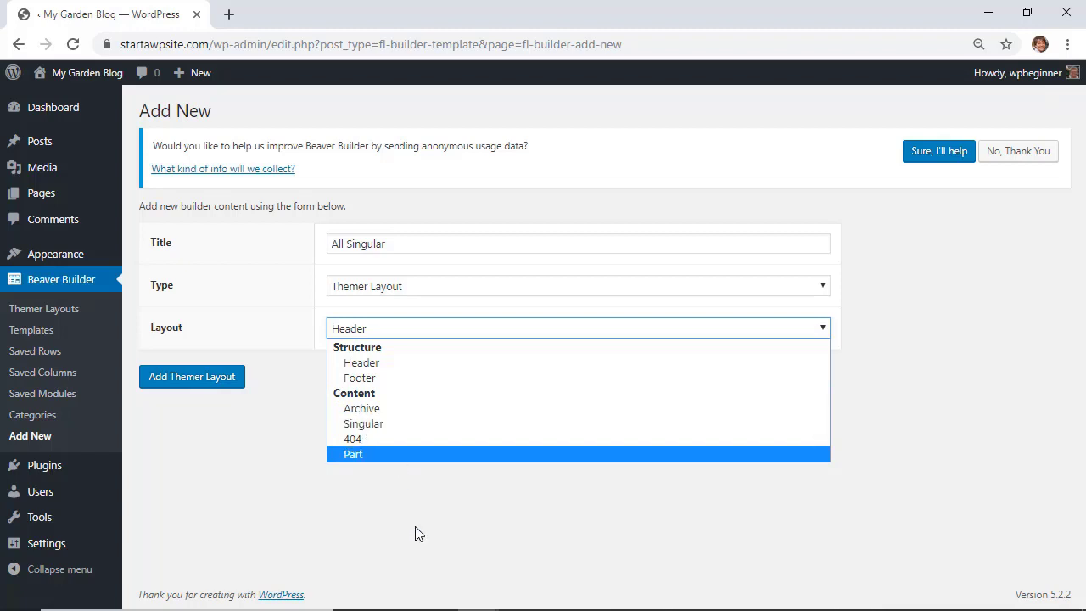
click(370, 427)
click(227, 388)
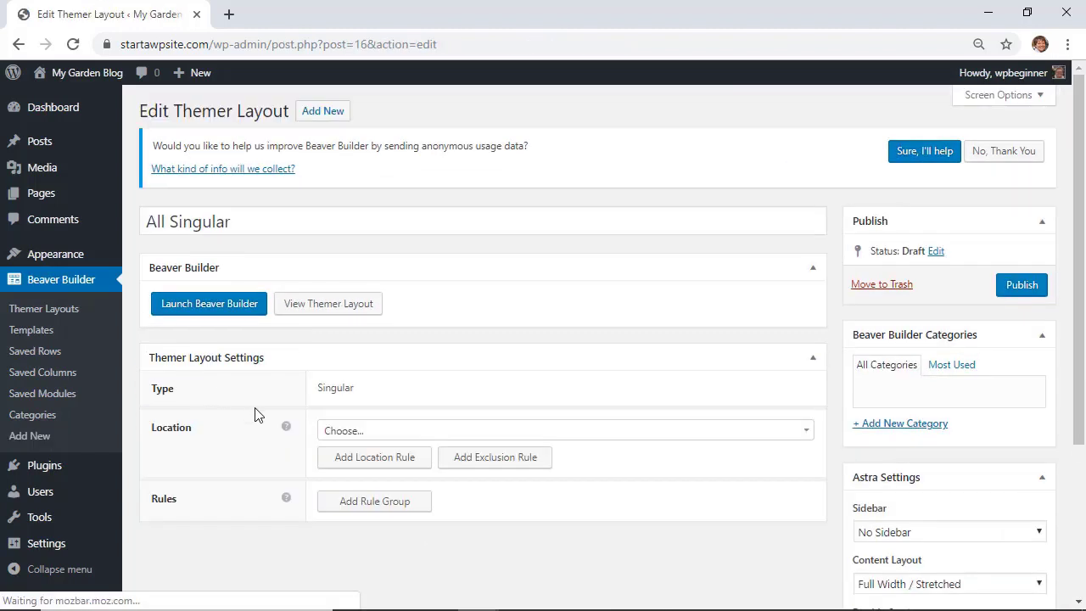
Step: Set the layout's location to All Singular and open it in Beaver Builder
click(363, 433)
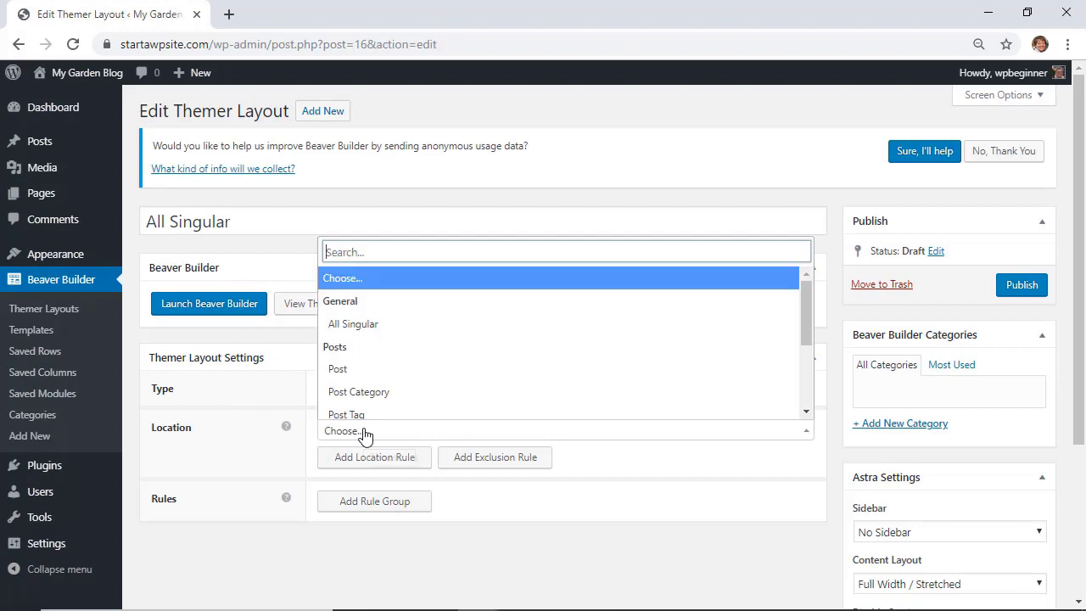
click(364, 324)
scroll(451, 588, down, 1)
click(206, 234)
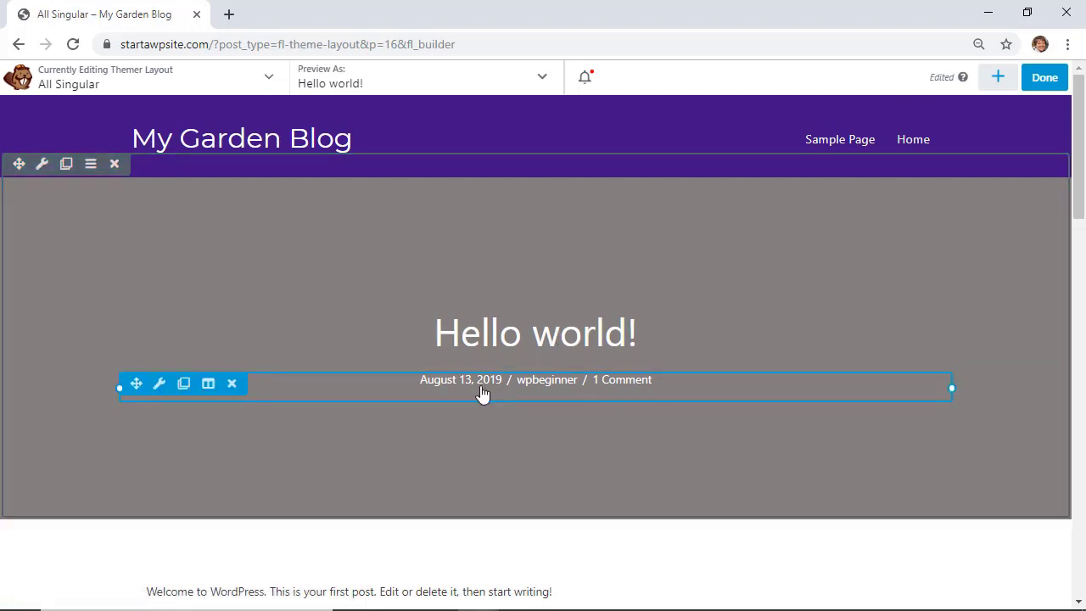
Step: Open the Post Info module settings and pick the August 13, 2019 date format
click(575, 342)
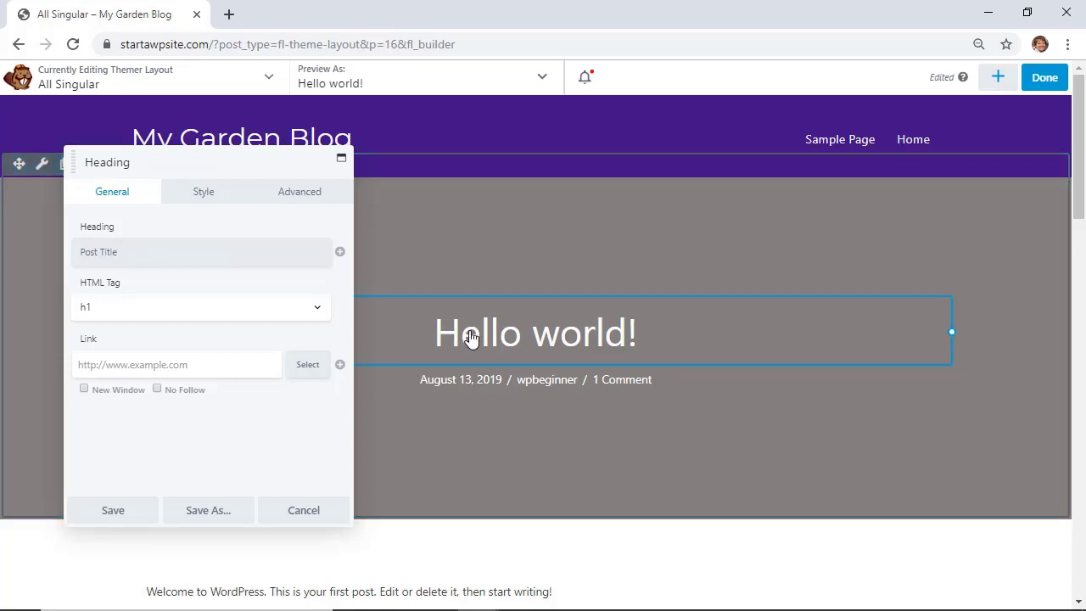
click(675, 383)
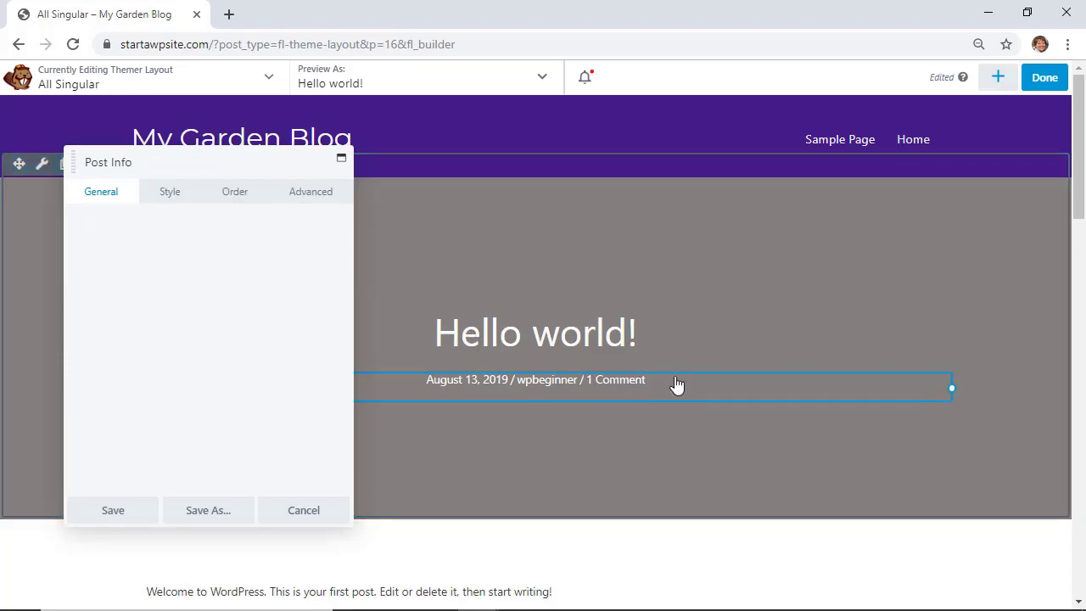
click(506, 392)
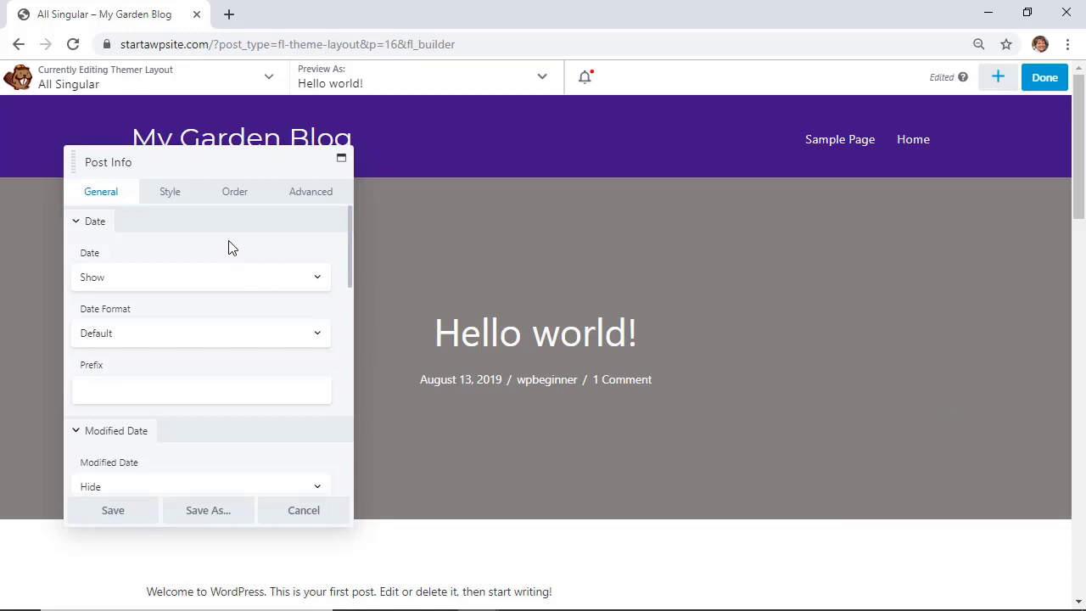
click(204, 284)
click(206, 299)
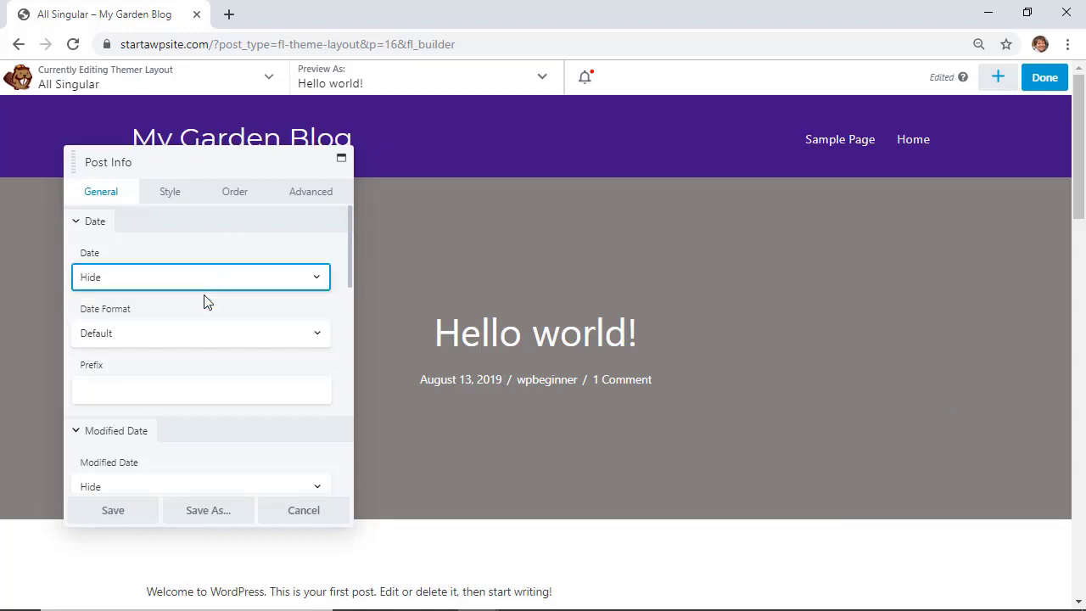
click(200, 332)
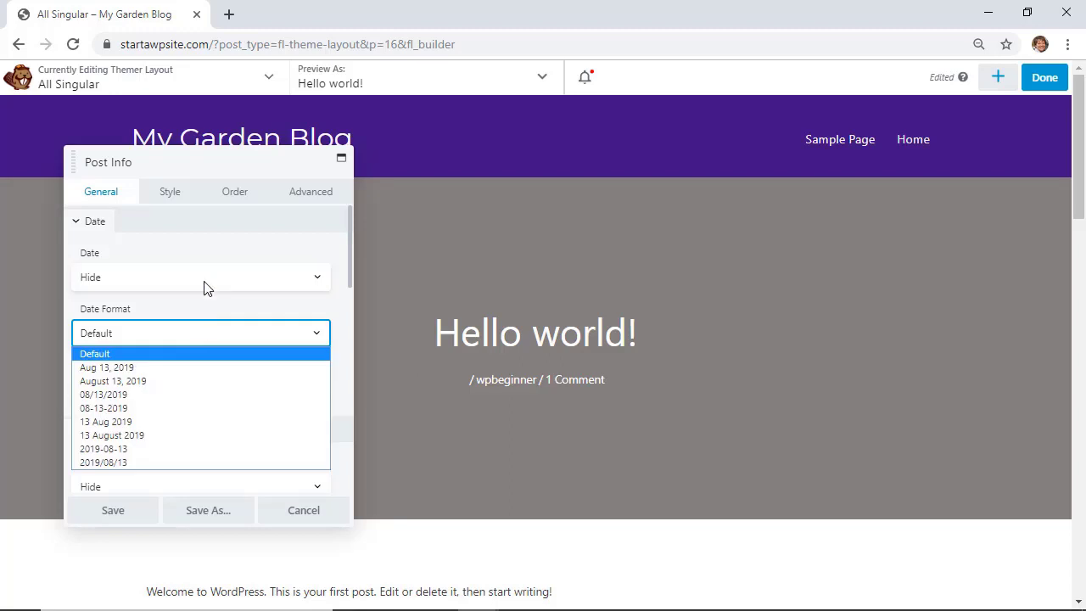
click(203, 283)
click(184, 313)
click(96, 335)
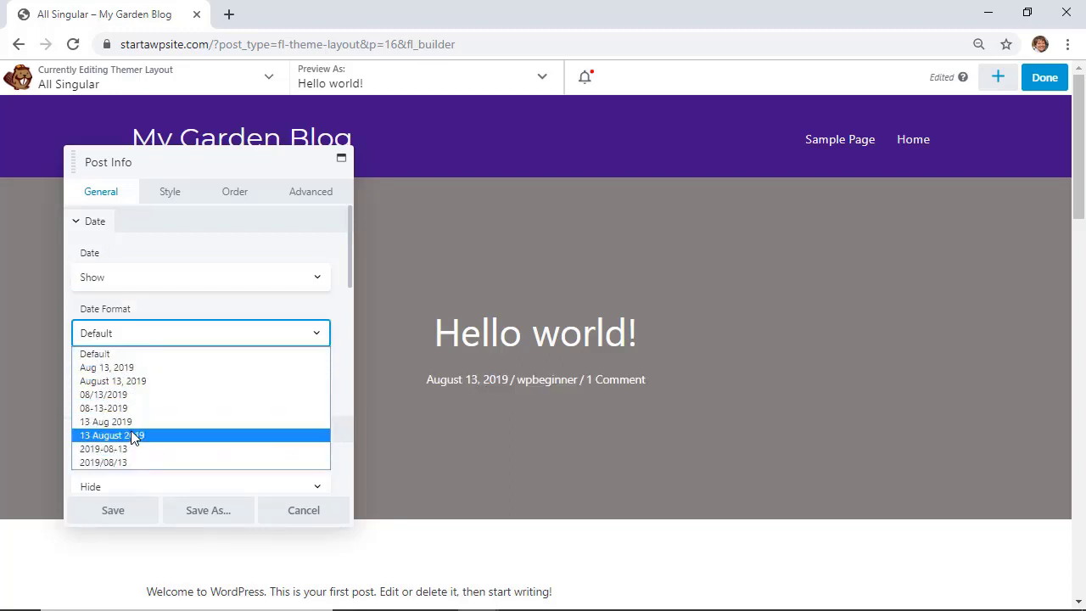
click(136, 381)
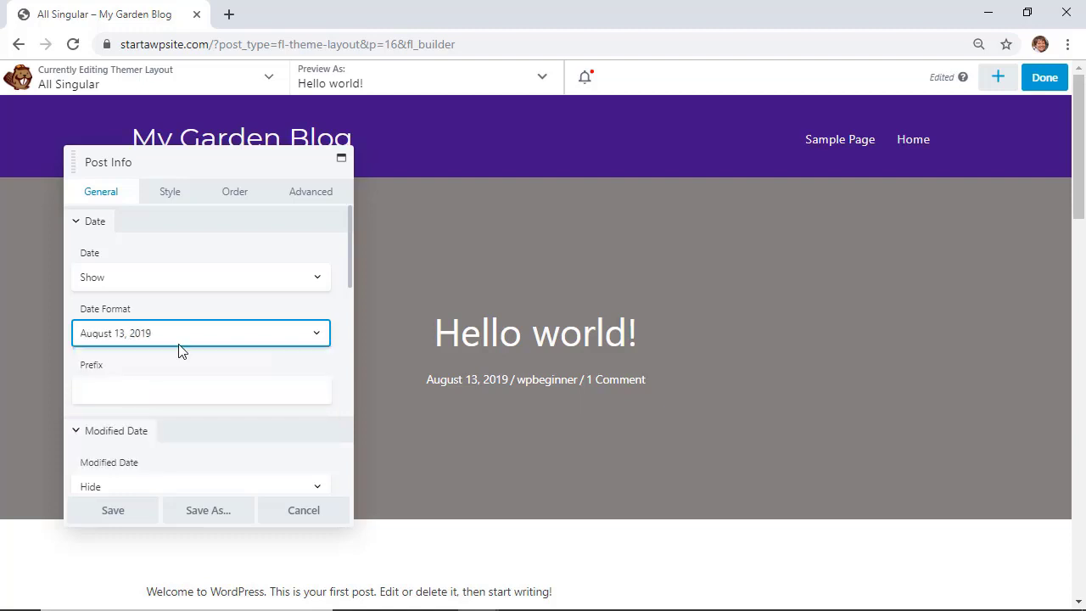
Step: Show the Last Updated modified date in the post meta line
scroll(202, 369, down, 4)
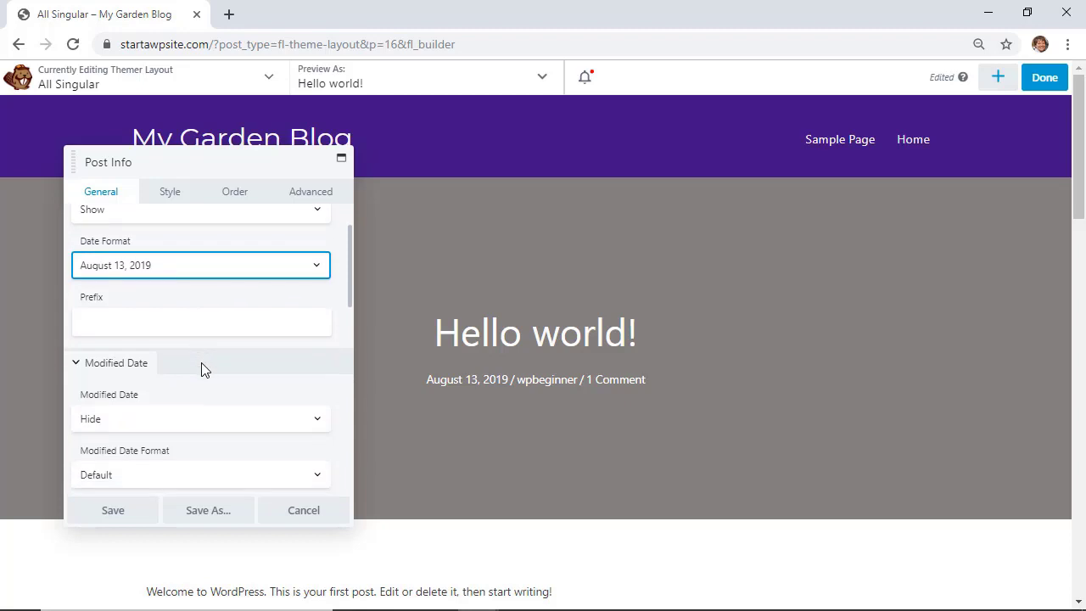
scroll(202, 370, down, 2)
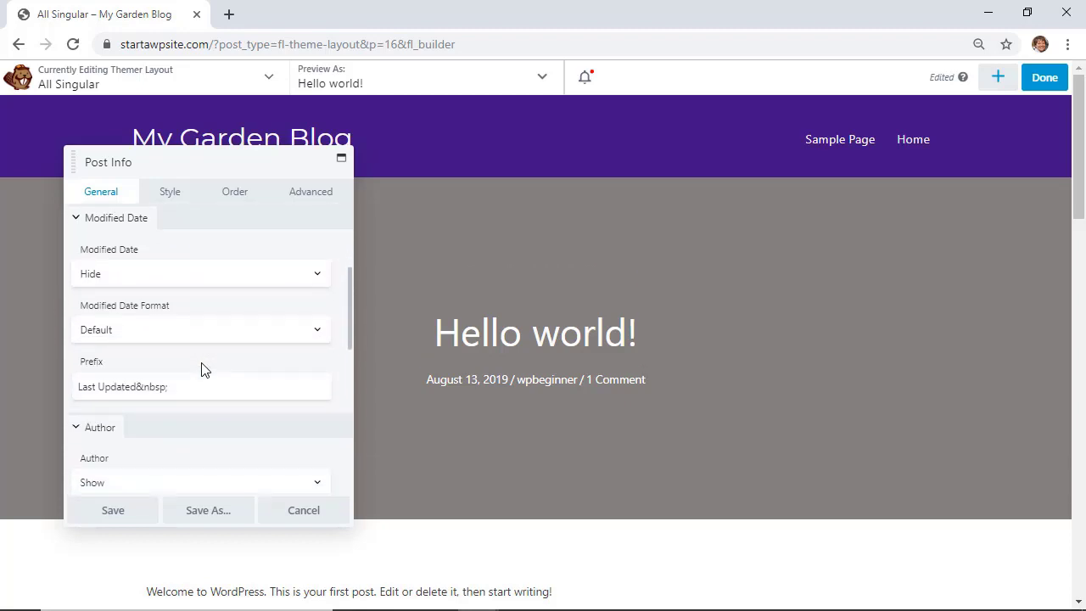
click(156, 273)
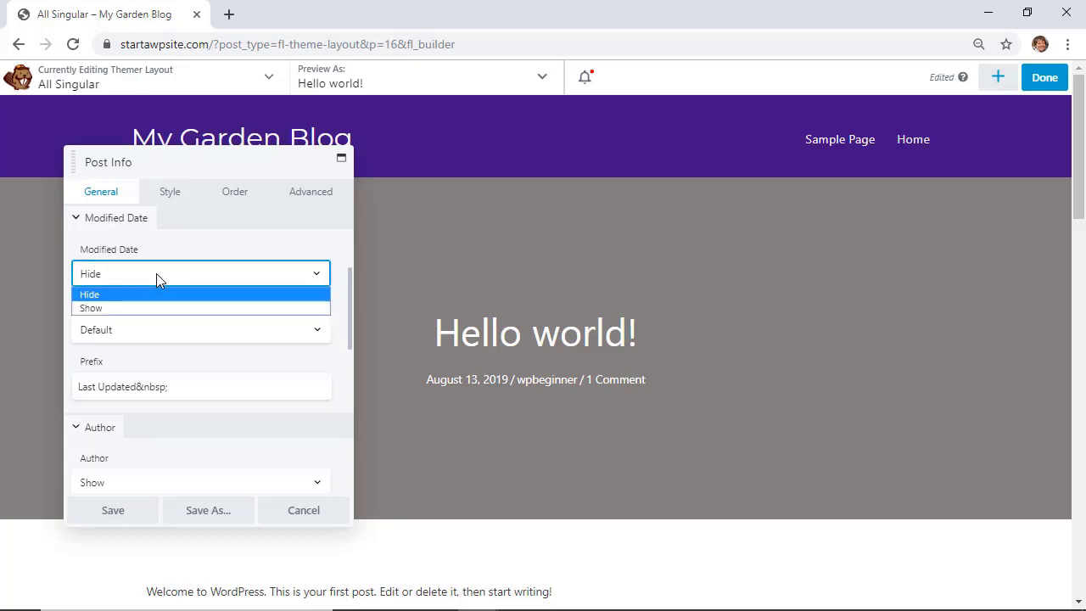
click(107, 309)
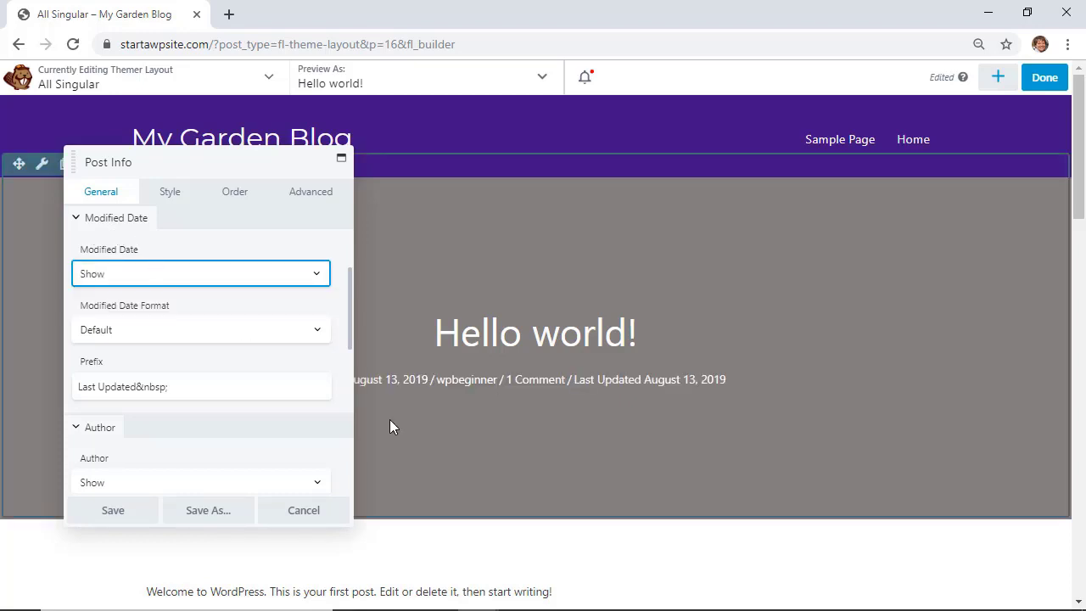
Step: Hide the post date and the author from the meta line
drag(219, 151, 135, 144)
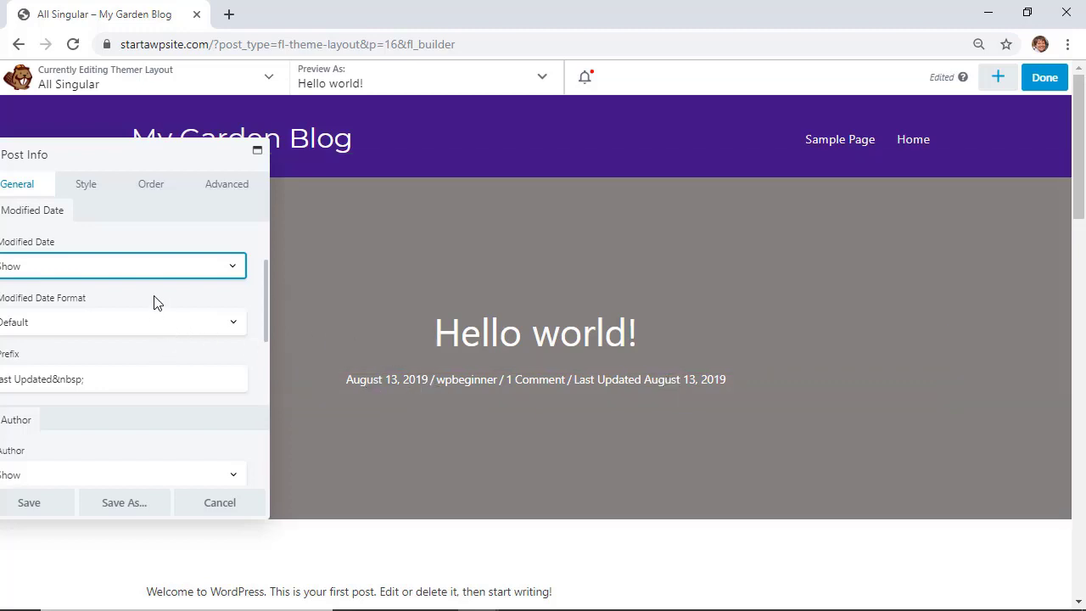
scroll(228, 264, up, 5)
click(237, 269)
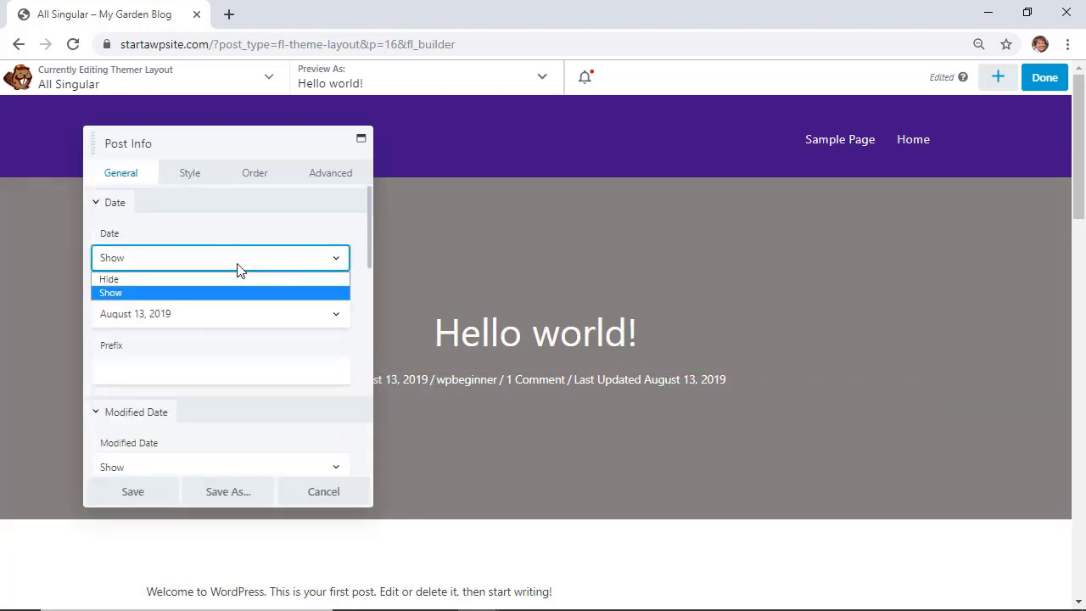
click(184, 279)
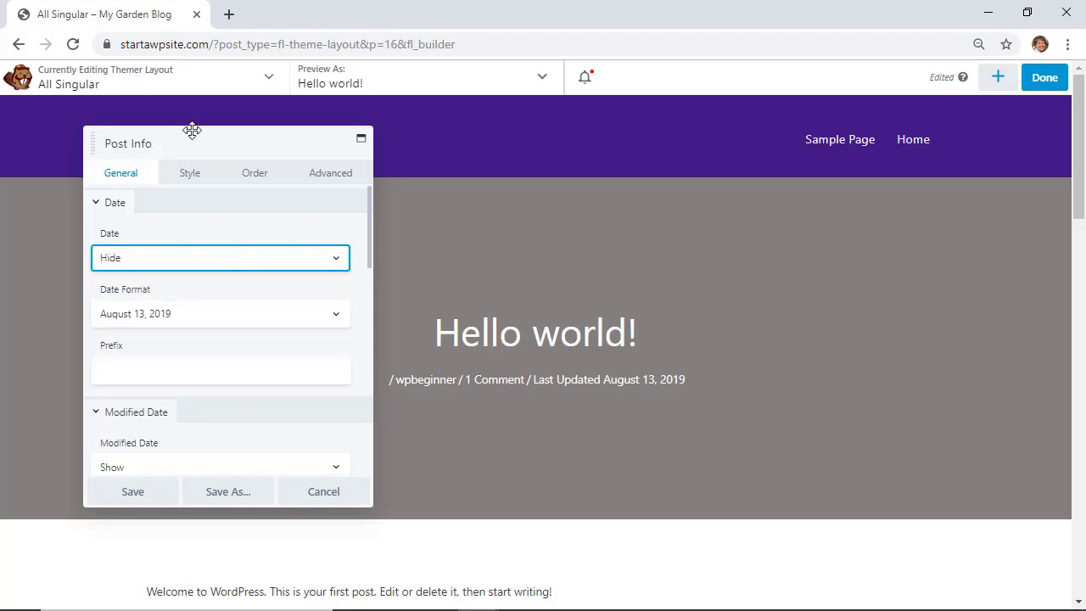
drag(189, 127, 179, 130)
scroll(222, 364, down, 3)
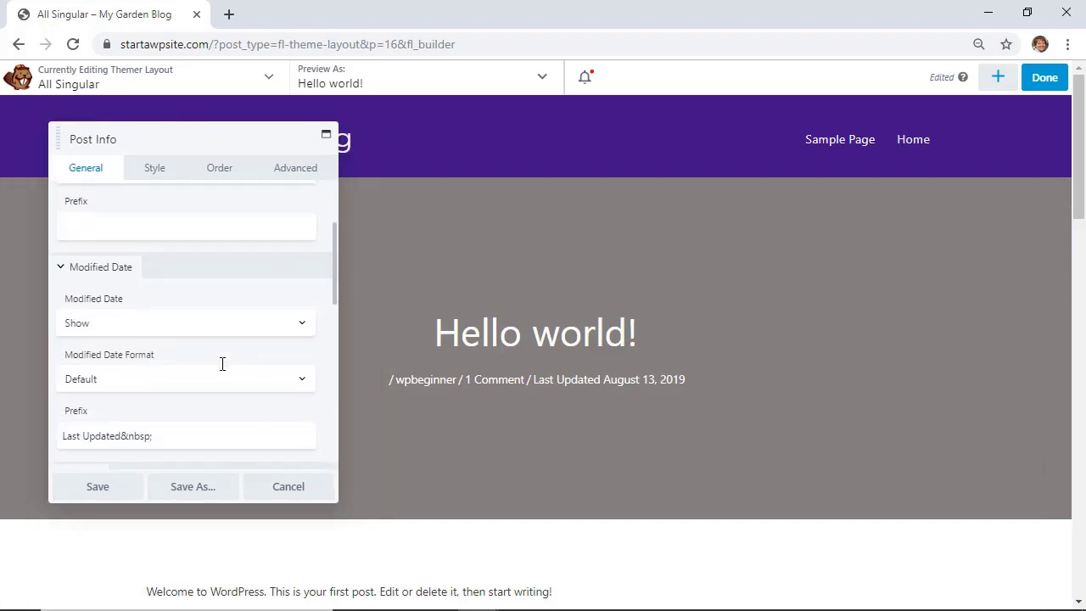
scroll(223, 364, down, 2)
click(136, 289)
click(129, 309)
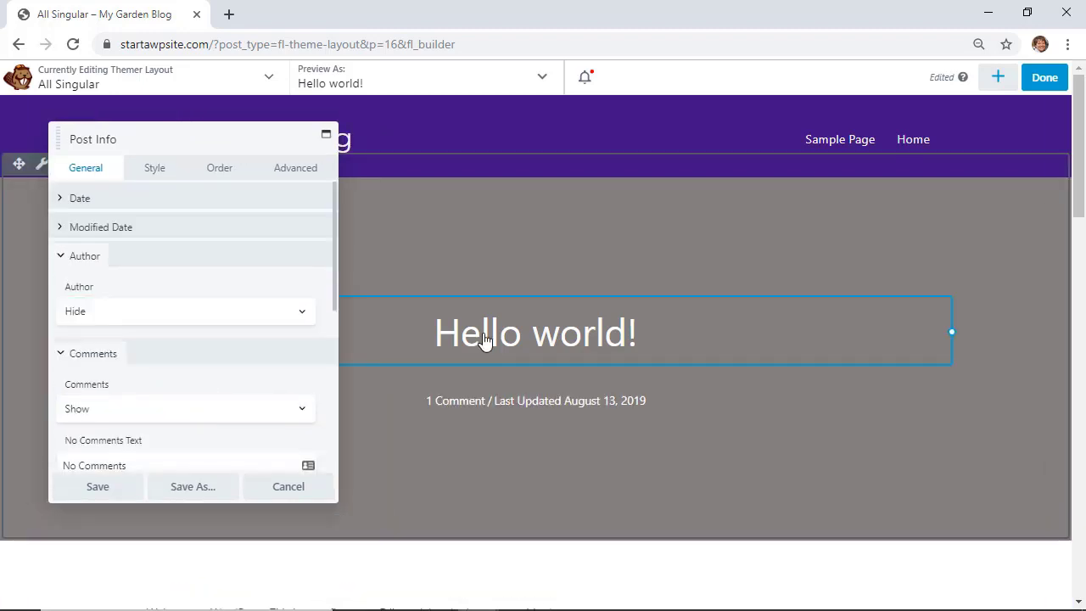
Step: Move Modified Date to the top of the Post Info order and show the author again
click(212, 178)
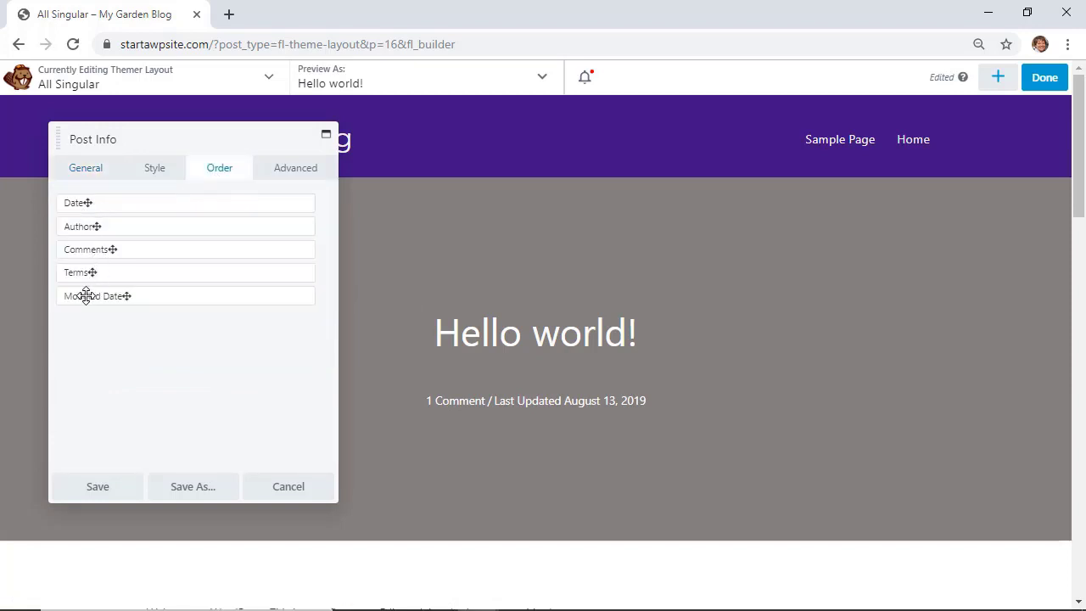
drag(86, 296, 77, 202)
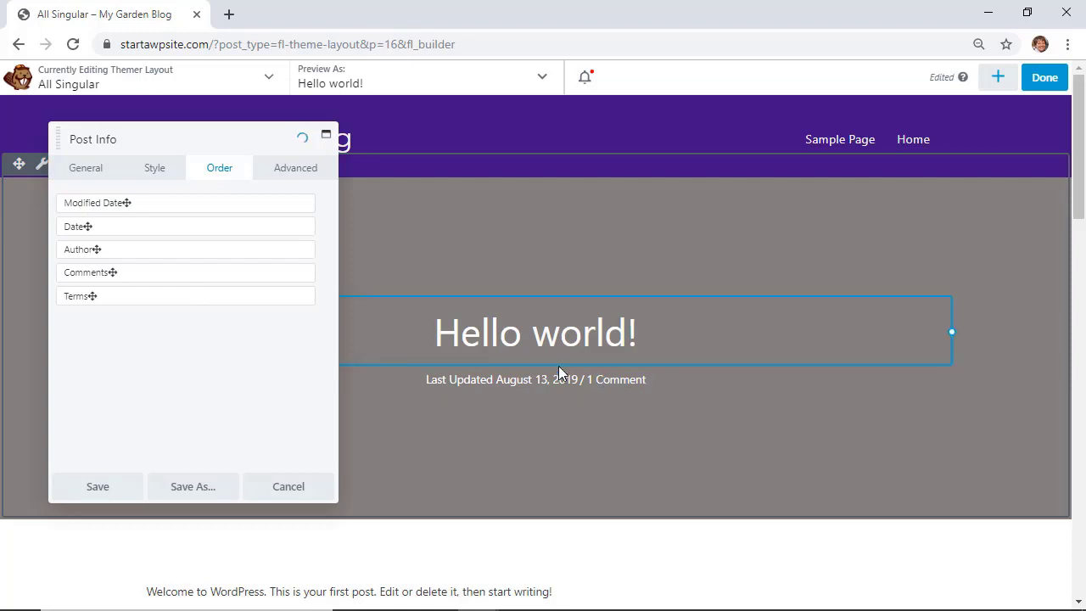
click(81, 172)
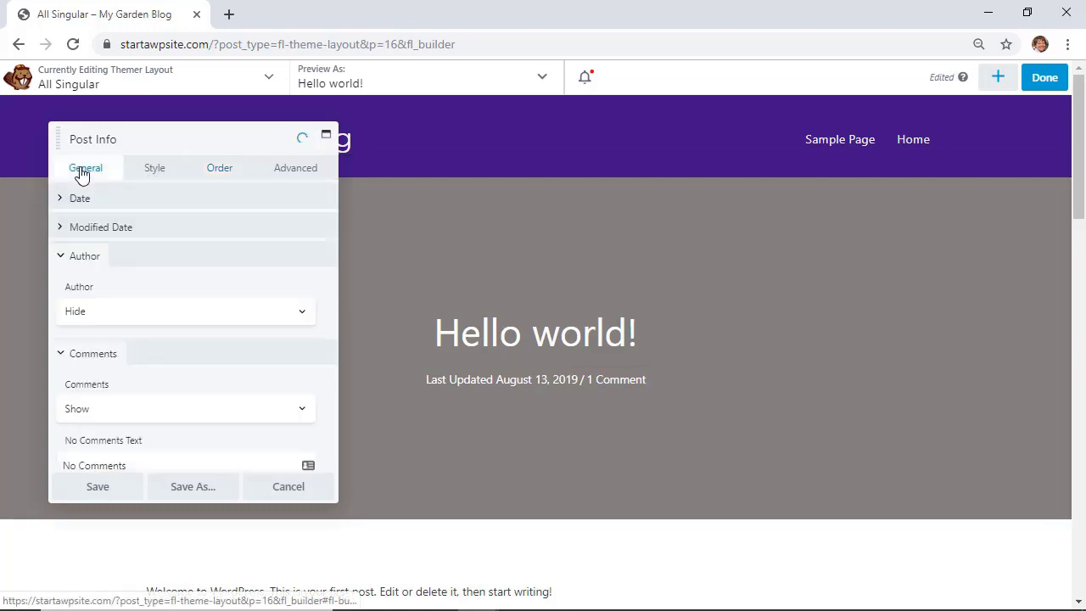
click(154, 311)
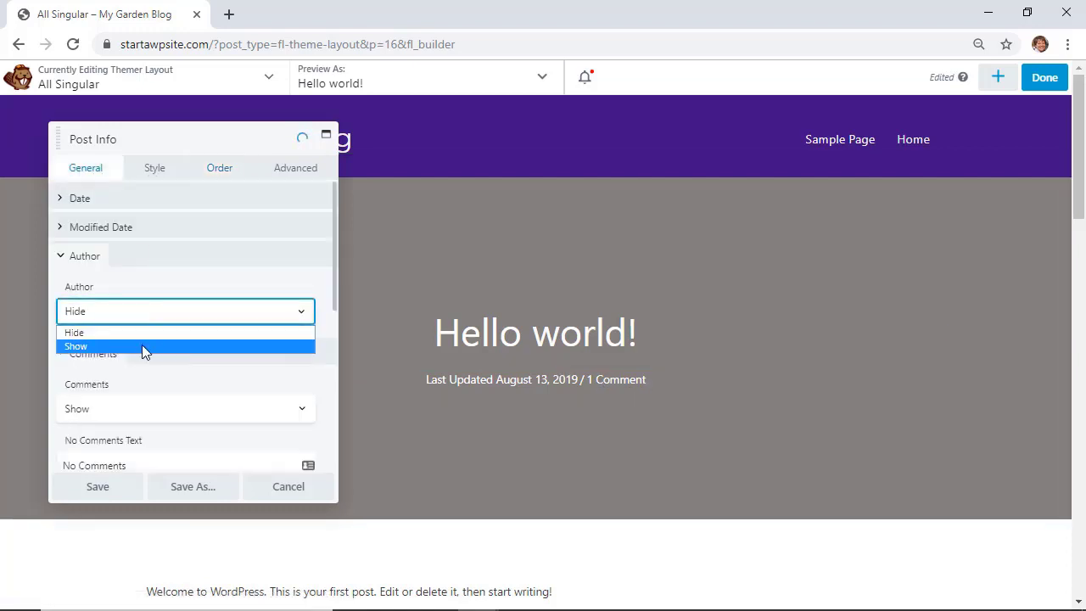
click(142, 344)
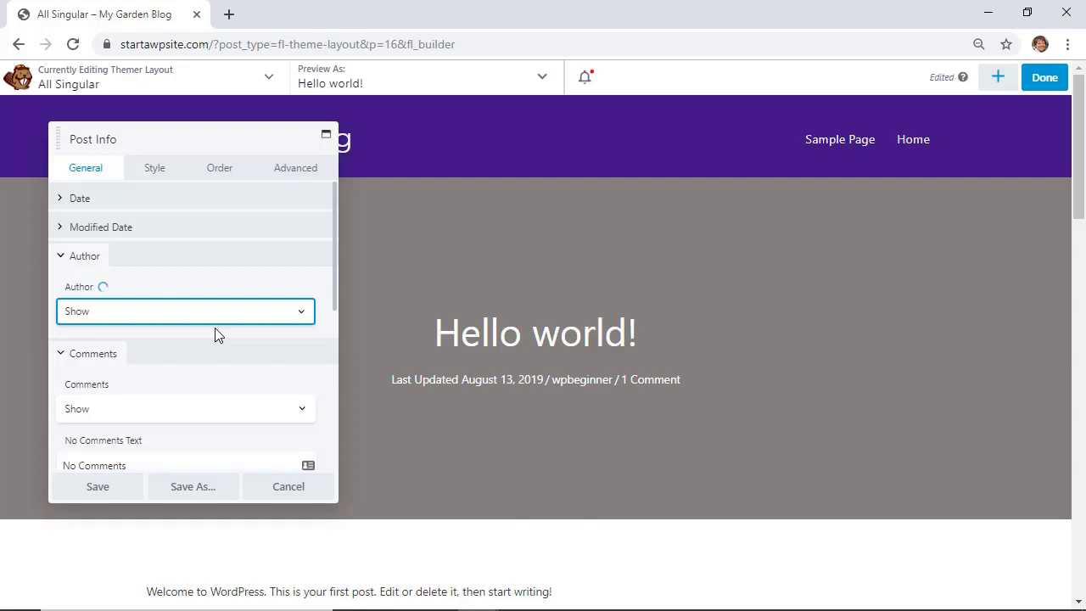
Step: Keep the post meta line's alignment set to Center on the Style tab
scroll(161, 218, down, 4)
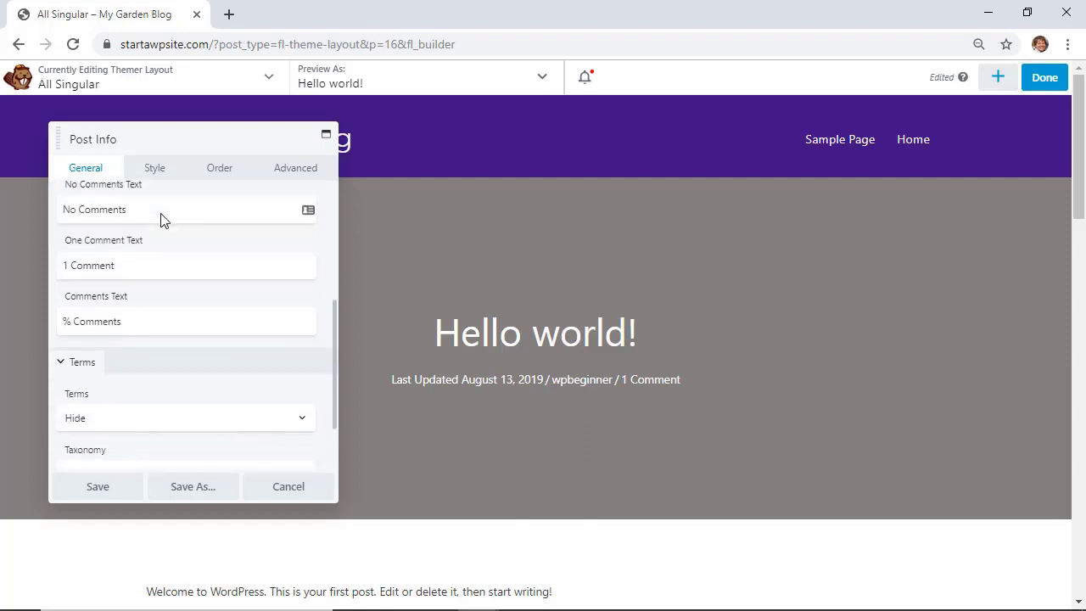
click(151, 174)
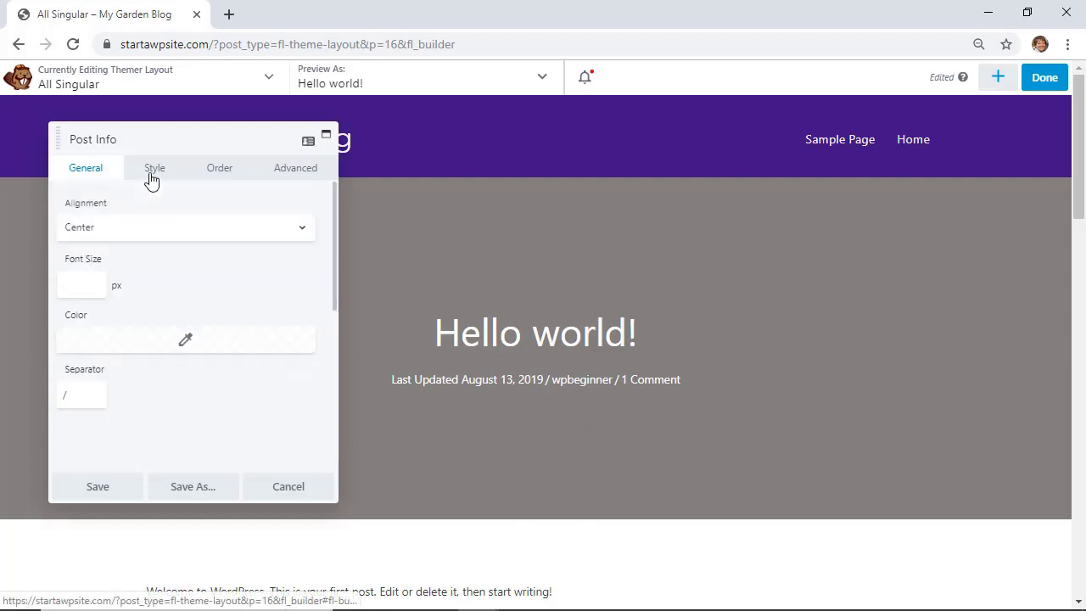
click(166, 235)
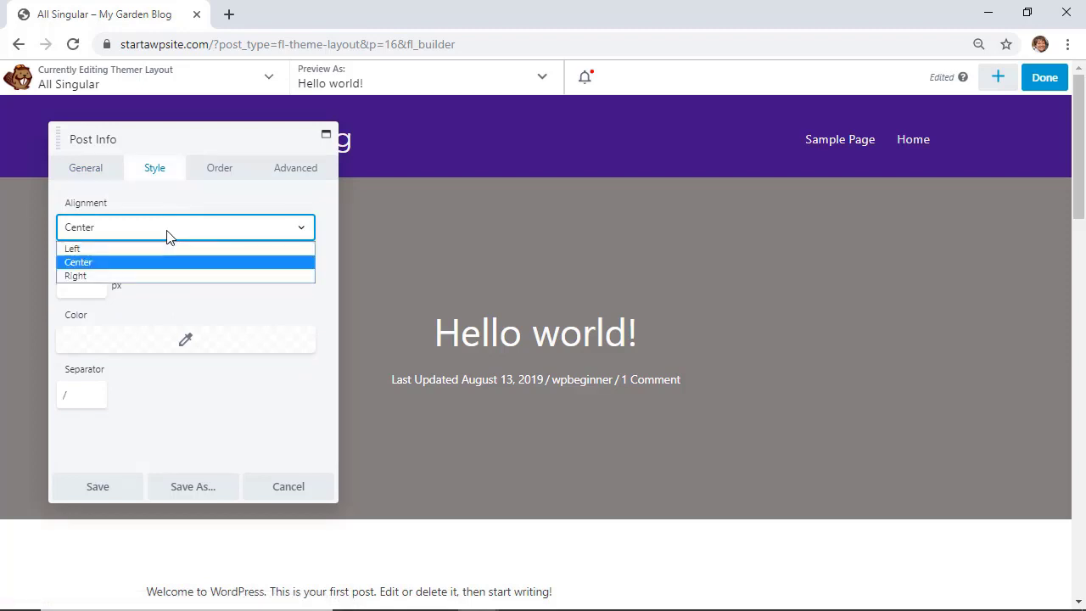
click(142, 251)
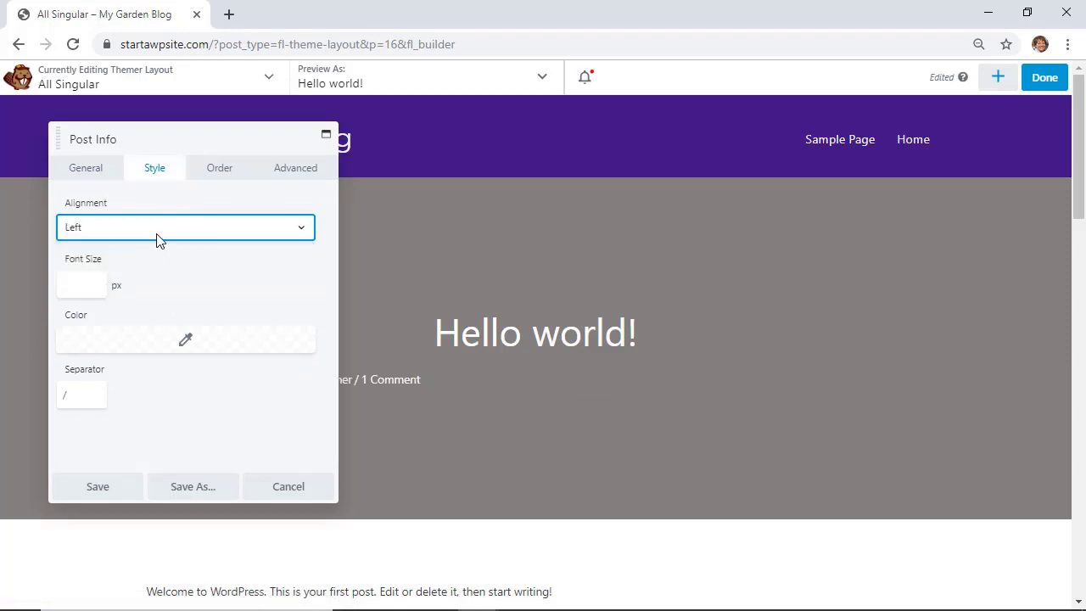
click(156, 240)
click(154, 264)
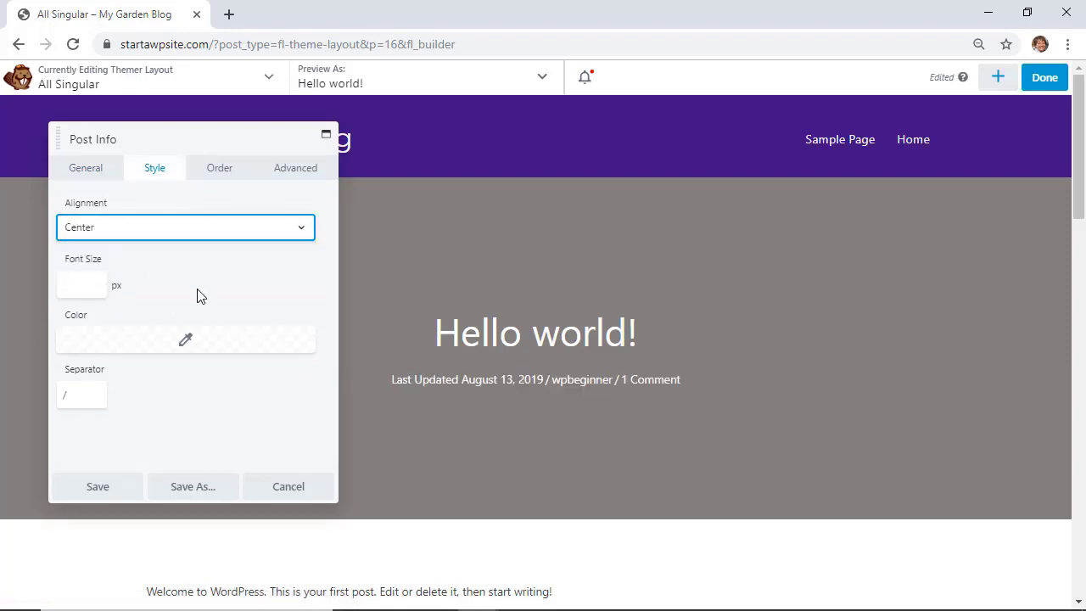
click(85, 291)
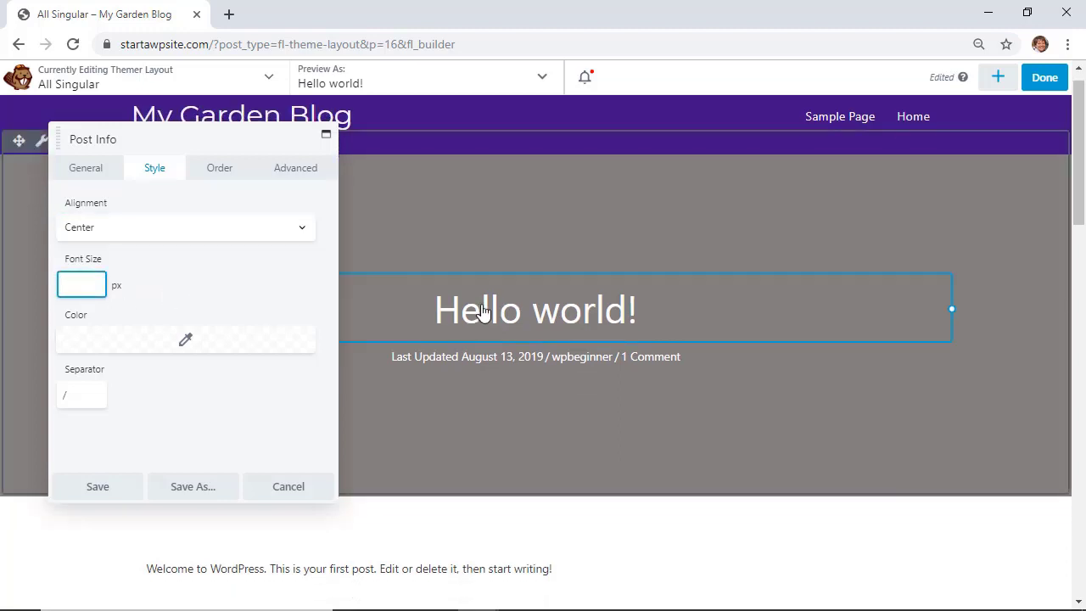
Step: Change the title heading's font family from Lato to Roboto, then to Open Sans
click(484, 310)
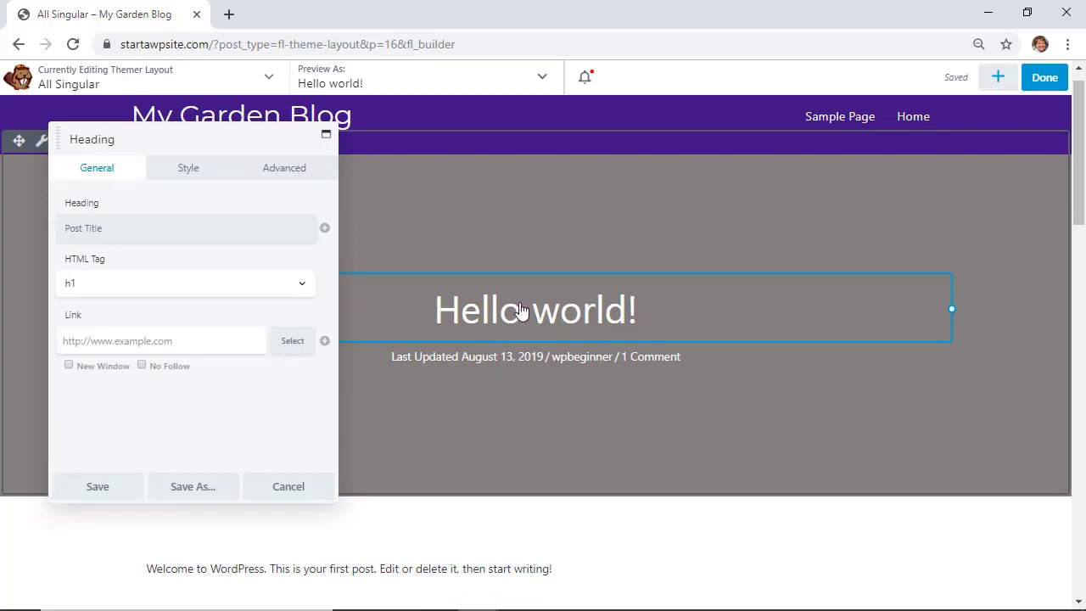
click(189, 167)
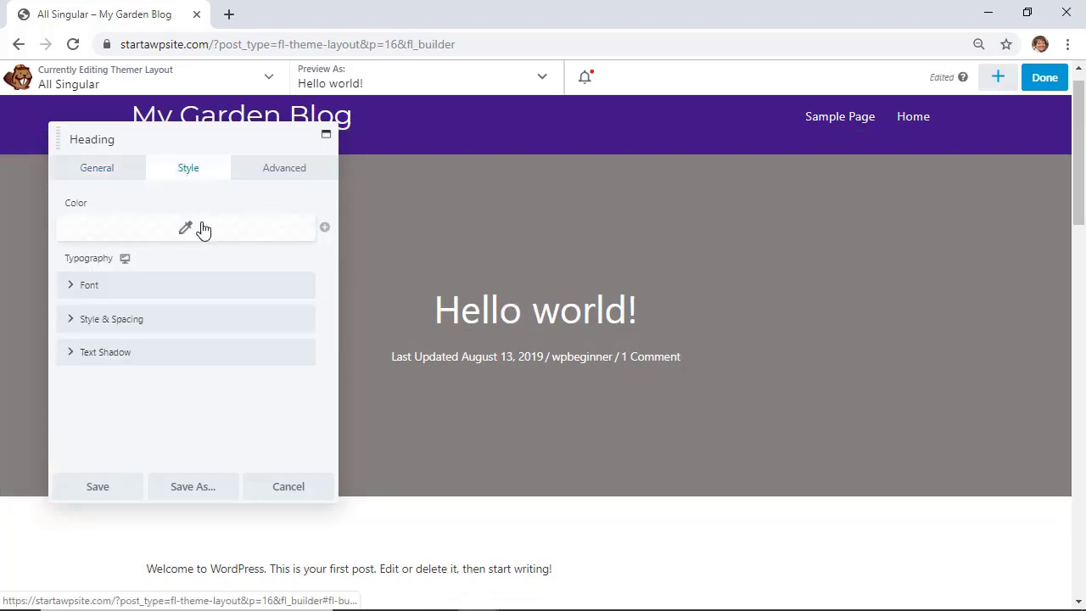
click(185, 283)
click(170, 333)
text(lato)
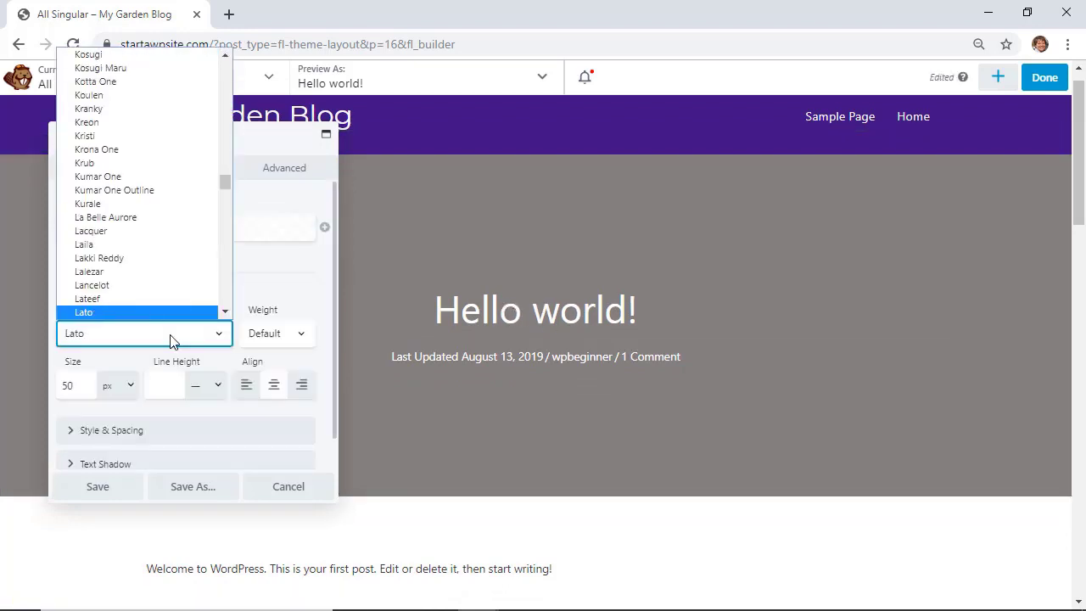
key(Return)
click(160, 340)
text(roboto)
key(Return)
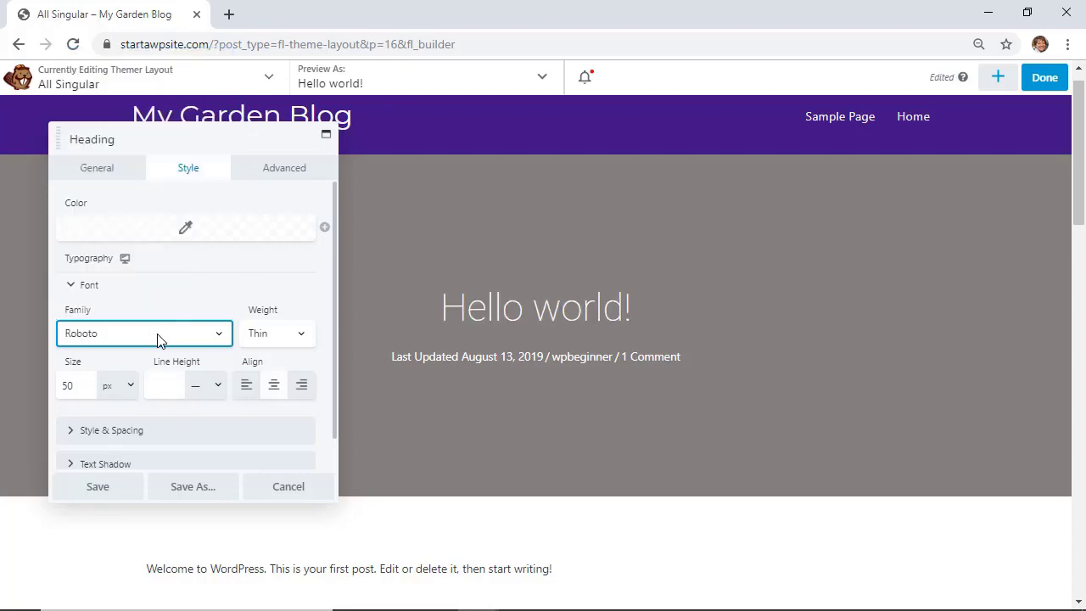
click(162, 341)
text(open)
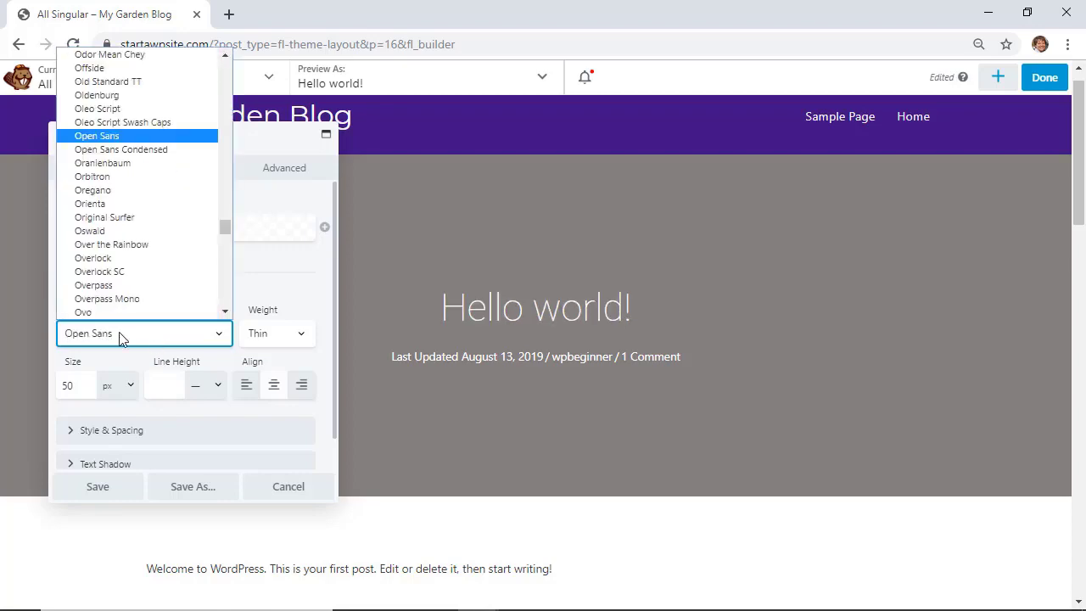
key(Return)
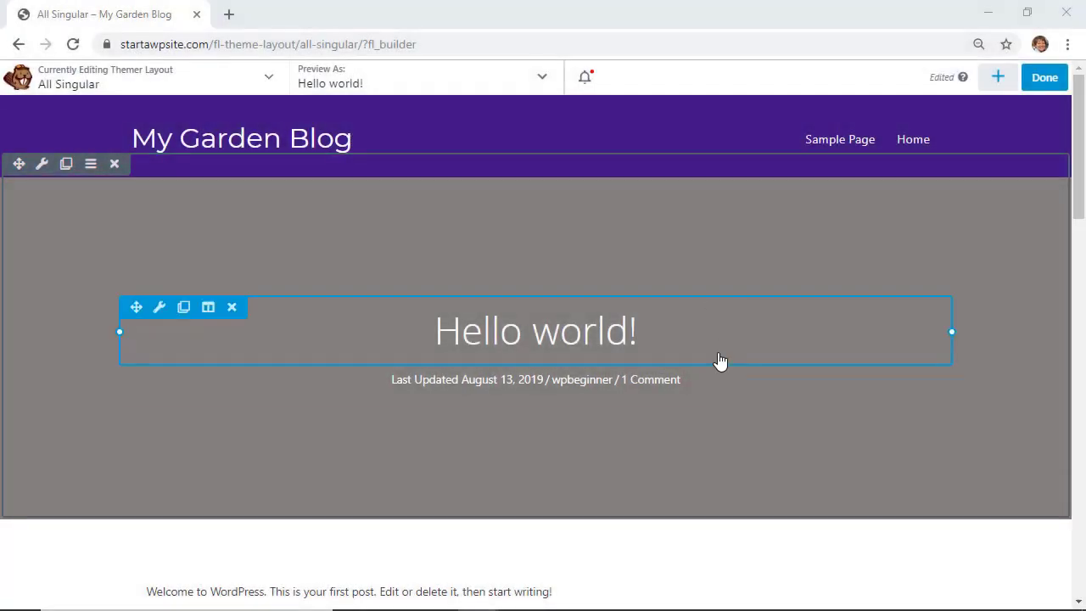
scroll(720, 361, down, 4)
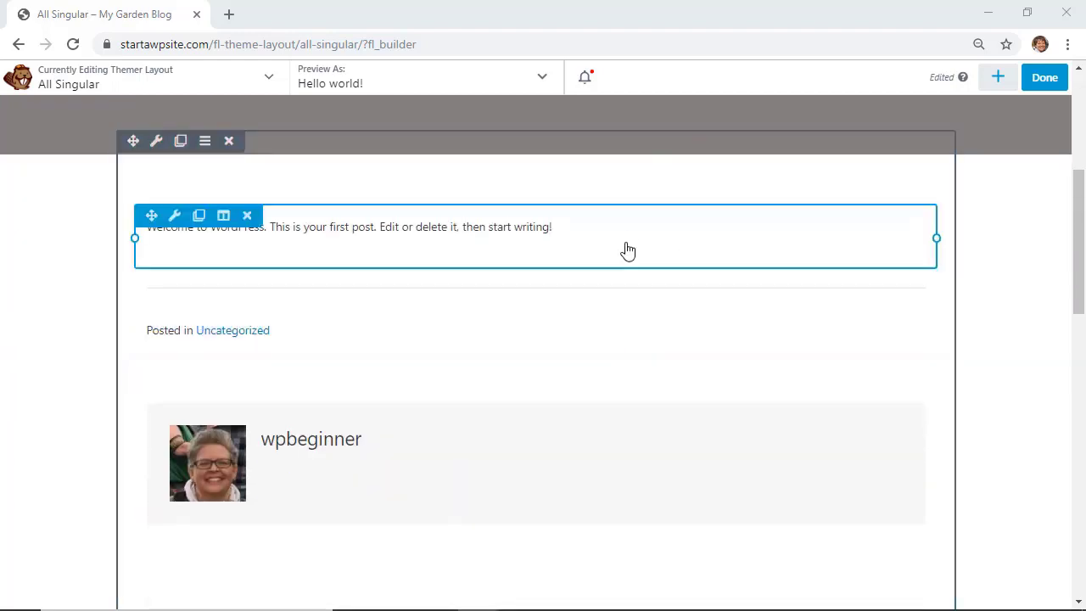
scroll(628, 255, down, 2)
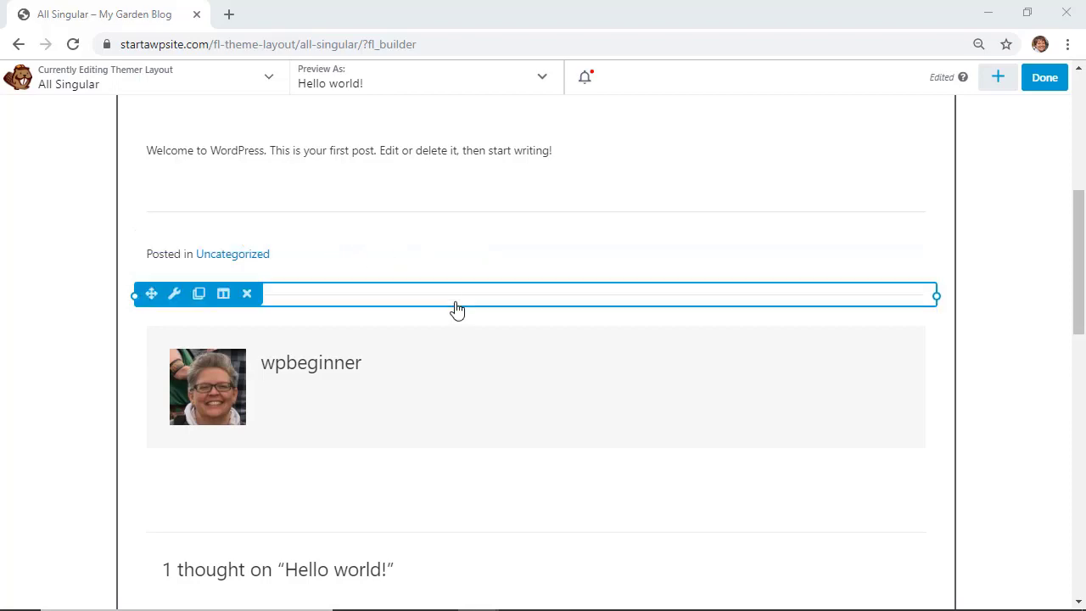
scroll(456, 310, down, 2)
scroll(432, 514, down, 2)
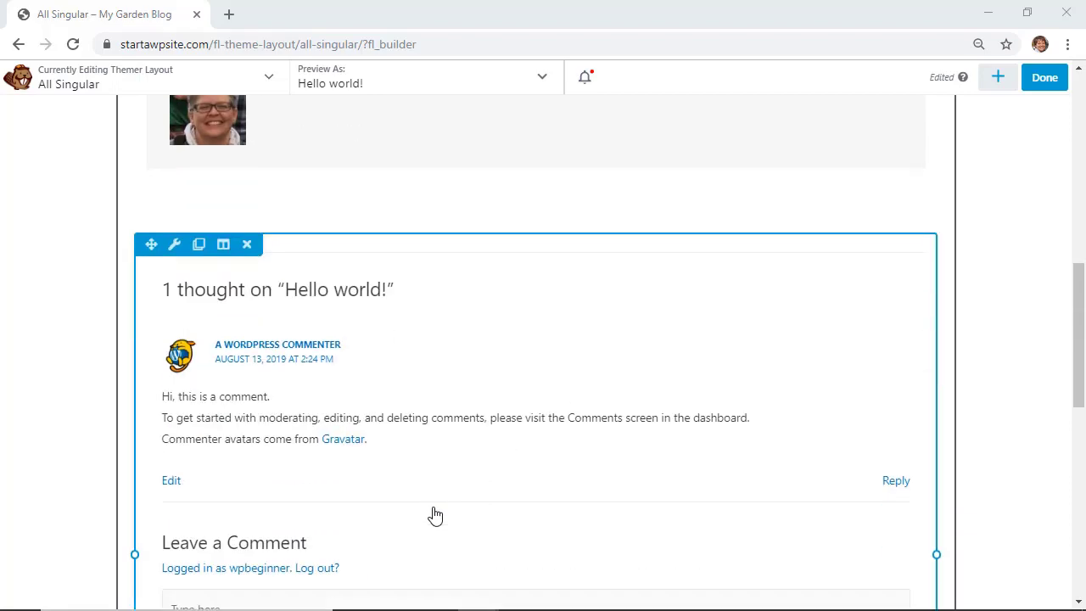
scroll(438, 407, down, 5)
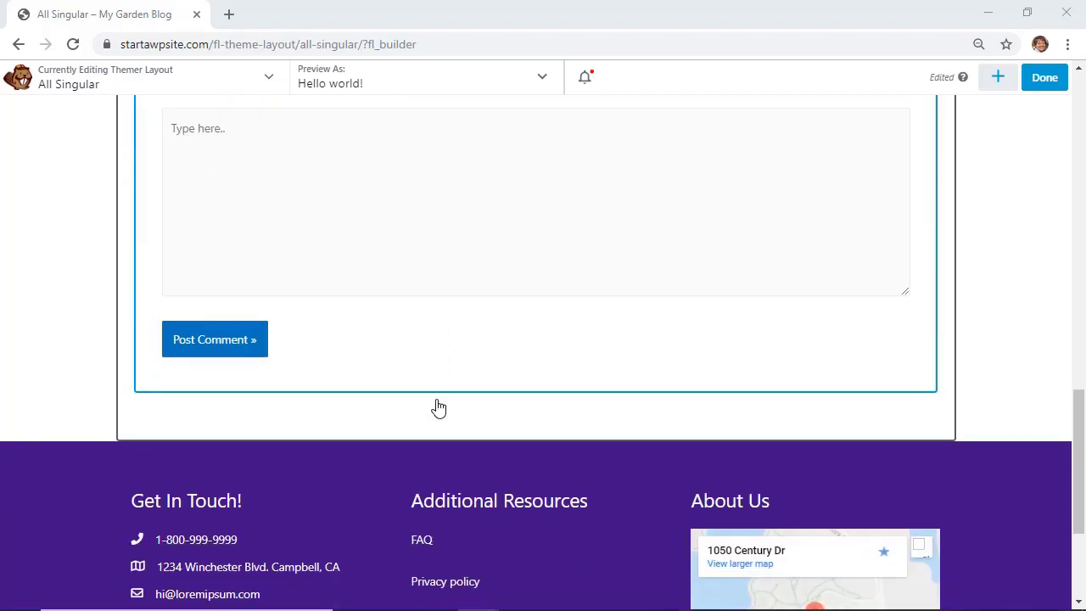
scroll(439, 407, up, 5)
scroll(439, 407, up, 2)
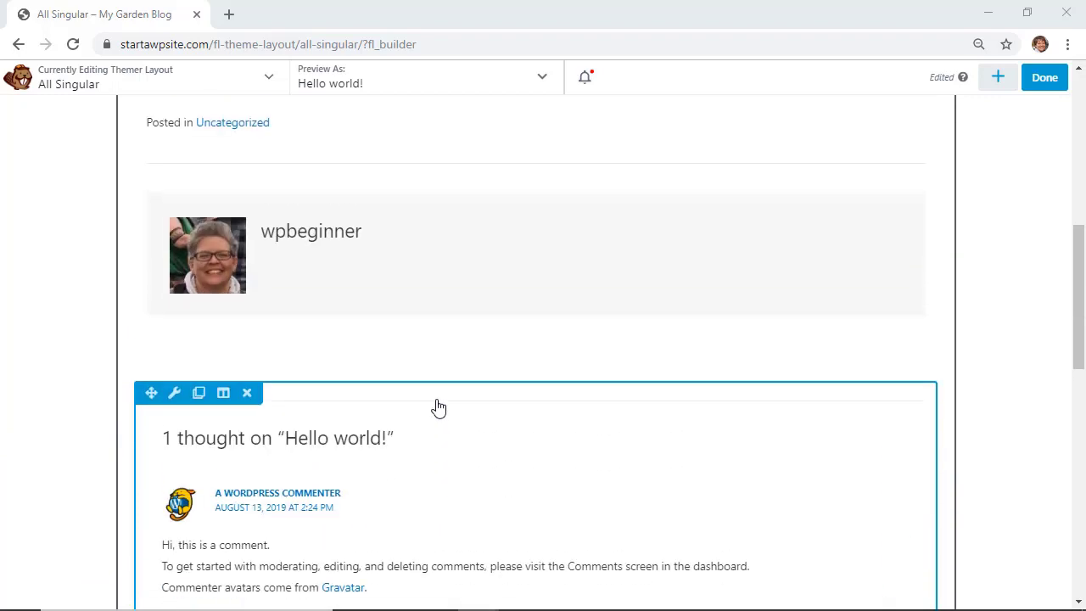
scroll(438, 407, up, 6)
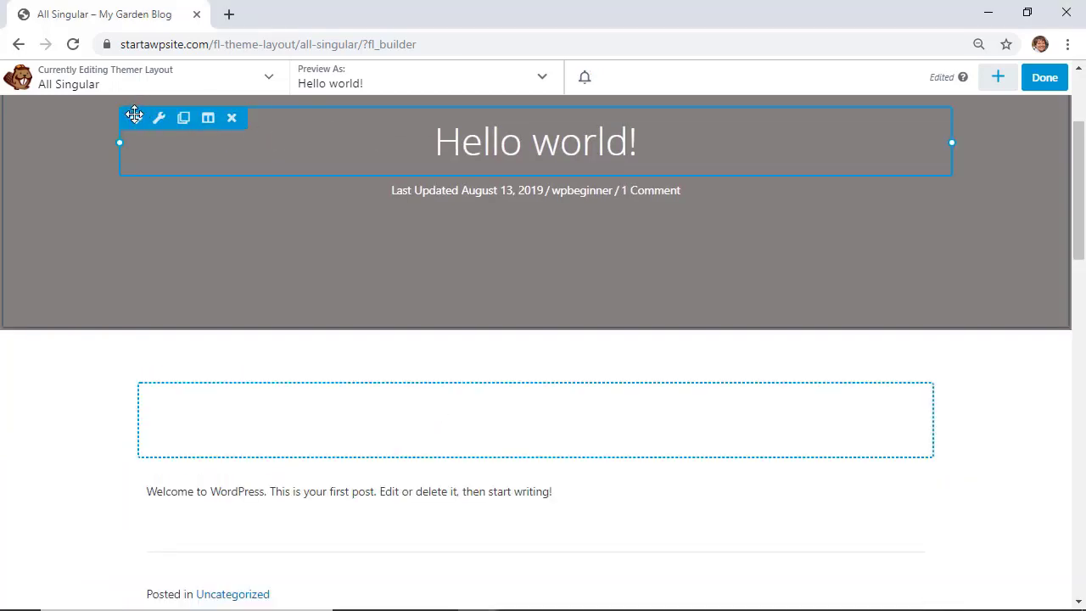
Step: Move the title and Last Updated modules into the content area and delete the empty grey row
drag(134, 118, 235, 484)
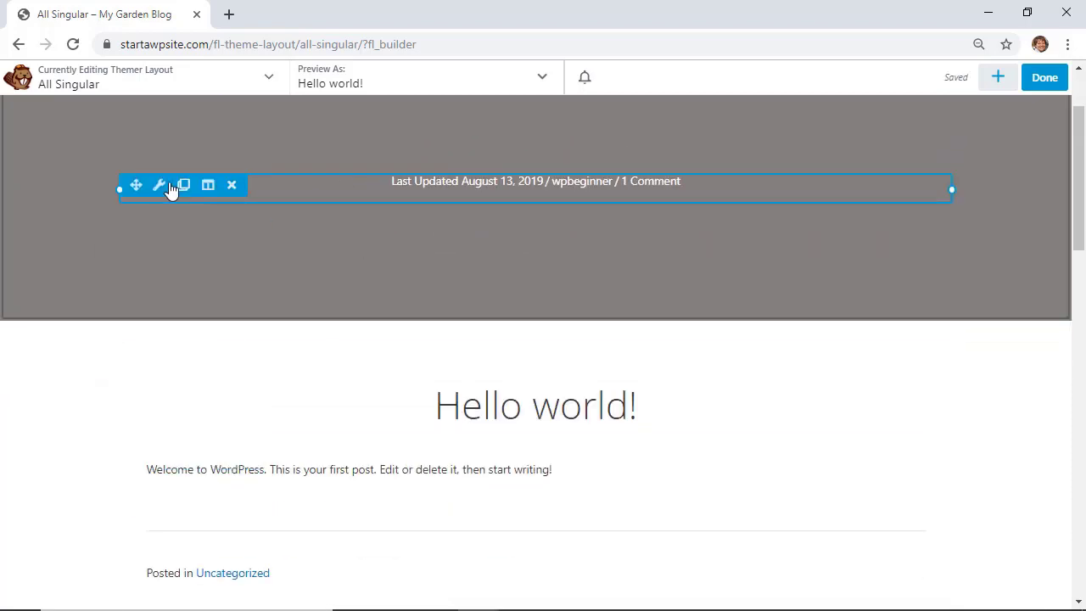
drag(136, 185, 201, 549)
scroll(200, 548, up, 3)
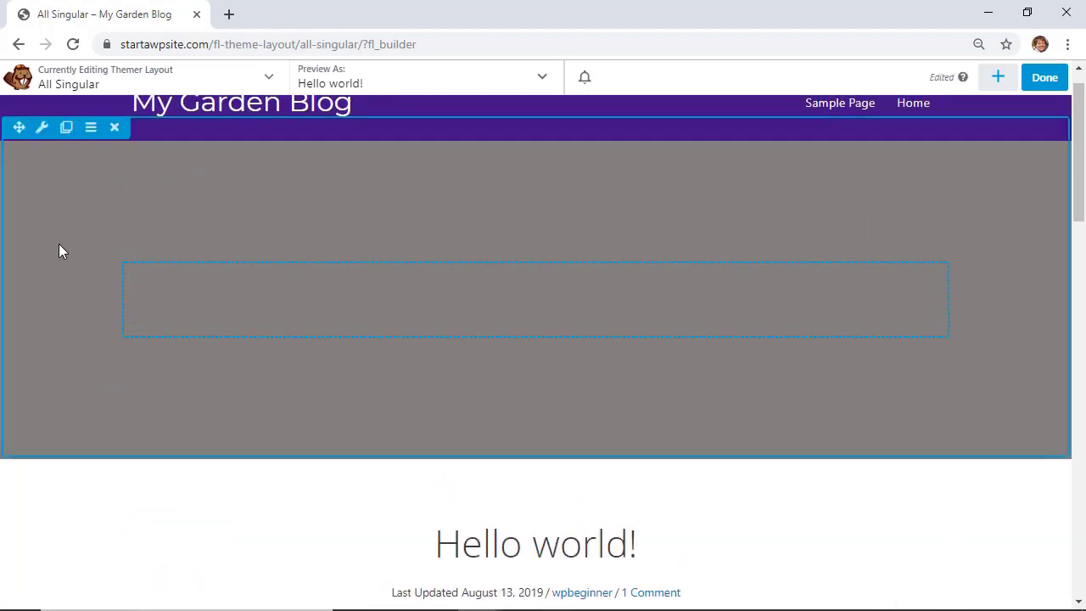
click(116, 130)
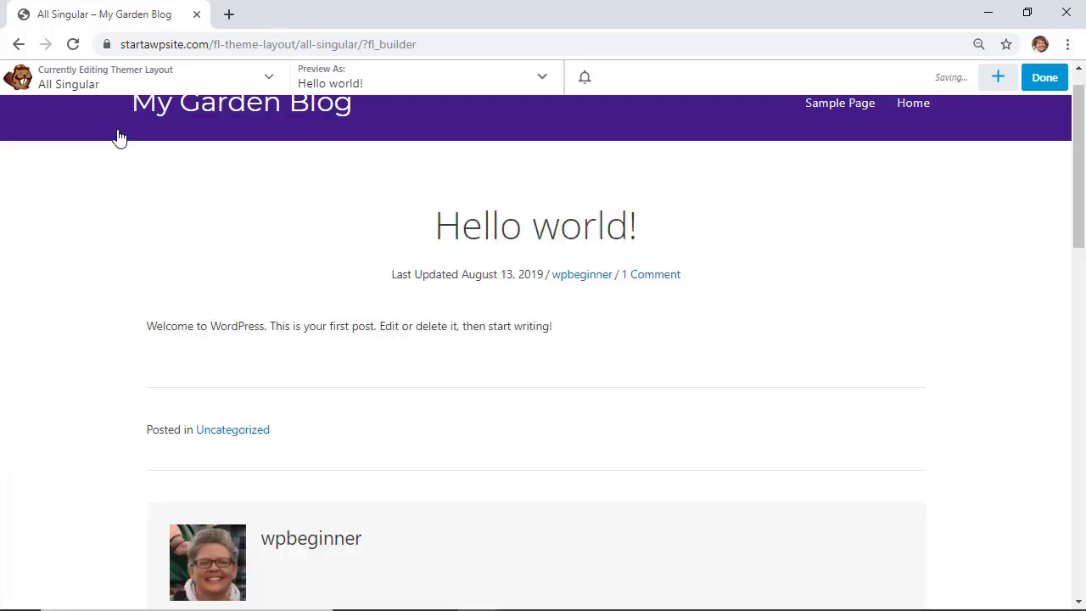
Step: Finish editing and publish the All Singular layout
scroll(86, 286, down, 1)
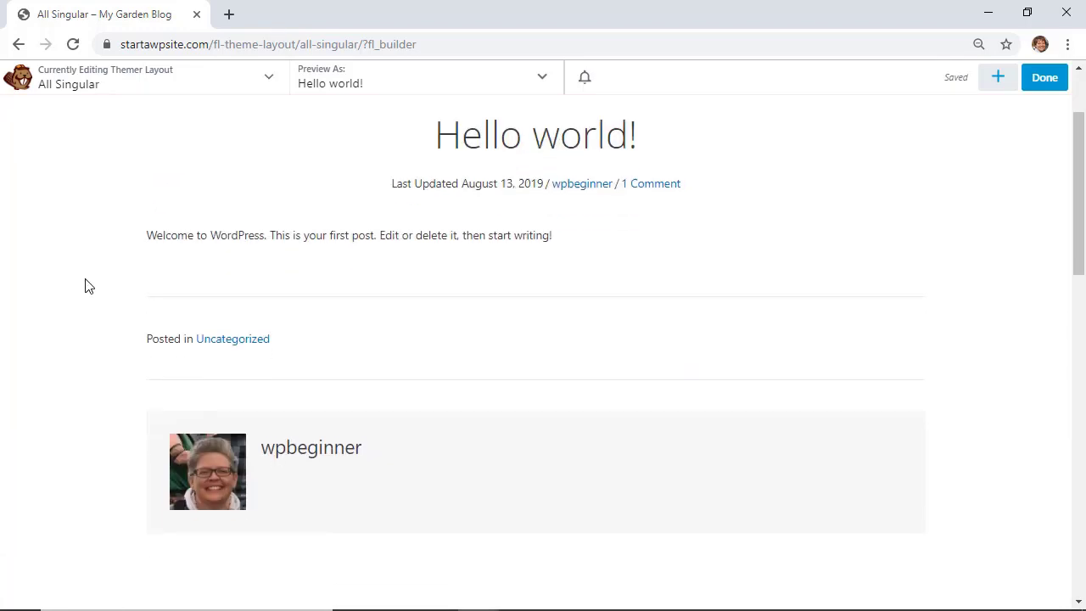
scroll(85, 286, up, 2)
scroll(85, 286, down, 2)
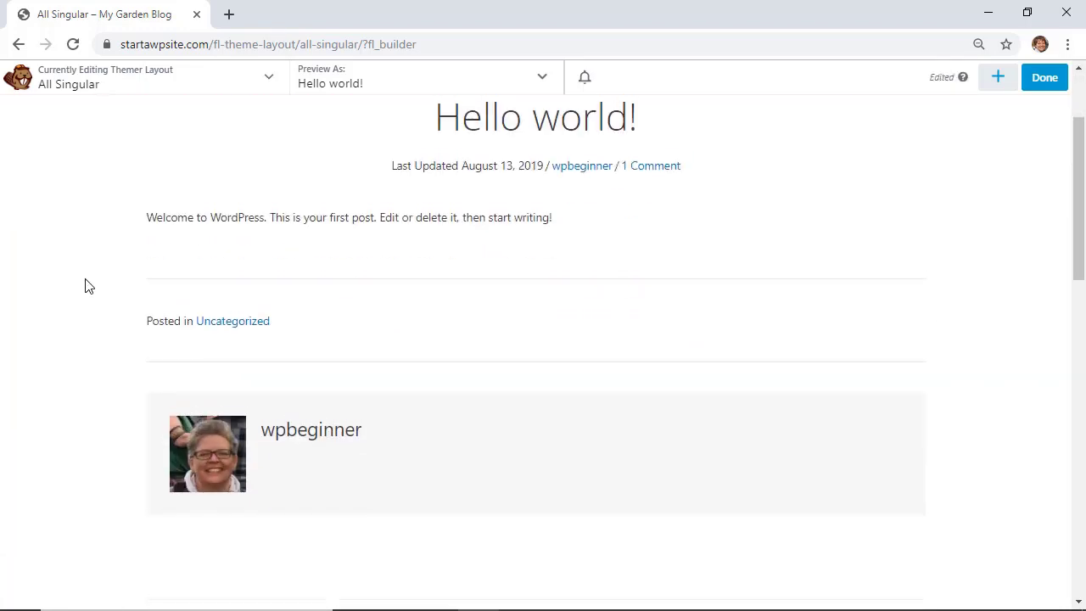
scroll(85, 286, up, 1)
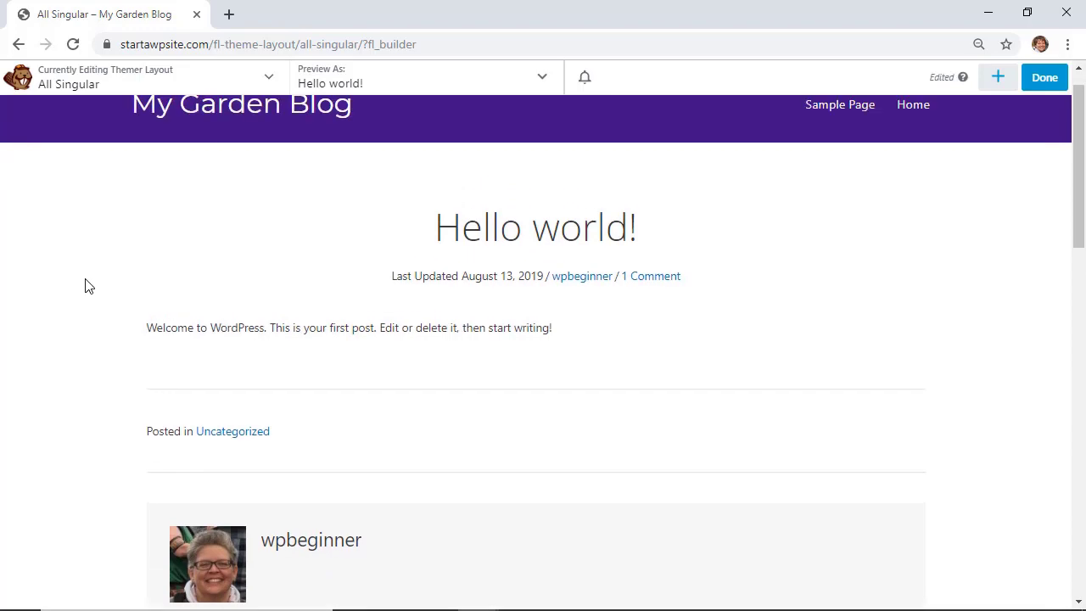
scroll(411, 396, down, 2)
scroll(412, 396, up, 2)
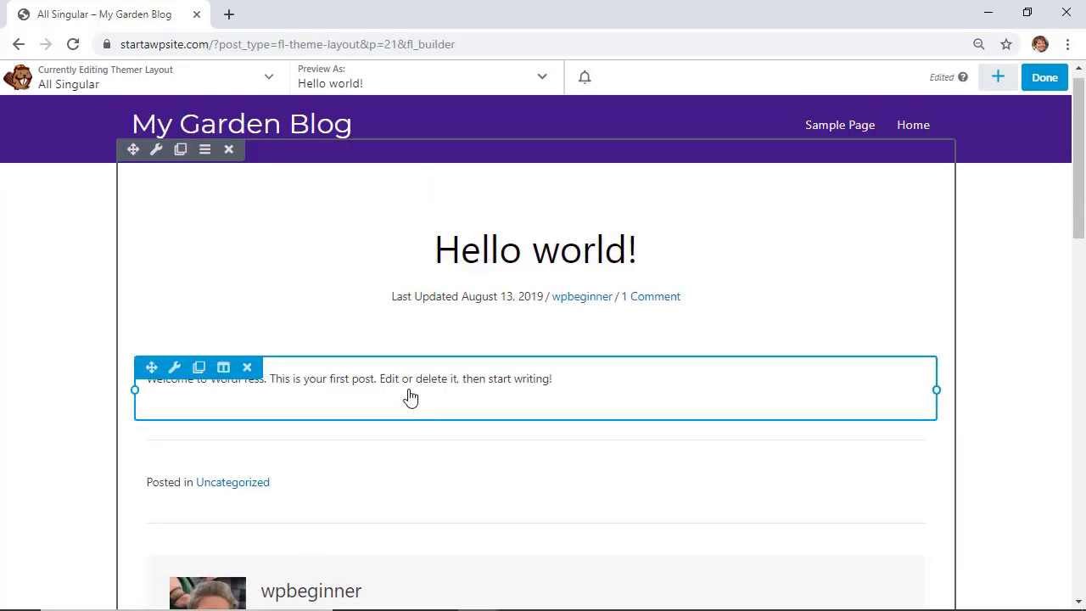
scroll(411, 396, down, 3)
scroll(410, 396, down, 3)
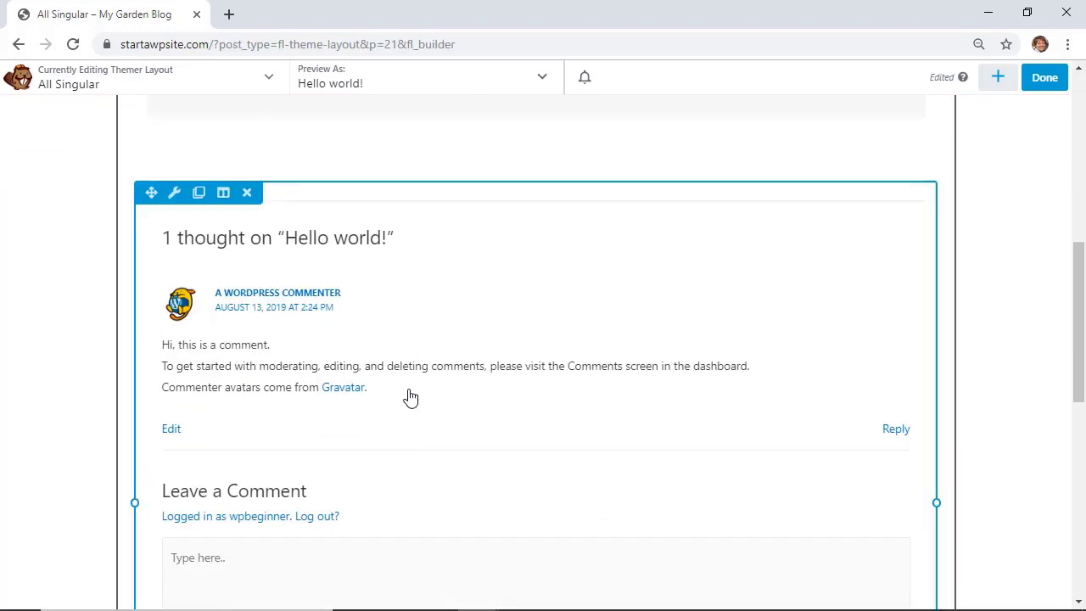
click(1045, 77)
click(975, 79)
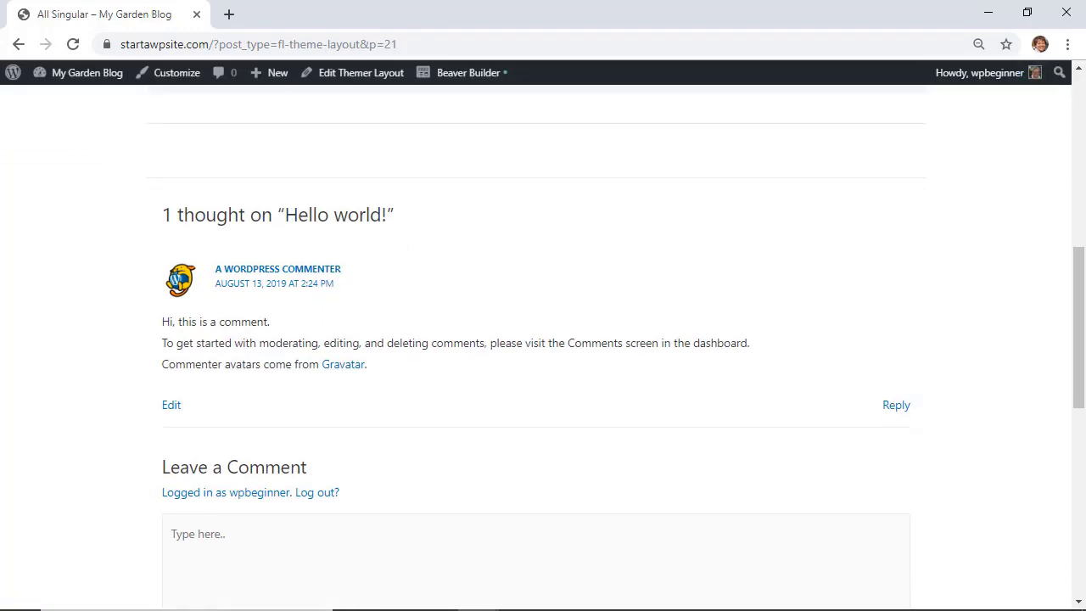
Step: Go from the dashboard to Beaver Builder's Add New page
mouse_move(32, 78)
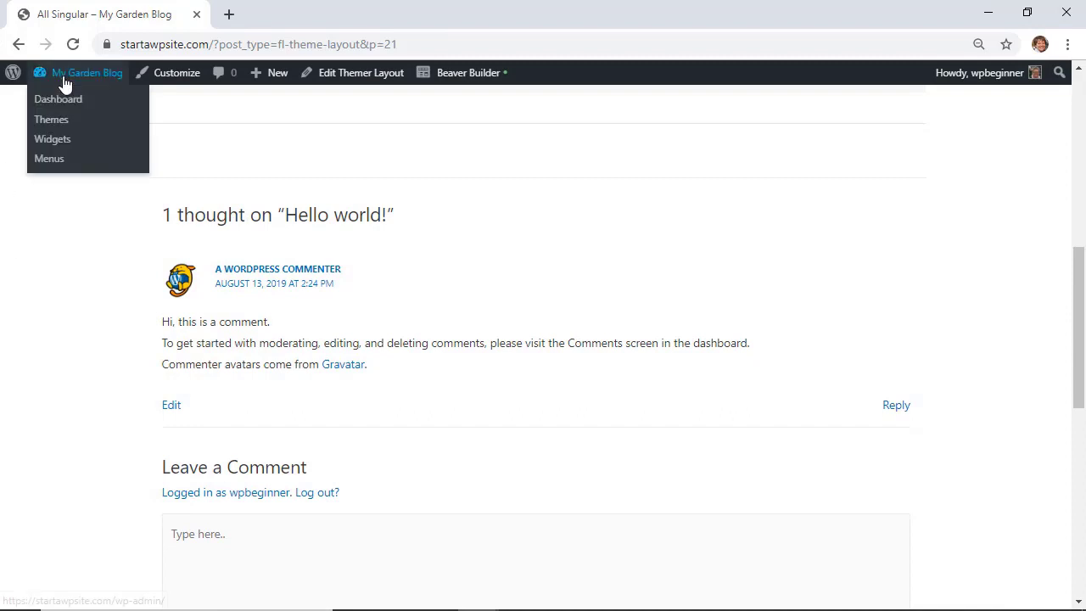
click(64, 109)
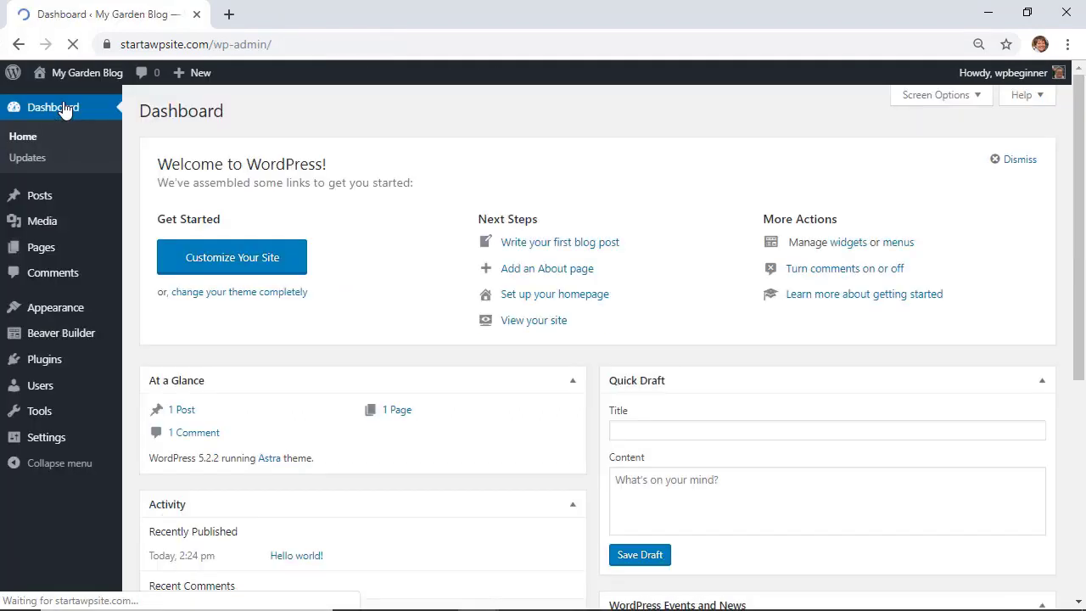
click(49, 338)
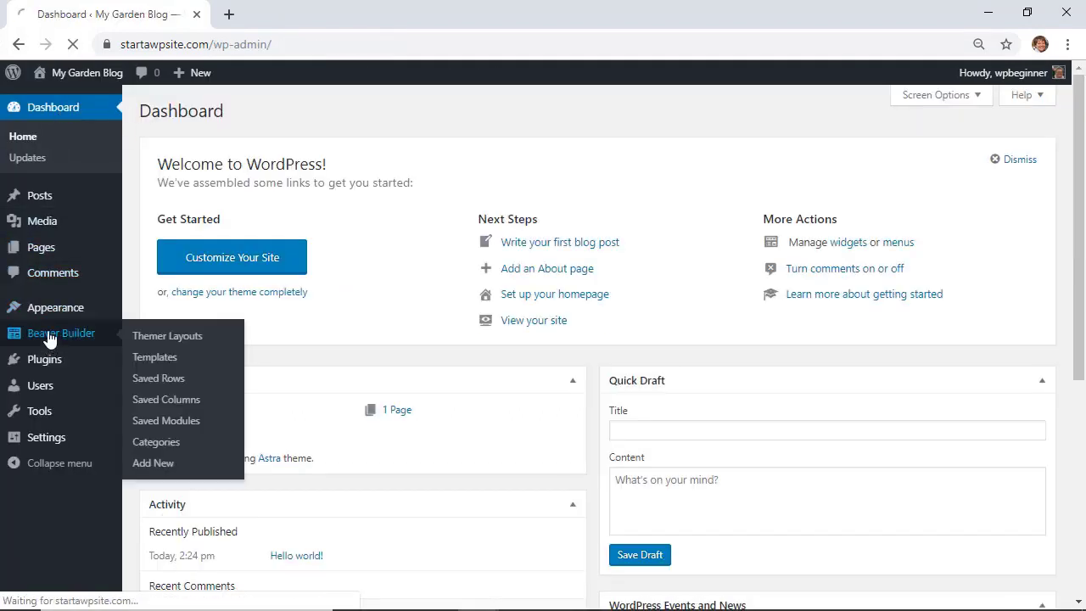
click(29, 441)
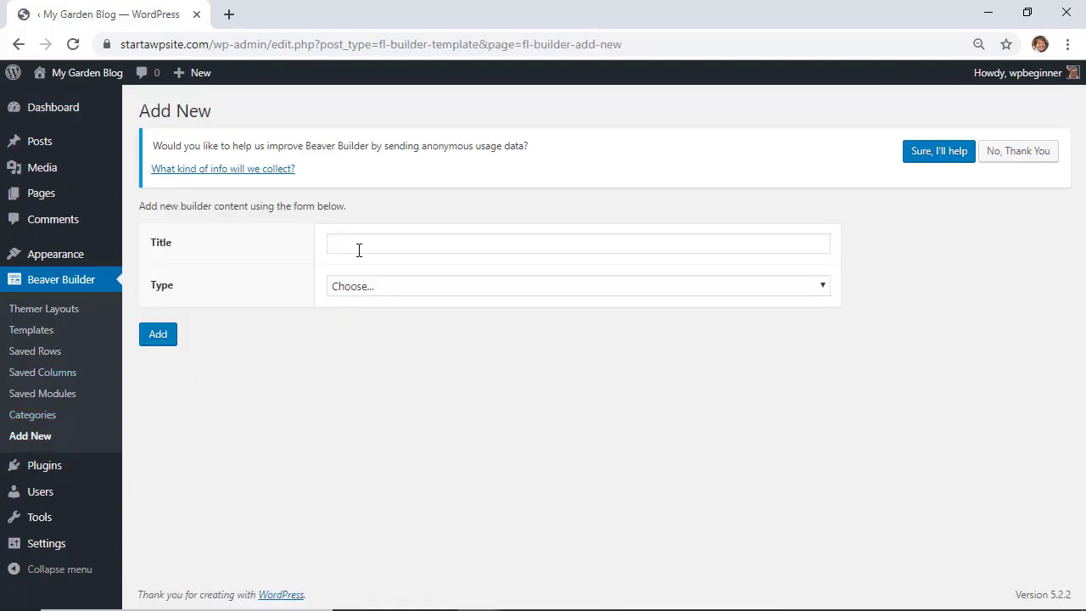
Step: Fill in title Archive, type Themer Layout and layout kind Archive
click(359, 249)
click(388, 288)
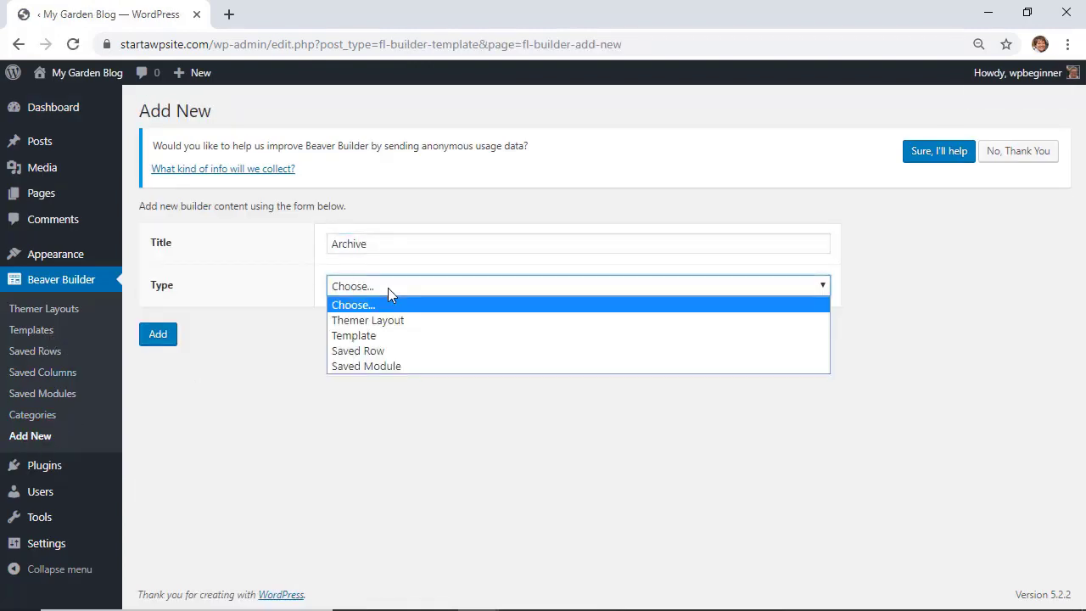
click(386, 318)
click(379, 331)
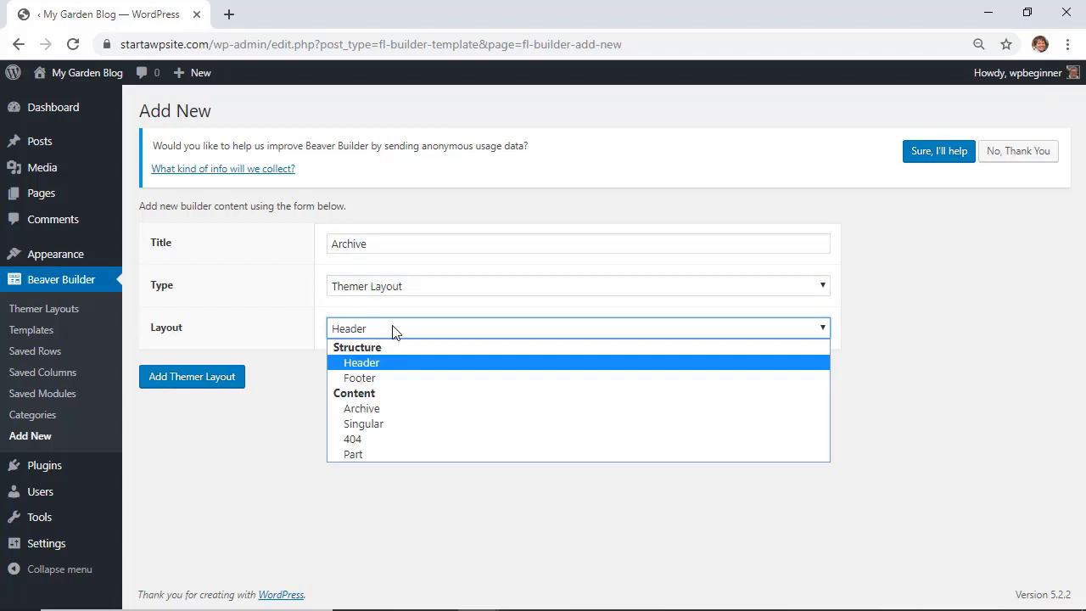
click(376, 409)
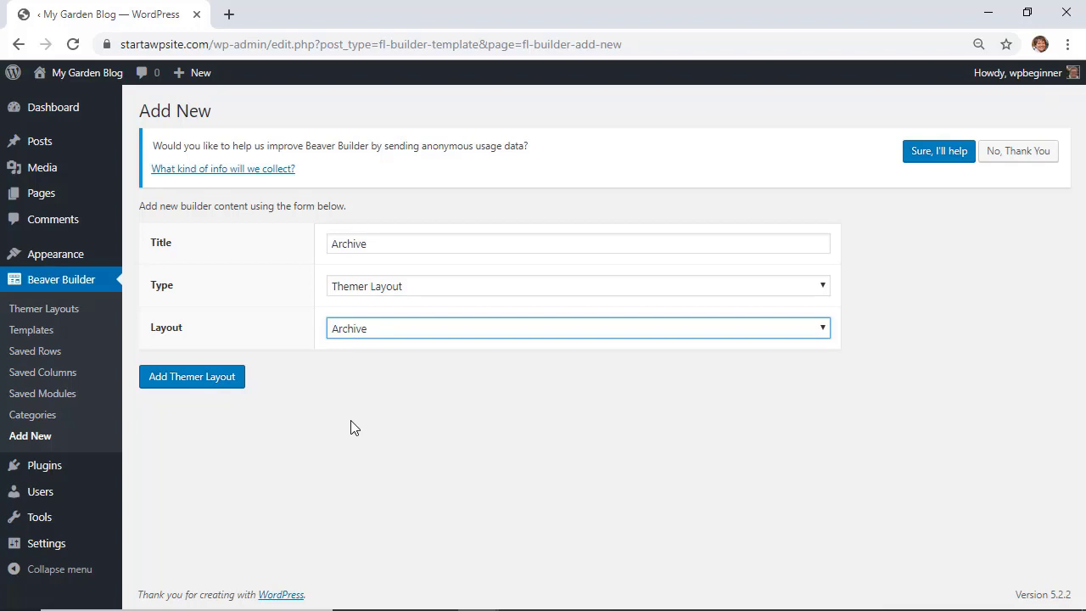
click(388, 335)
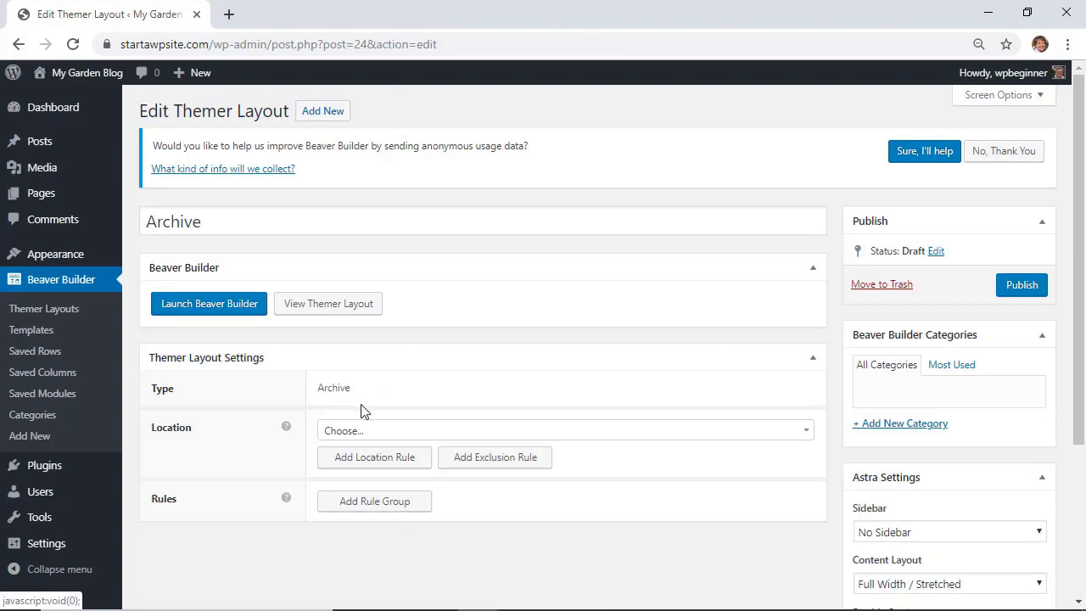
Step: Set the layout location to Post Category Archive and launch Beaver Builder
click(383, 431)
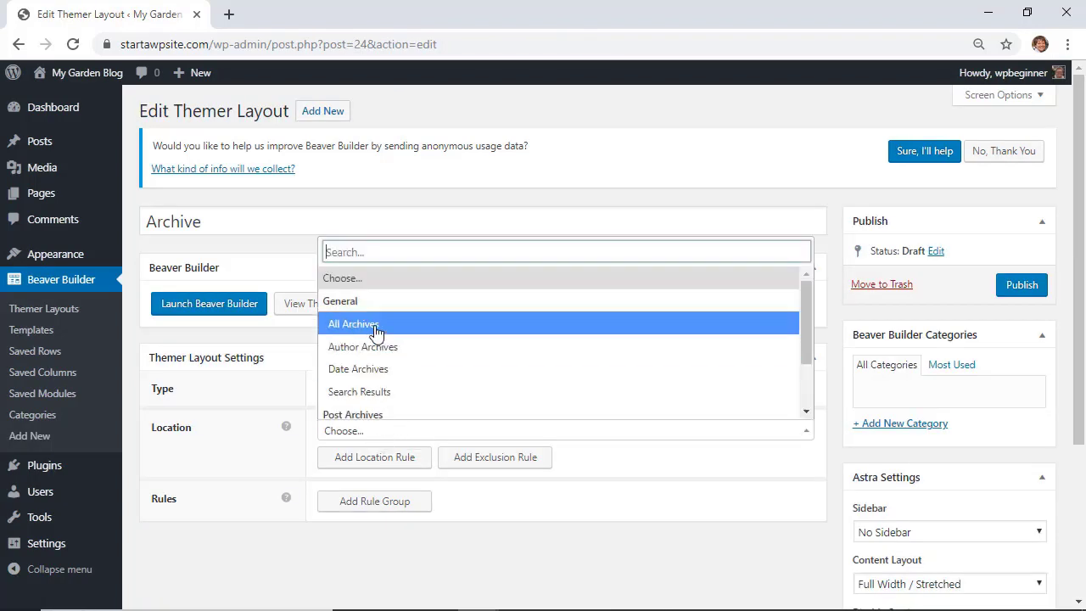
scroll(422, 335, down, 2)
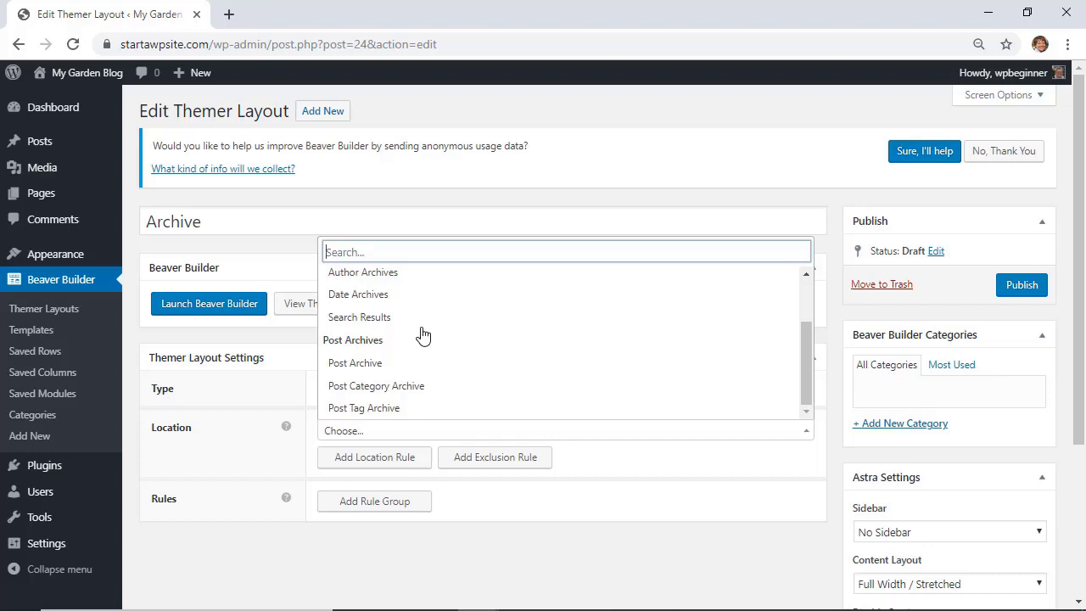
click(382, 391)
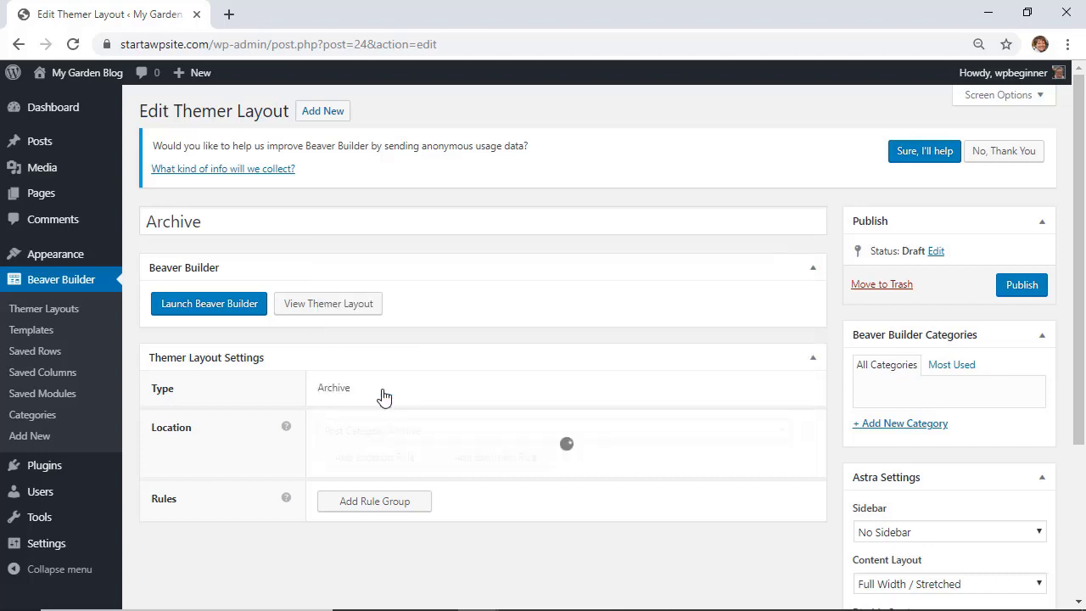
scroll(533, 548, down, 1)
click(203, 263)
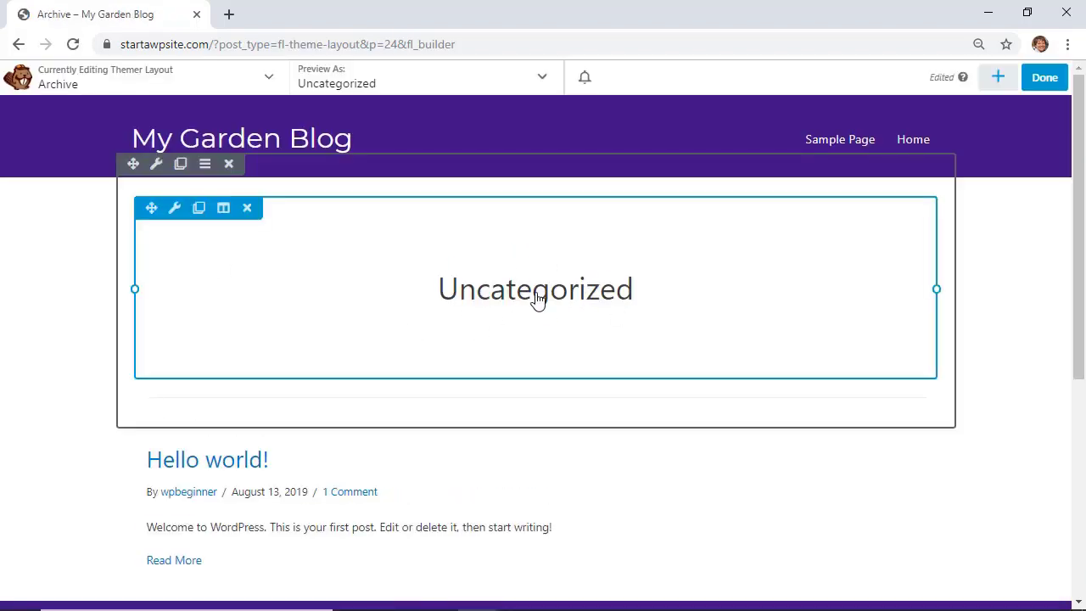
Step: Cancel the archive heading's settings unchanged and bring up the Posts module settings
click(496, 290)
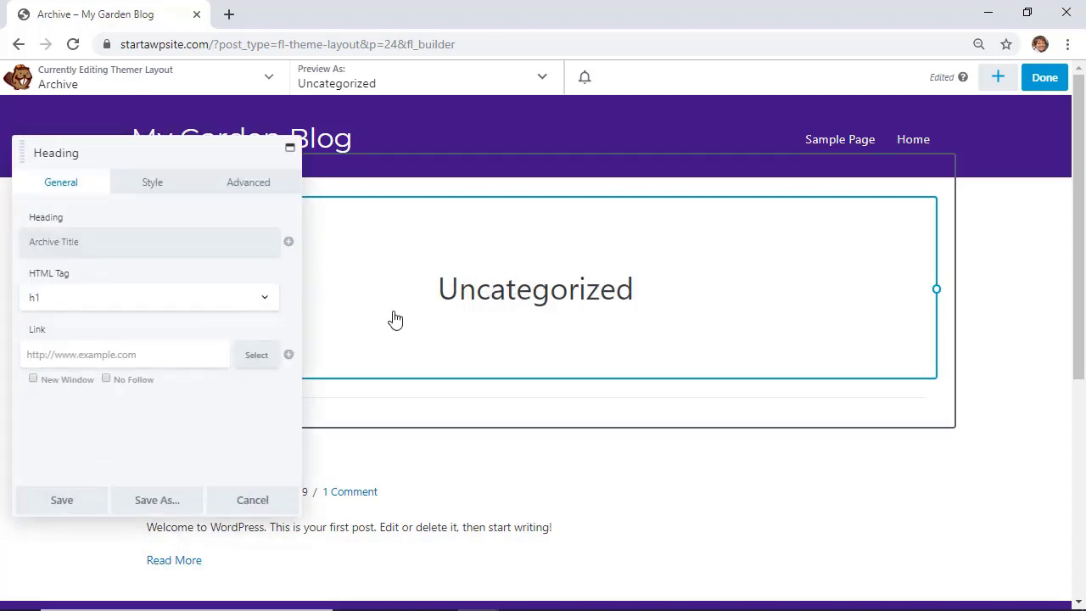
click(257, 501)
scroll(434, 461, down, 3)
scroll(433, 463, up, 2)
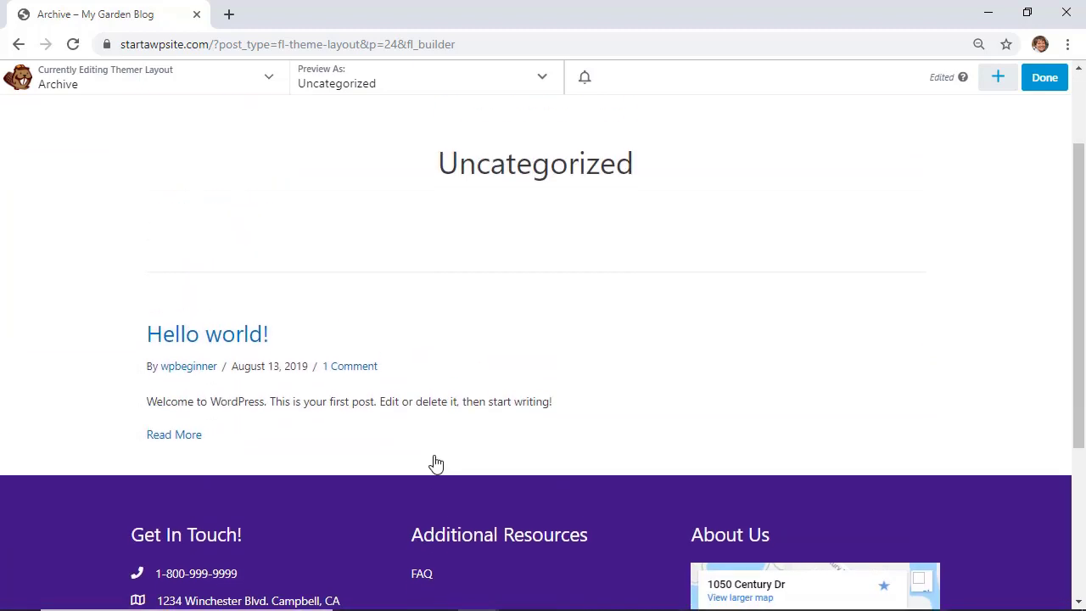
click(514, 334)
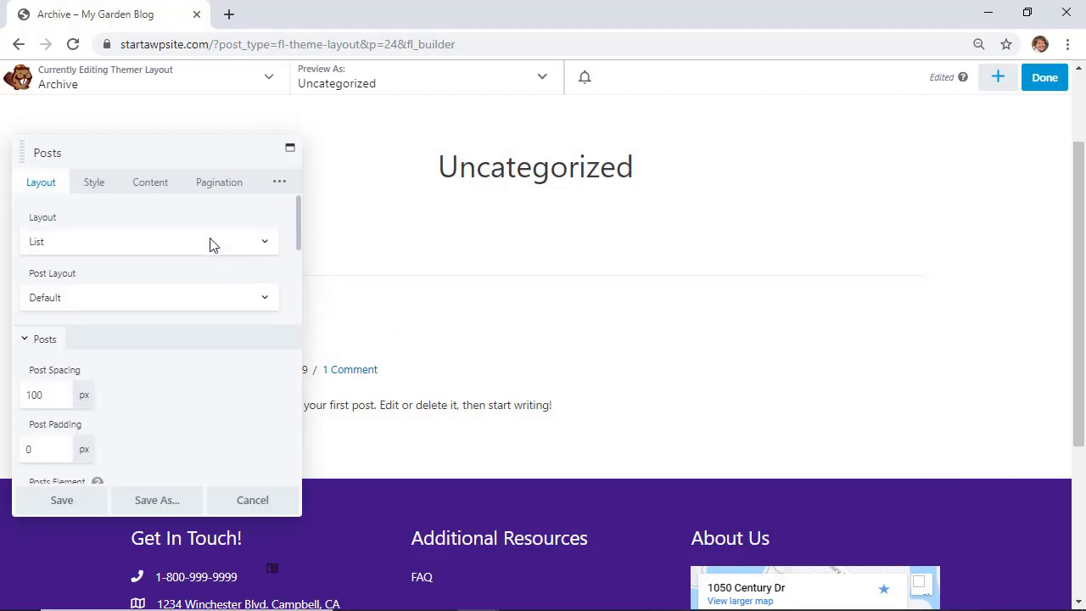
Step: Switch the Posts layout from List to Columns
click(204, 246)
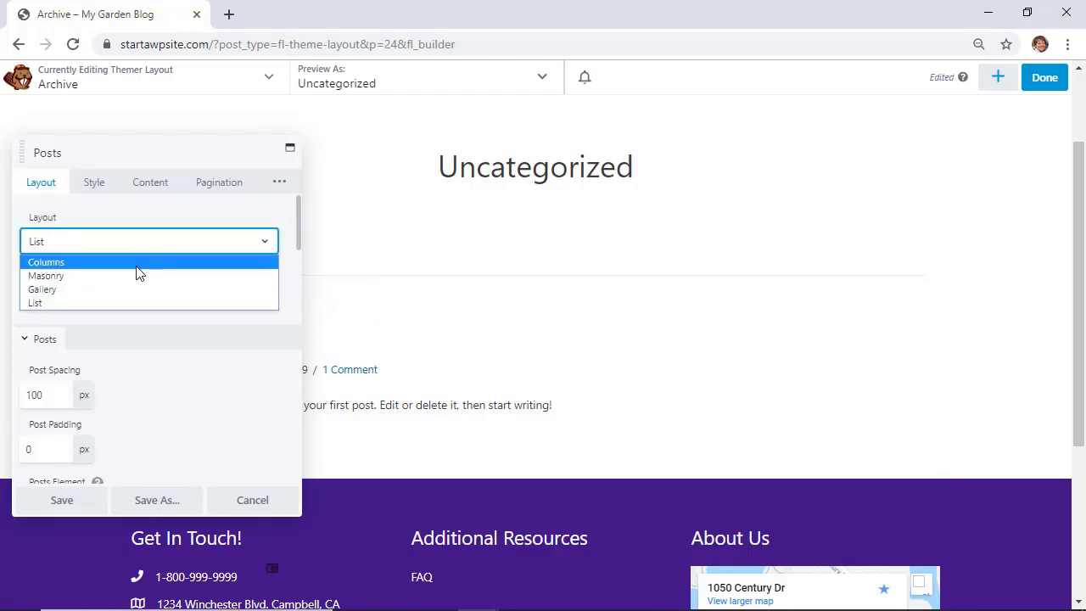
click(72, 265)
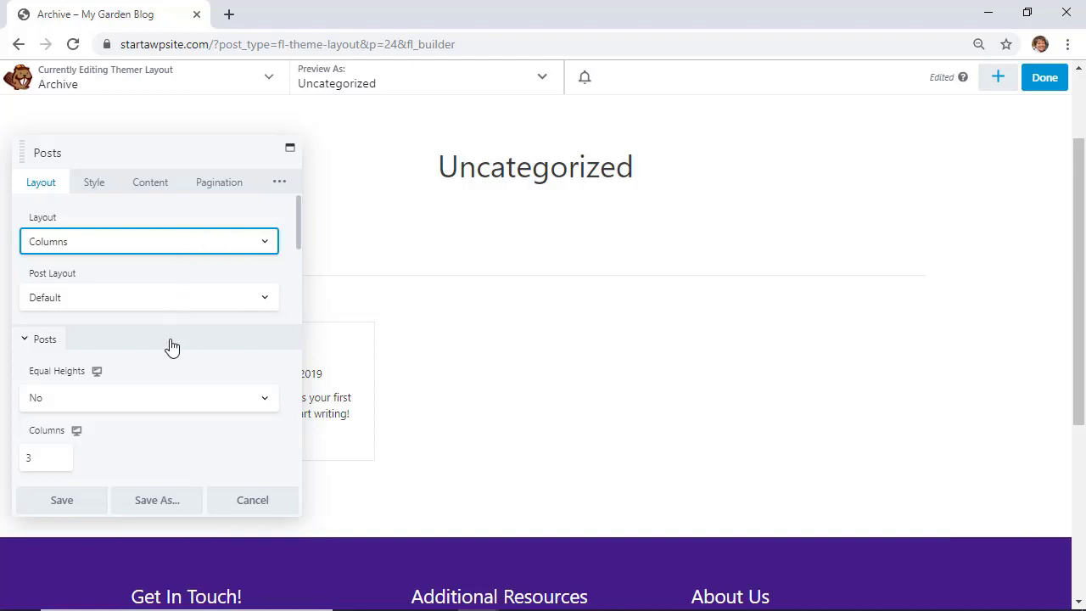
scroll(171, 346, down, 2)
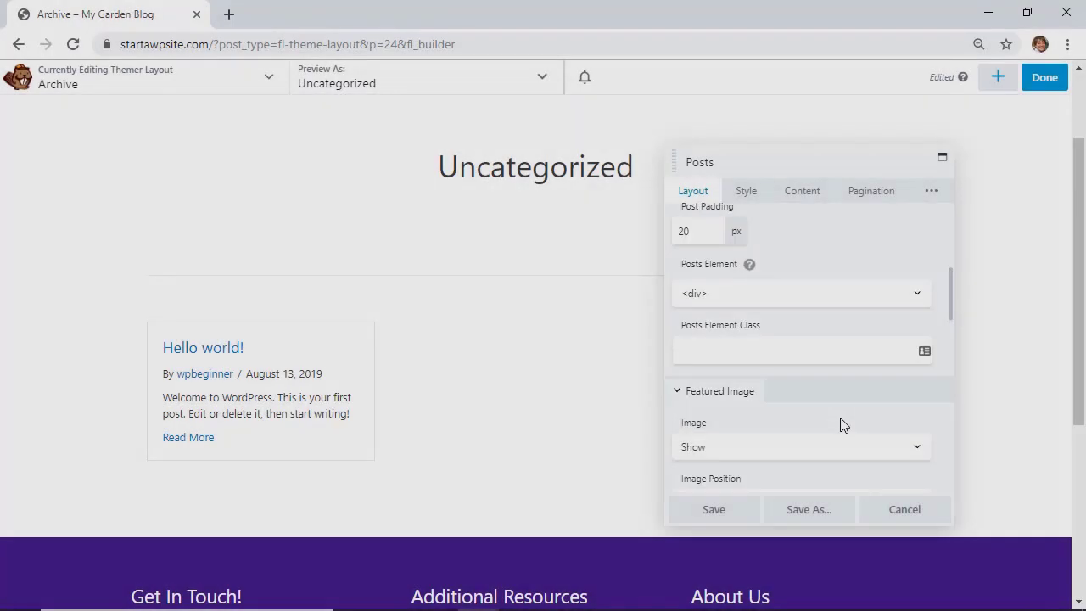
scroll(840, 424, down, 3)
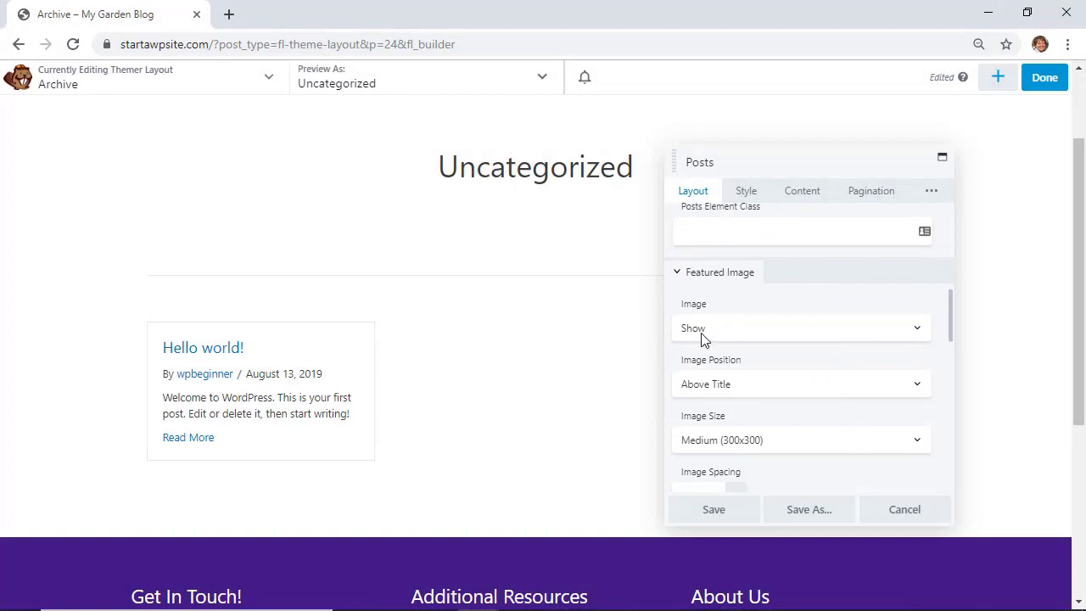
mouse_move(276, 405)
Step: Keep Featured Image set to Show and go down to the Fallback Image setting
click(738, 331)
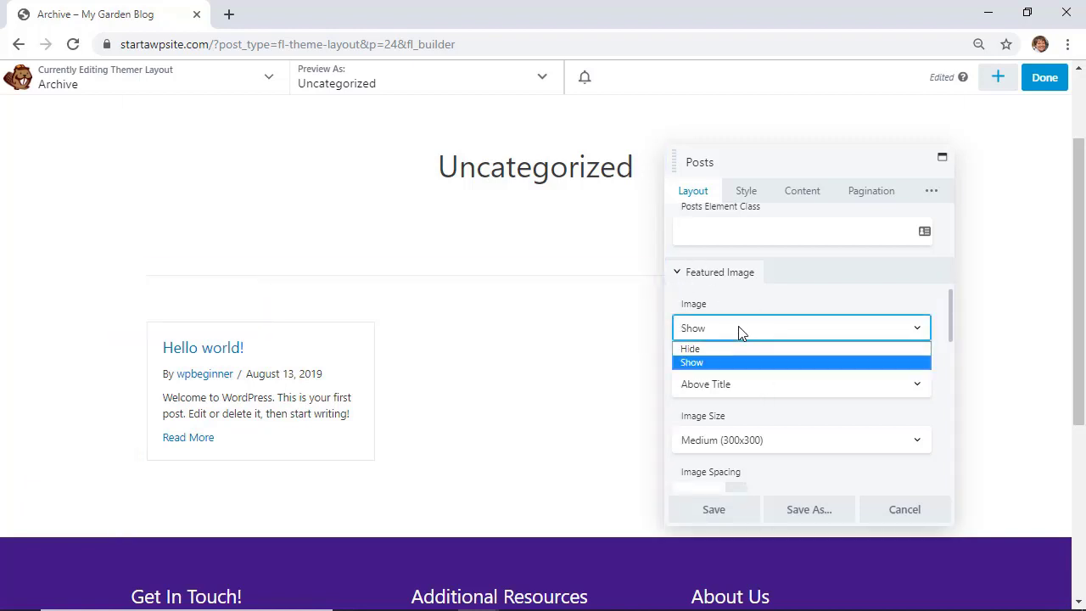
click(737, 331)
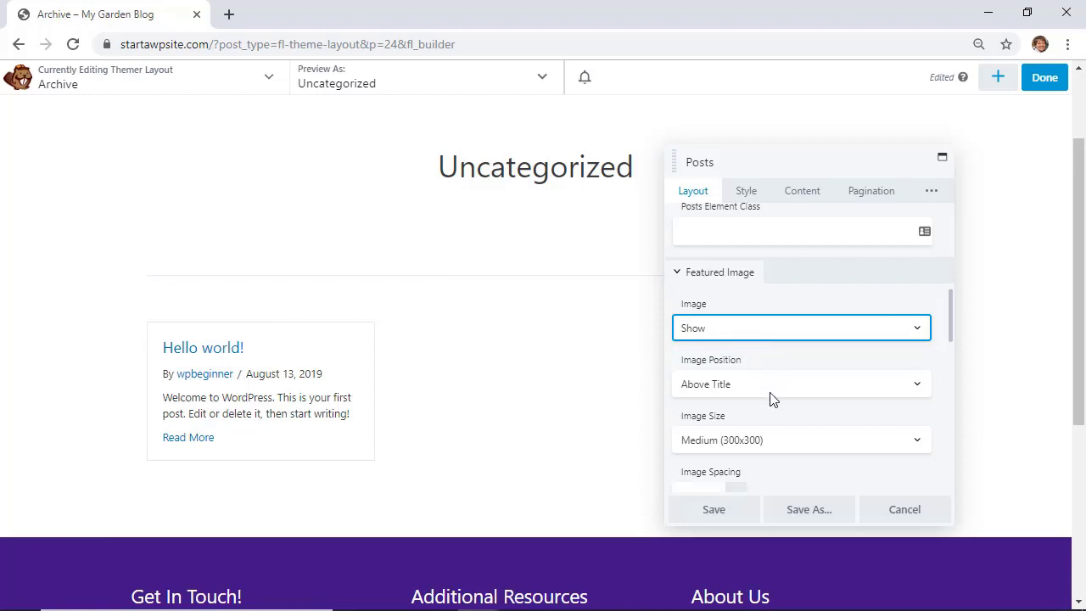
scroll(770, 399, down, 1)
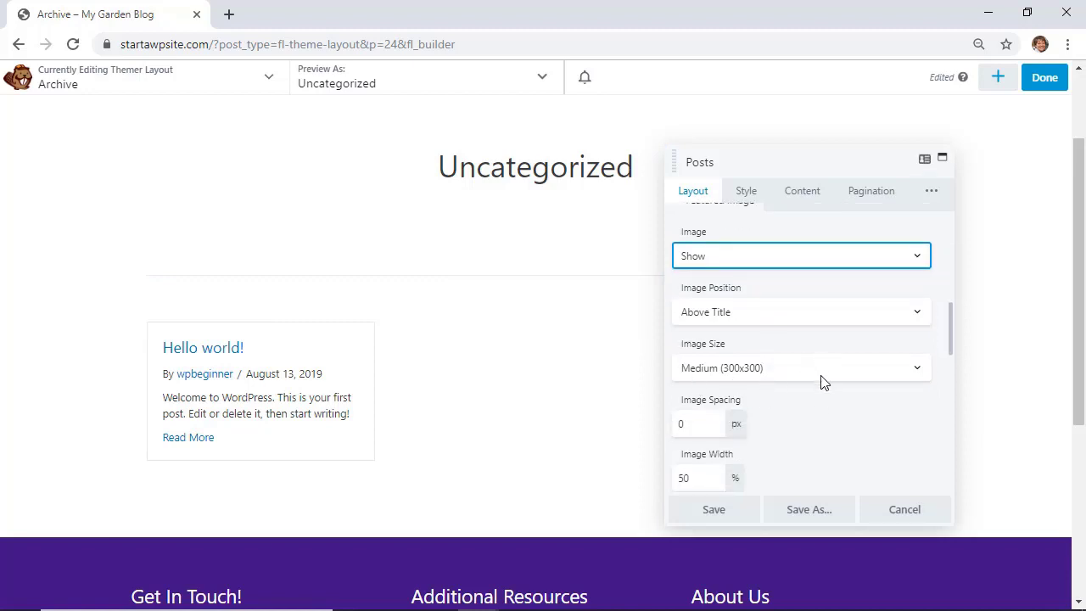
scroll(823, 393, down, 1)
scroll(821, 390, down, 4)
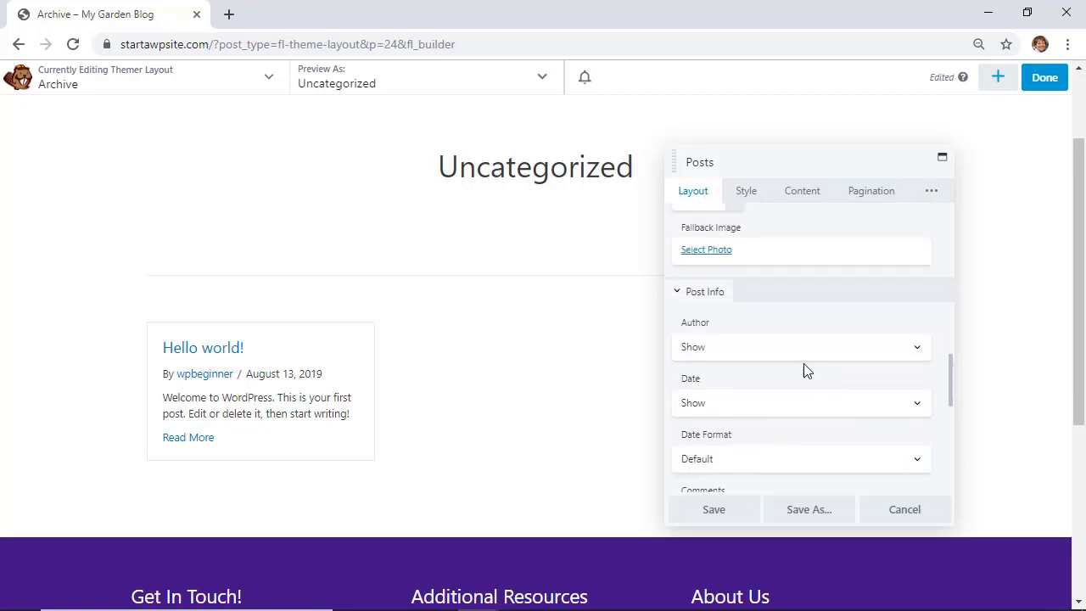
click(706, 251)
Step: Upload how to add click to call.jpg as the fallback image and save the Posts settings
click(543, 349)
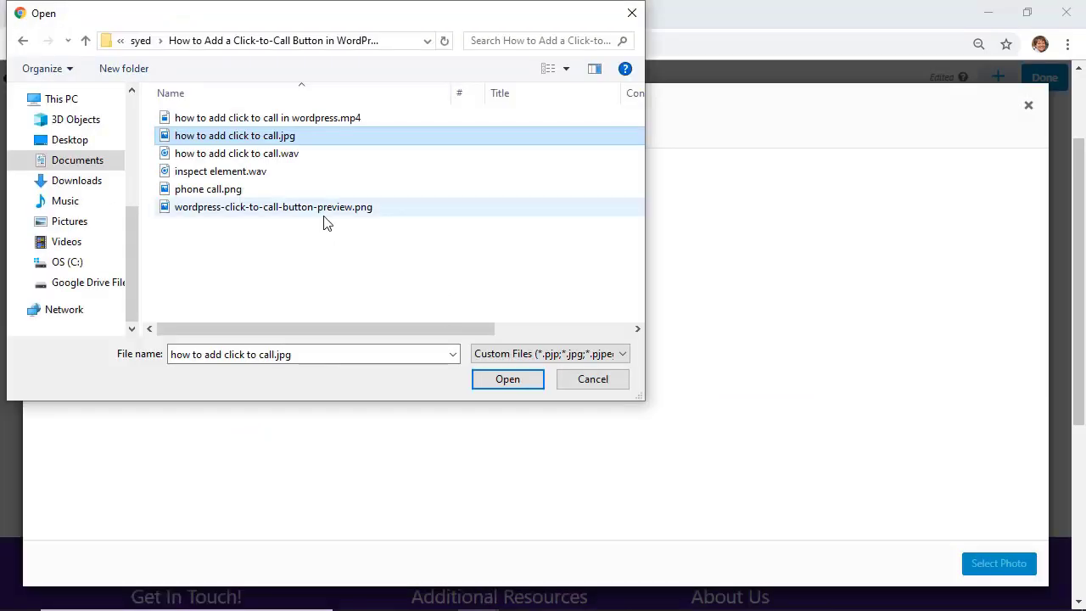
click(506, 384)
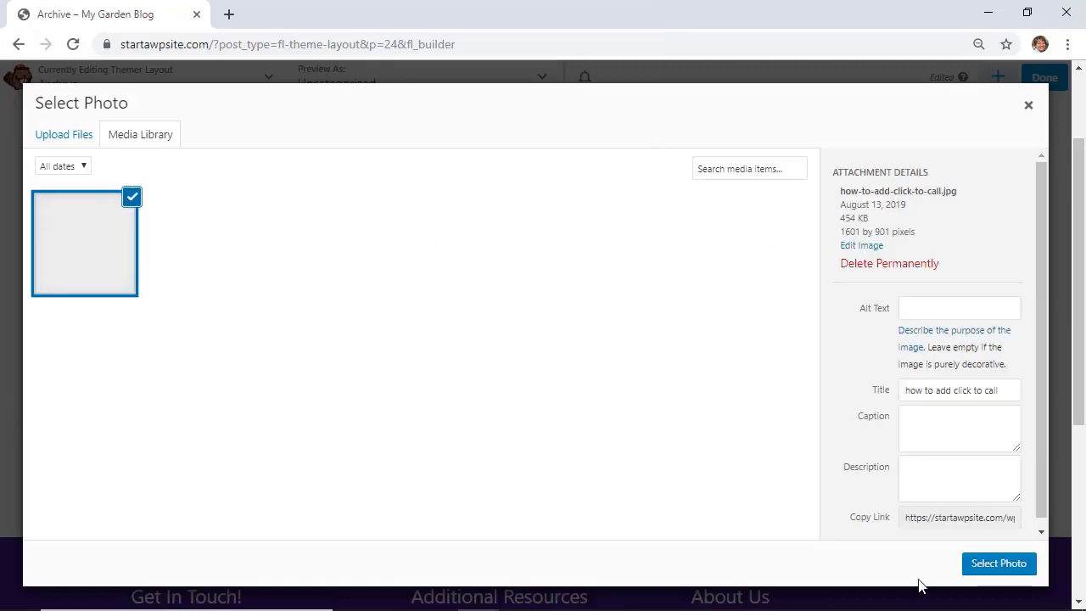
click(974, 564)
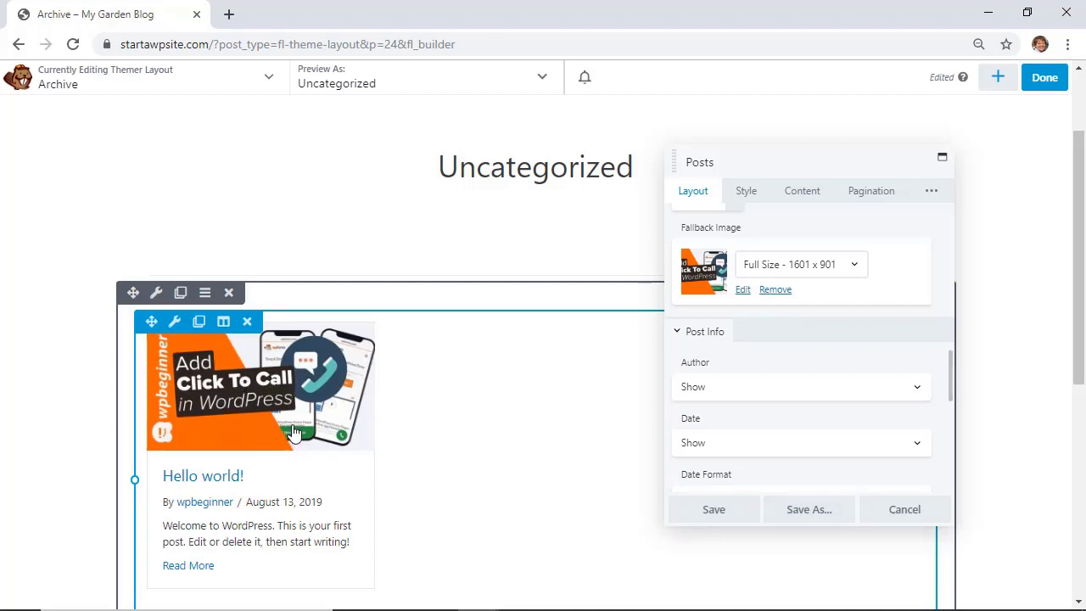
click(713, 511)
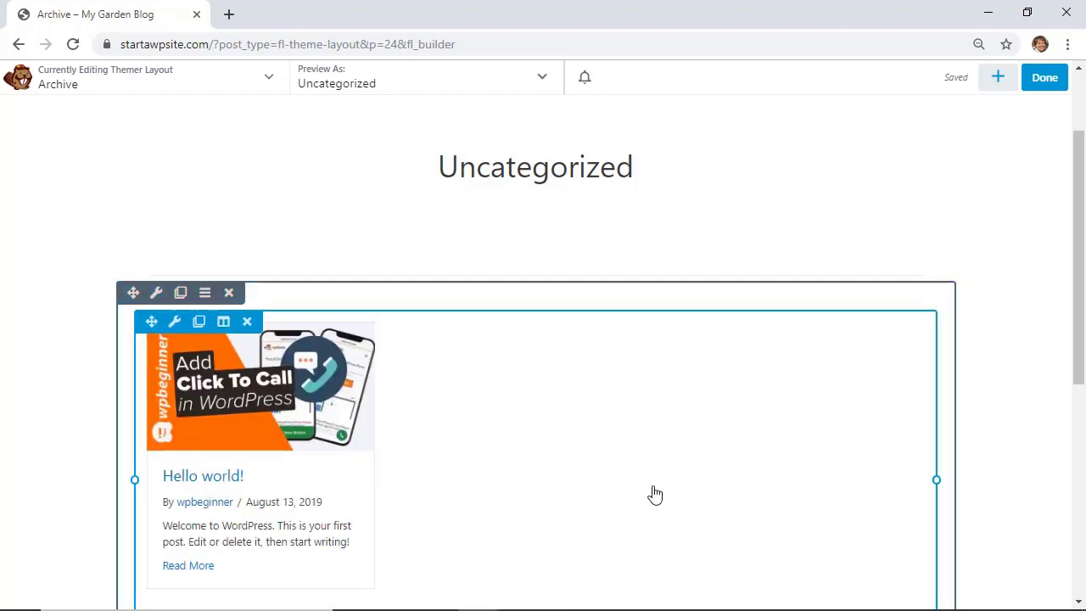
Step: Save the archive title heading unchanged and finish editing the Archive layout
scroll(654, 494, down, 3)
scroll(653, 494, up, 5)
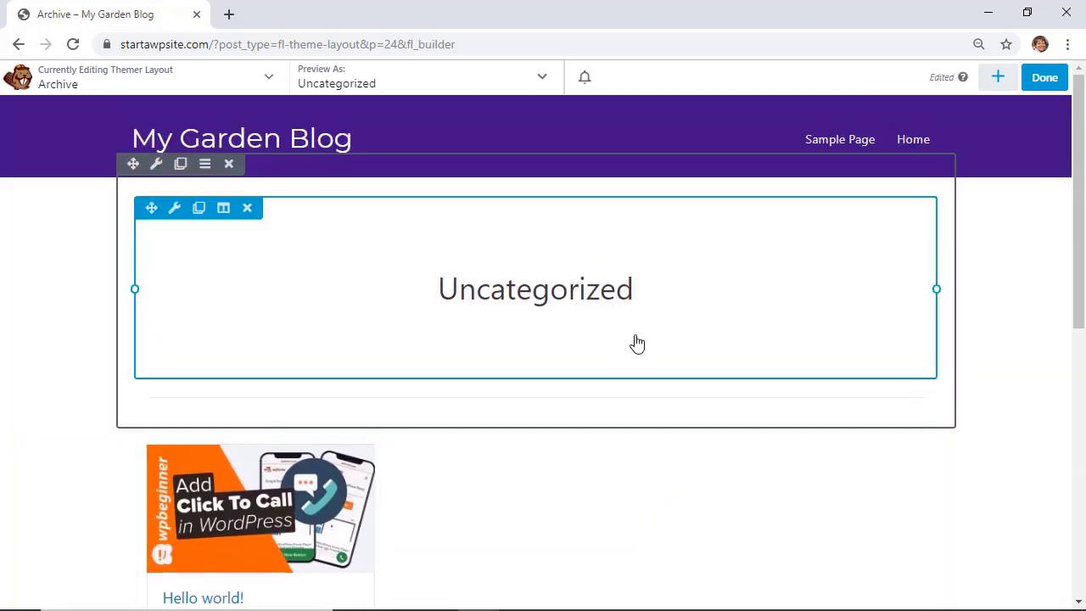
click(516, 336)
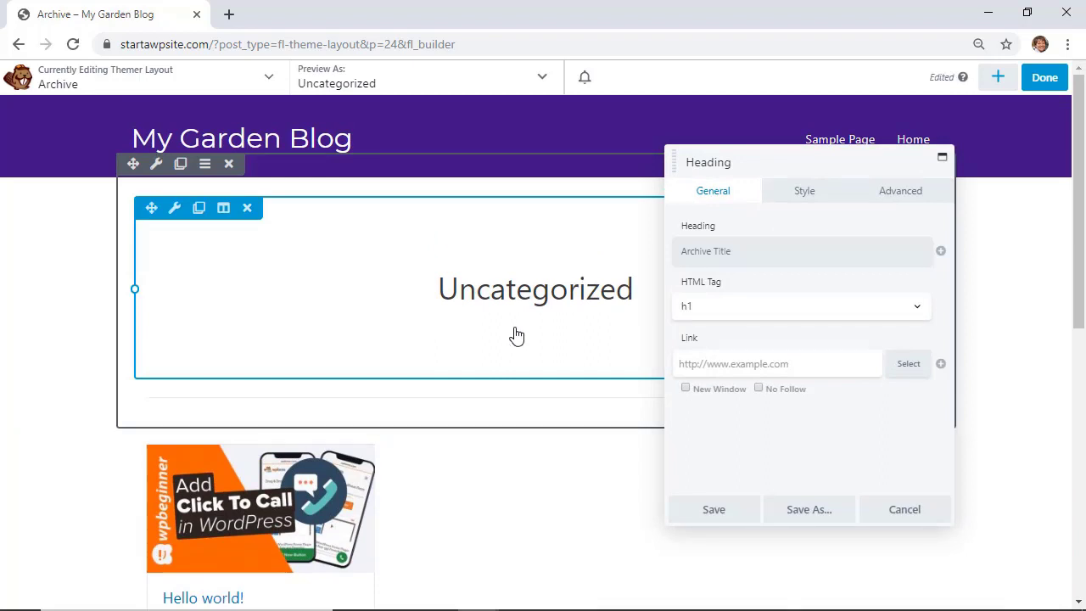
scroll(557, 497, down, 1)
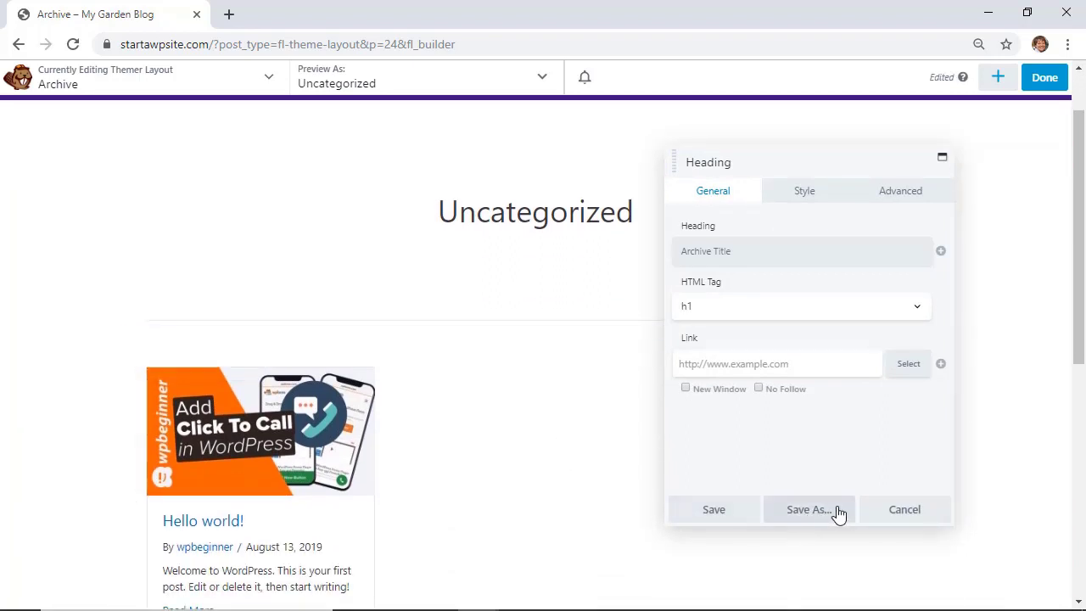
click(722, 520)
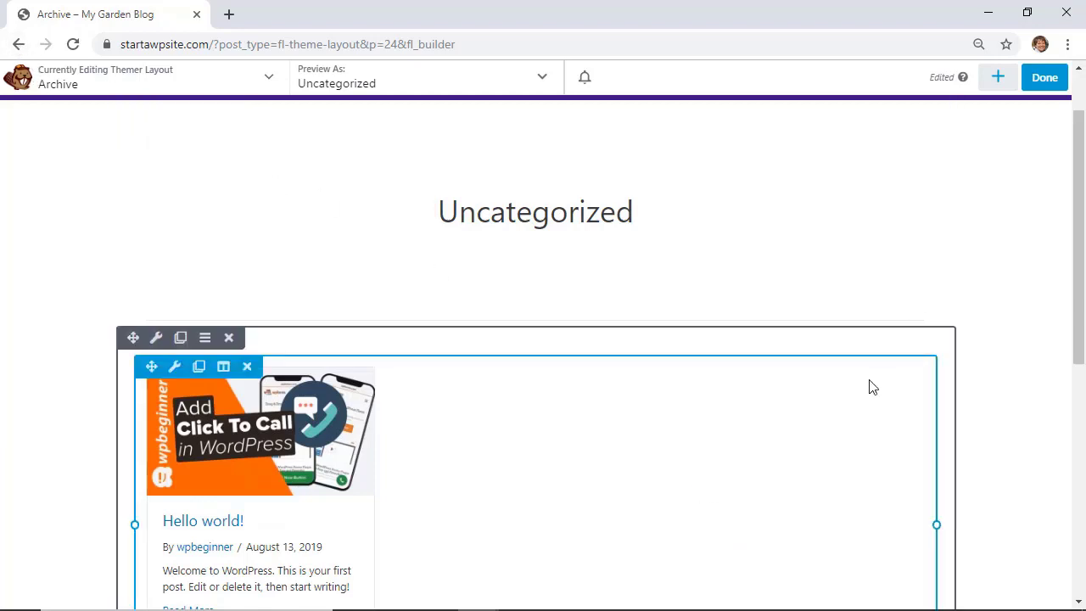
scroll(819, 444, up, 1)
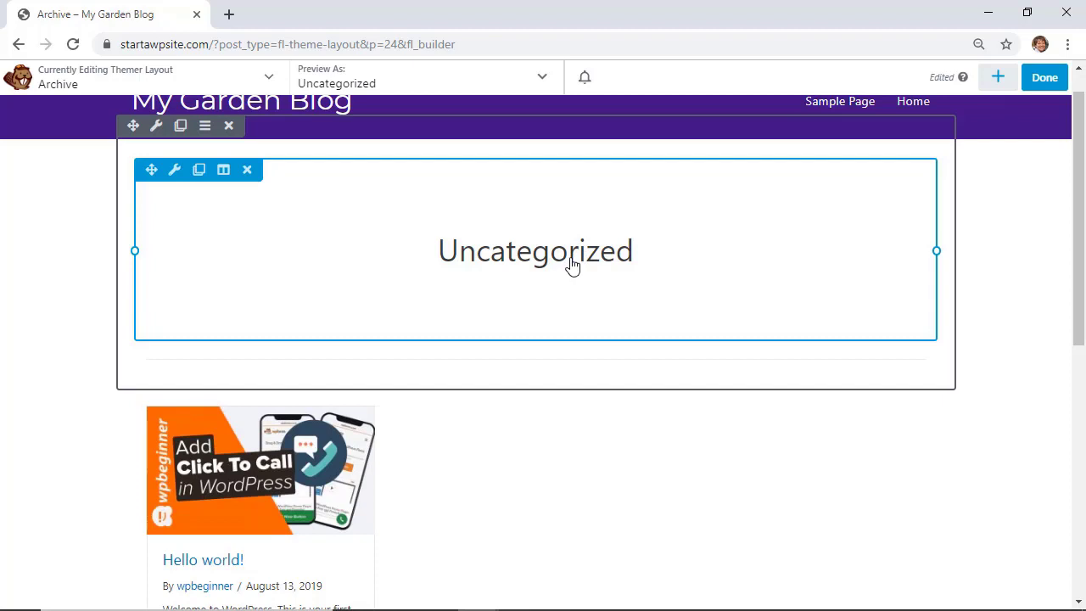
click(1043, 79)
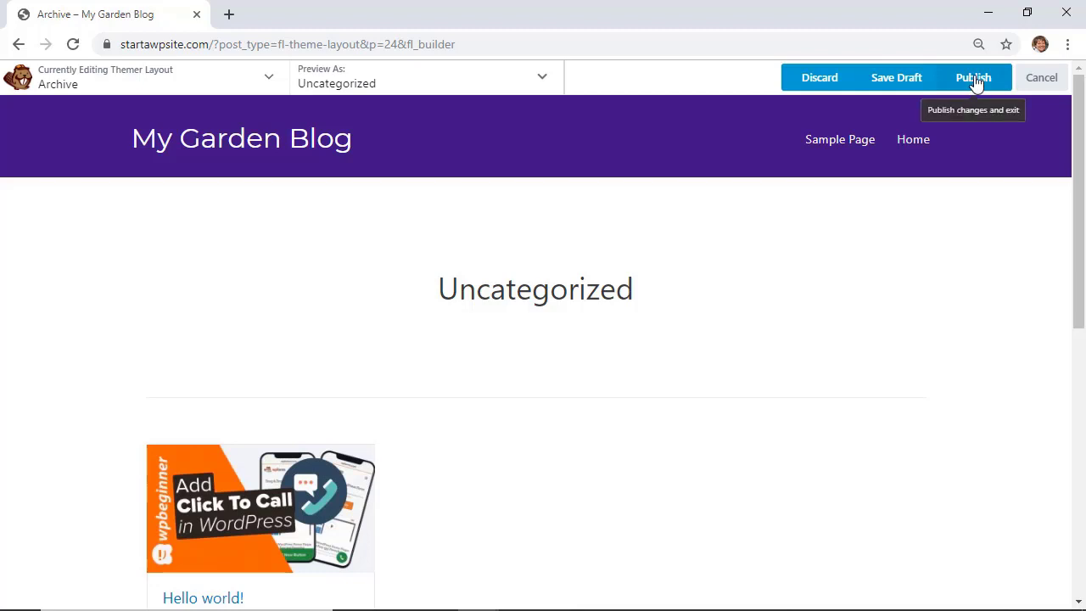
Step: Publish the Archive layout, then go to the My Garden Blog admin Dashboard
click(974, 79)
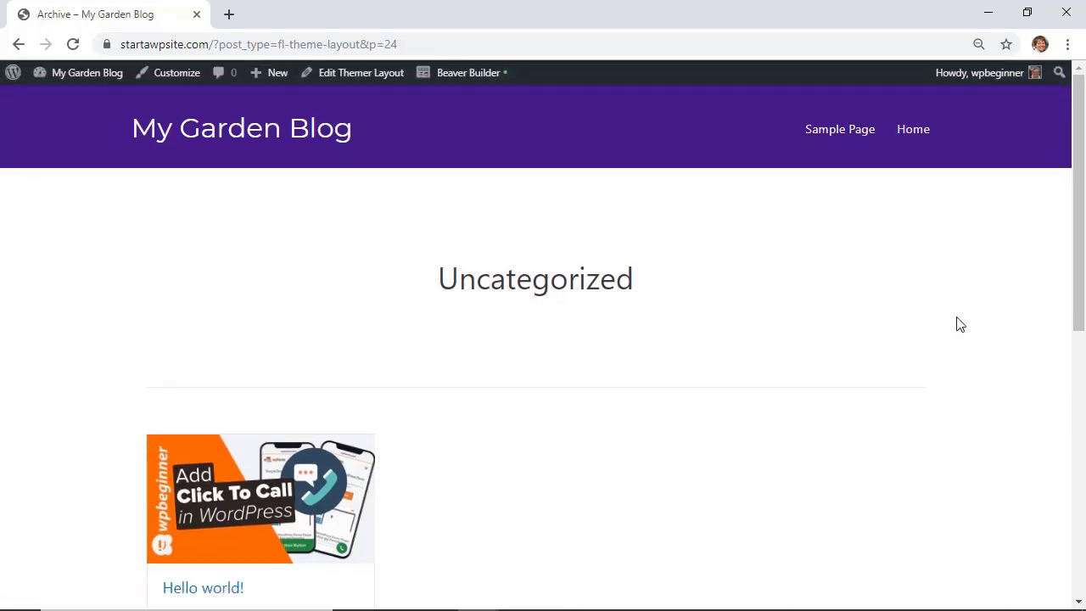
mouse_move(68, 76)
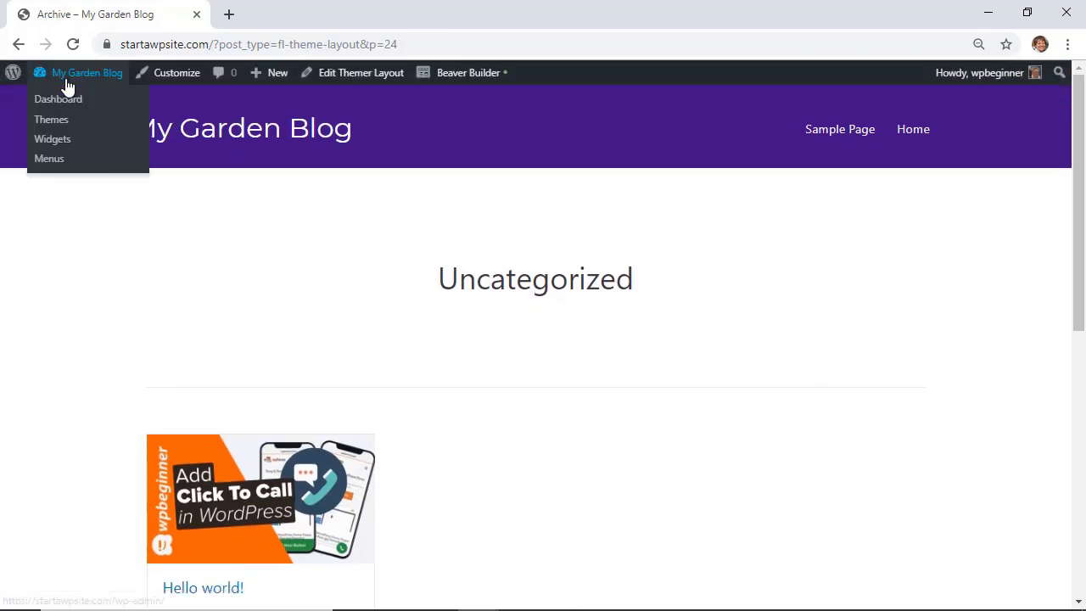
click(56, 101)
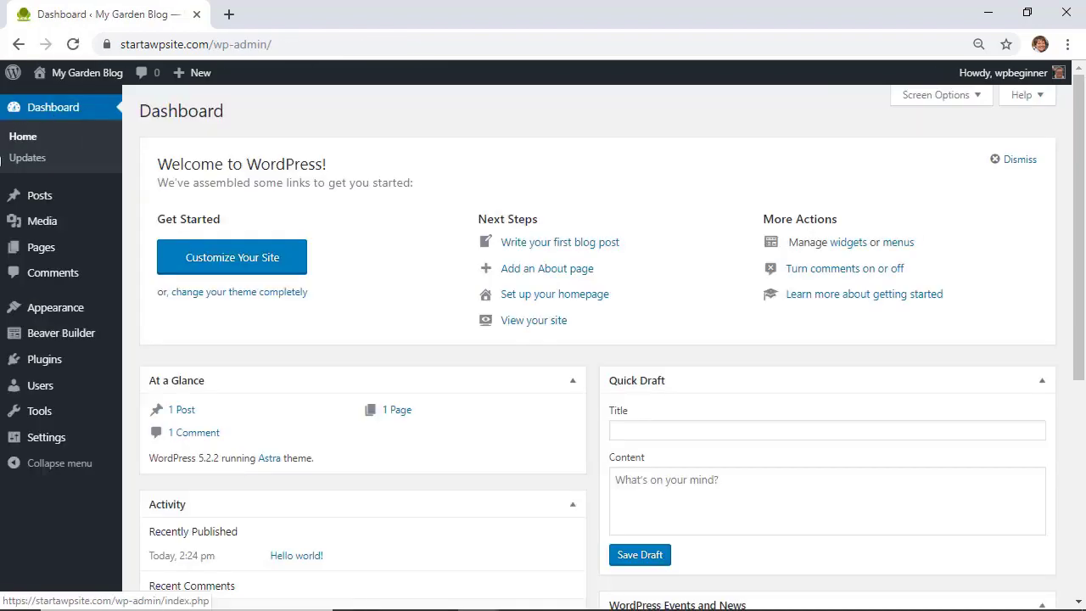
click(487, 252)
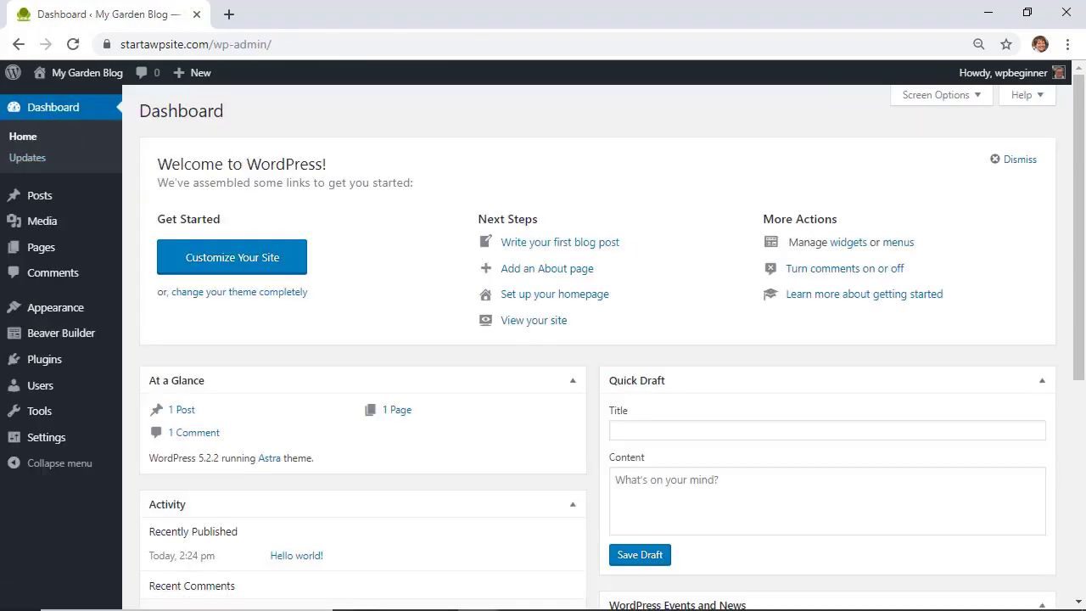